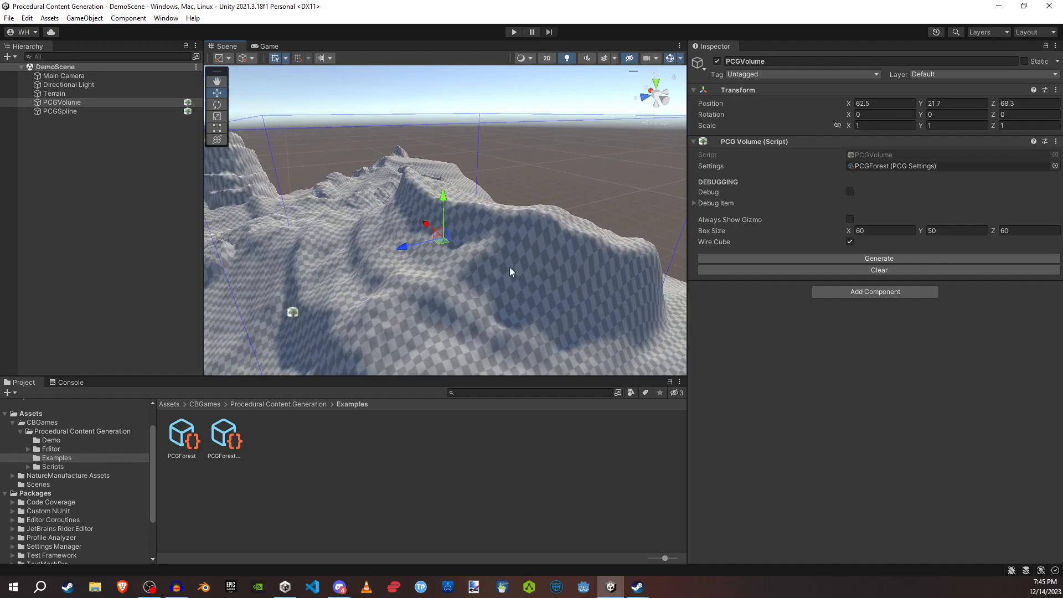
Step: Expand the PCGVolume's debug item settings, try to generate debug cubes with Debug enabled, and clear the attempt
alt+drag(397, 316, 498, 287)
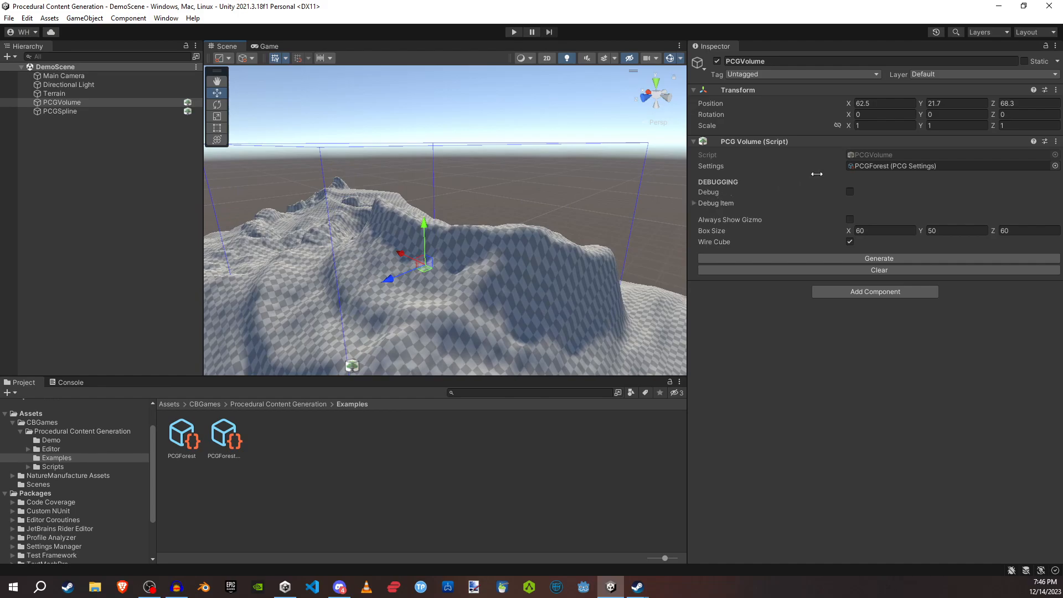
click(697, 202)
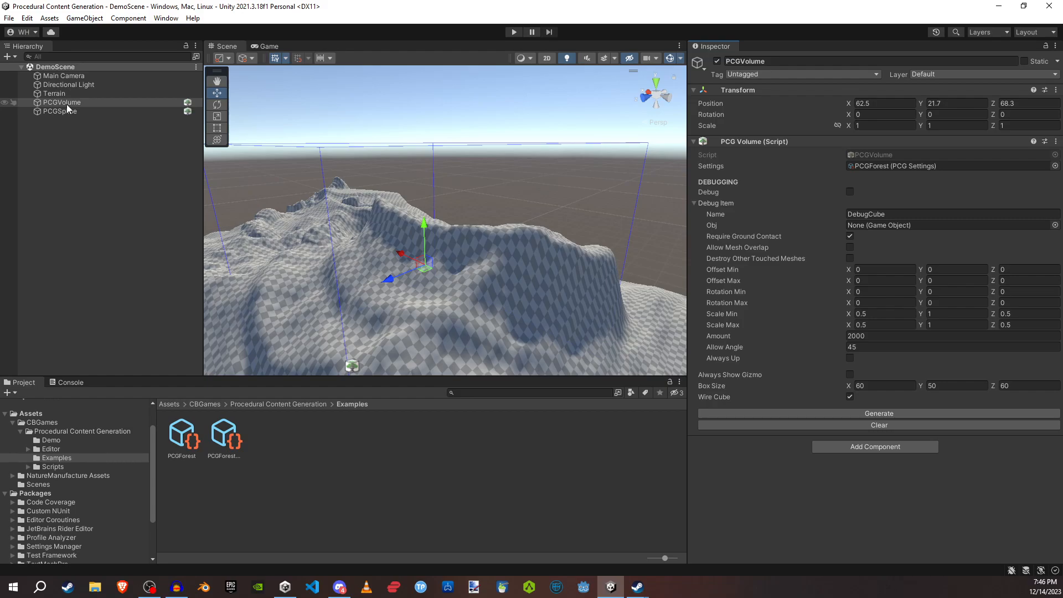
click(853, 214)
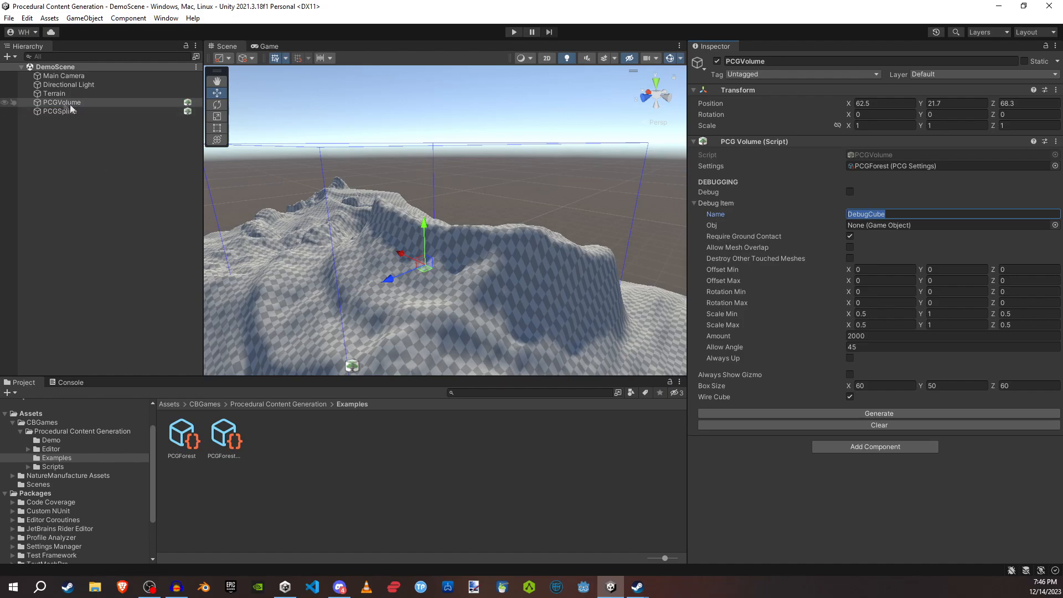
click(889, 414)
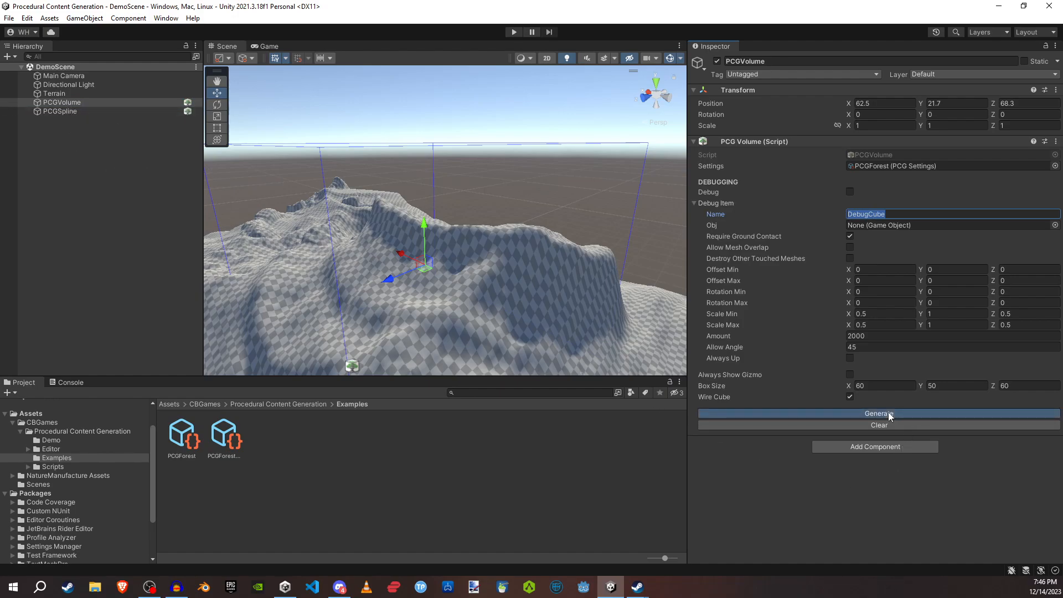
click(29, 102)
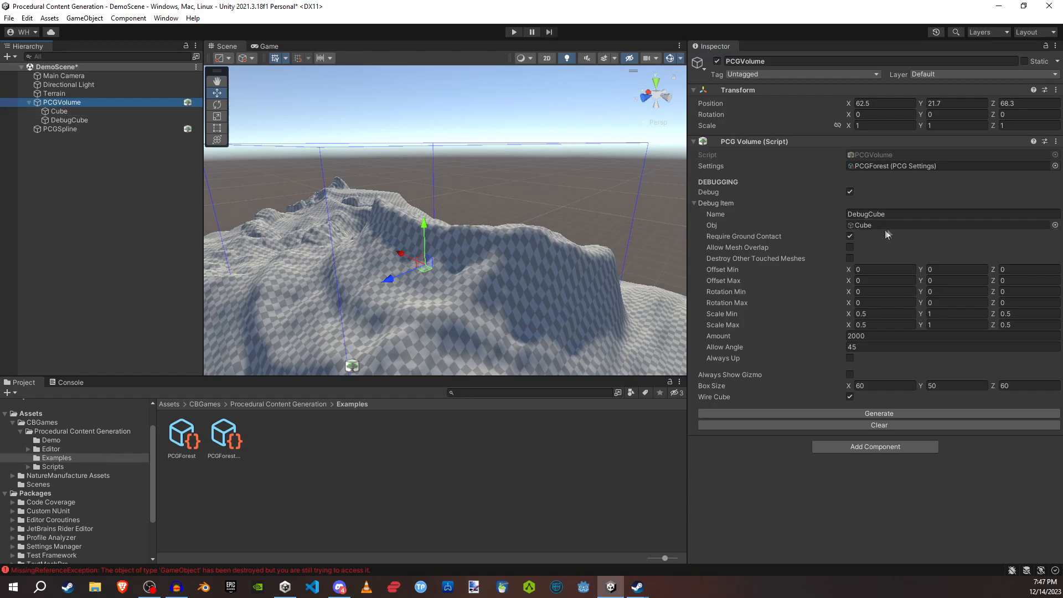
click(74, 120)
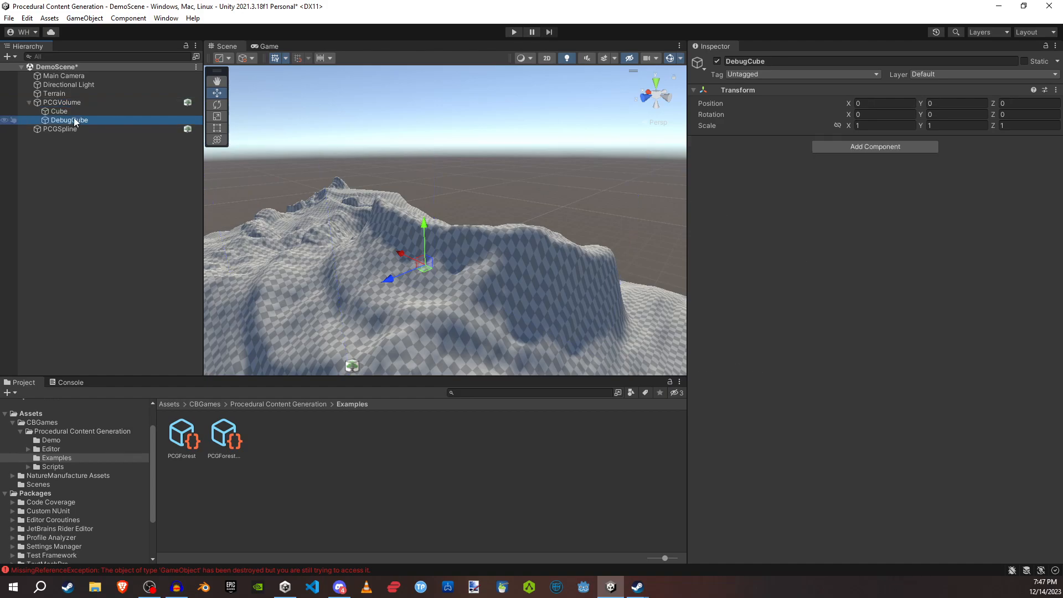
click(70, 103)
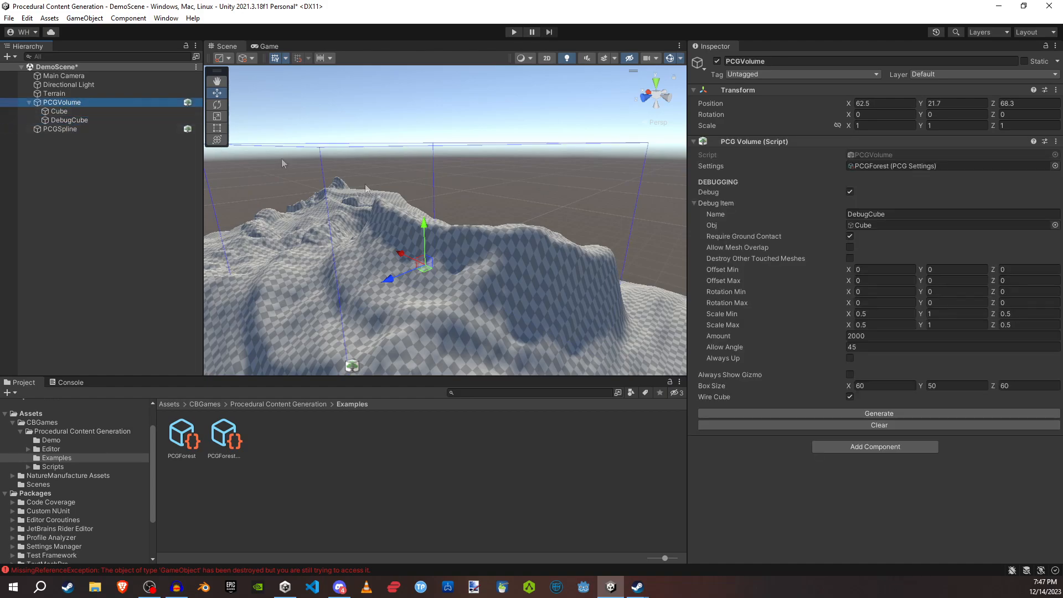
click(880, 425)
Step: Delete the existing PCGVolume from the scene and save the scene
click(121, 169)
click(77, 101)
key(Delete)
key(ctrl+s)
Step: Create a new PCG Volume 3D object in the scene
right_click(95, 150)
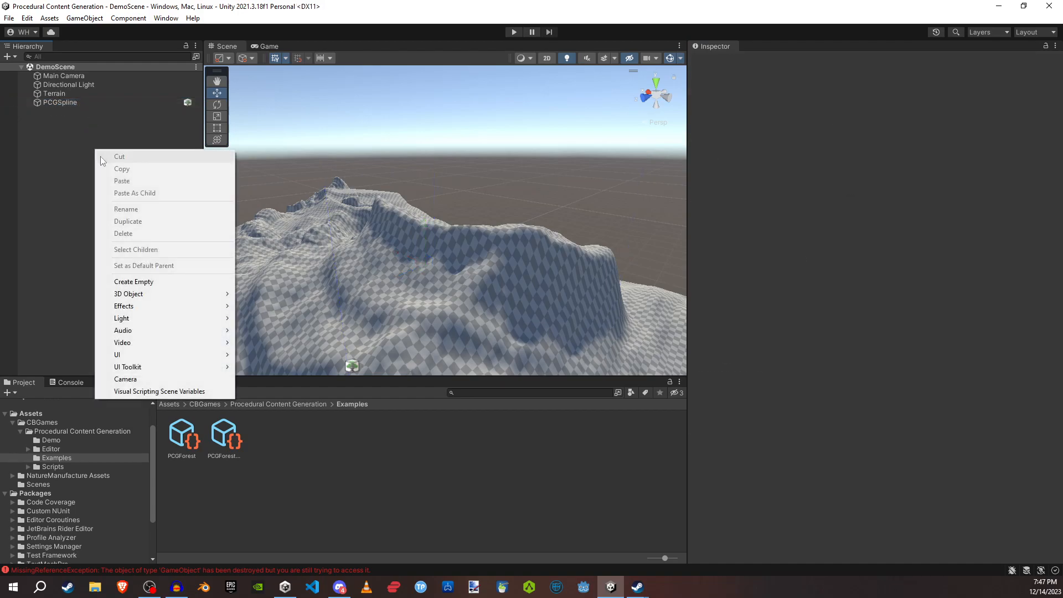
mouse_move(145, 295)
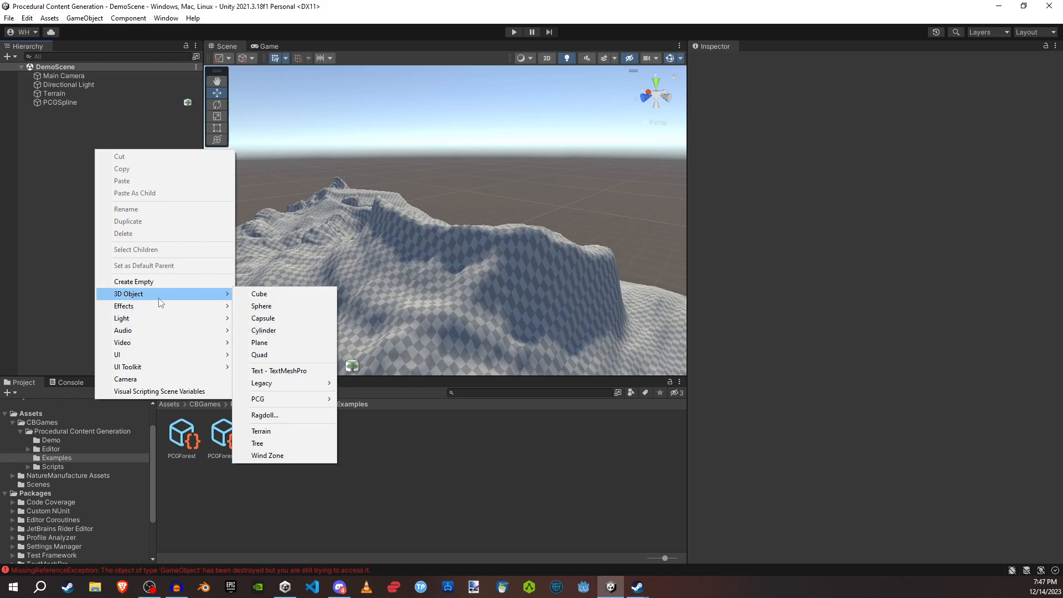
mouse_move(321, 399)
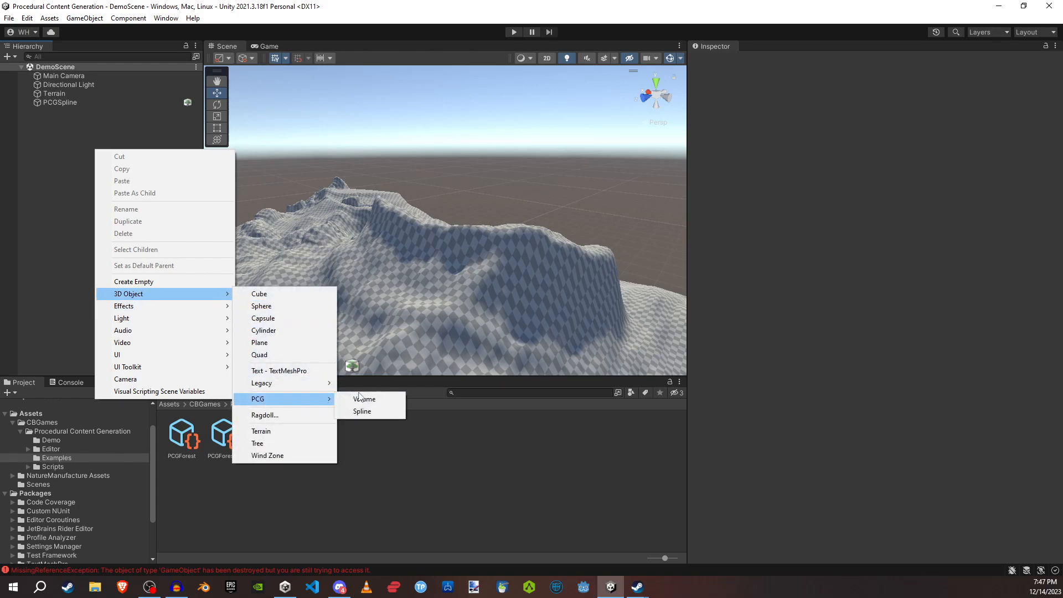
click(361, 399)
Step: Move the new PCGVolume onto the terrain ridge, at about X 52, Y 34, Z 70
right_drag(399, 286, 443, 314)
key(s)
drag(484, 221, 364, 161)
drag(373, 103, 382, 179)
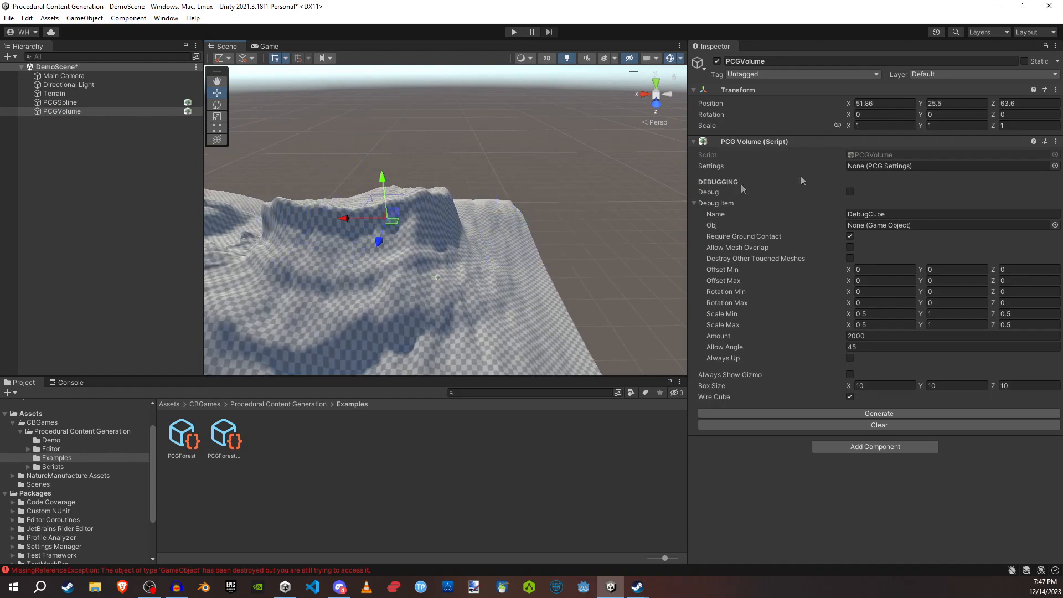
right_drag(454, 311, 435, 267)
key(d)
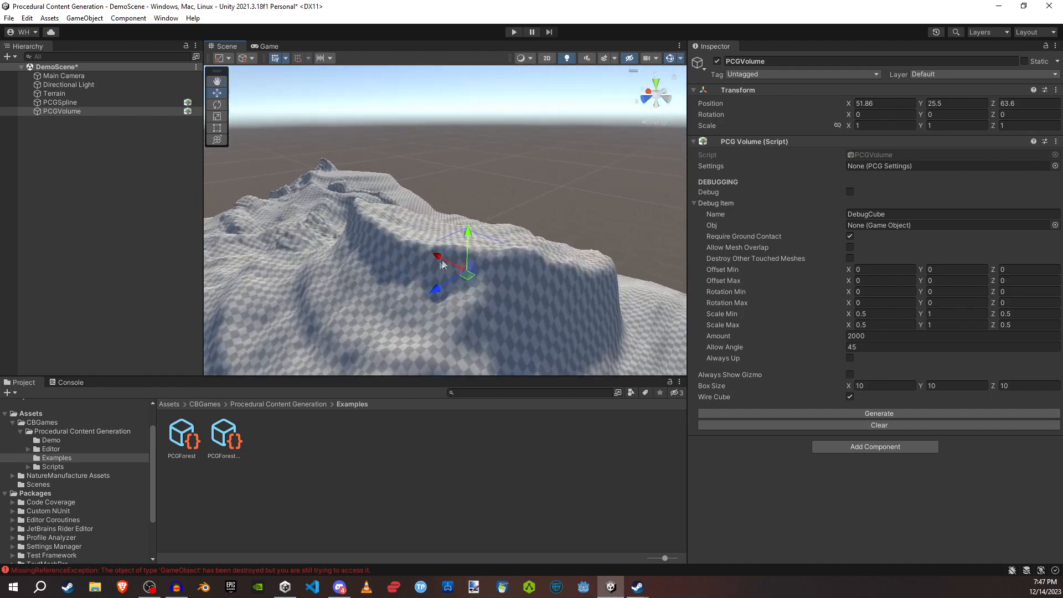
drag(468, 244, 467, 201)
drag(437, 256, 412, 261)
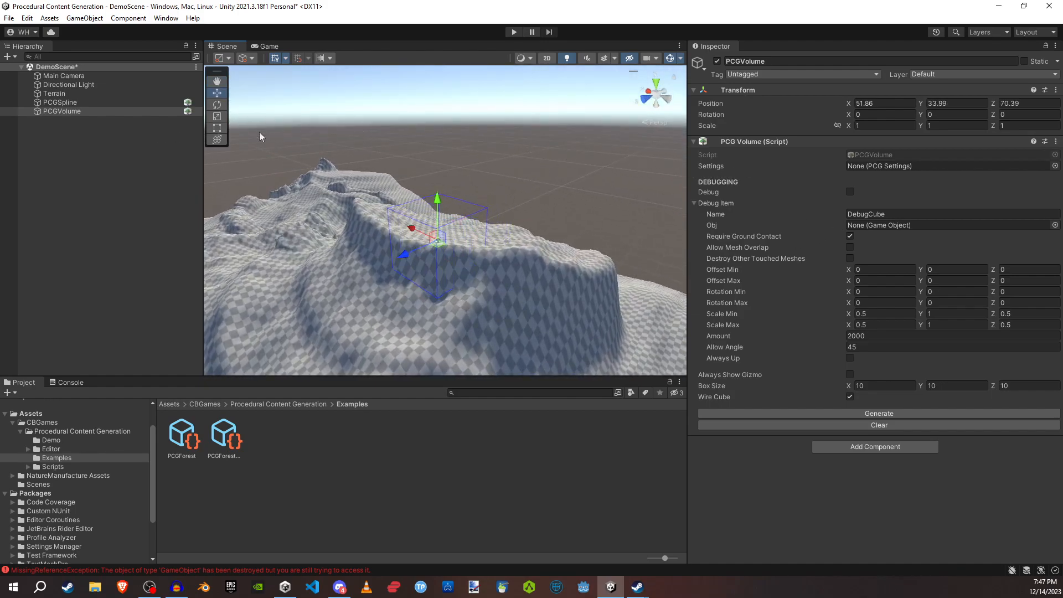
Step: Set the PCGVolume's box size to X 60, Y 50, Z 60
click(883, 386)
text(60)
key(Tab)
key(Tab)
text(60)
click(944, 387)
text(50)
Step: Shift the enlarged PCGVolume to about X 63.8 and lower it to about Y 21.7 so it encloses the hillside
right_drag(554, 221, 482, 221)
click(443, 149)
click(60, 111)
drag(485, 217, 447, 213)
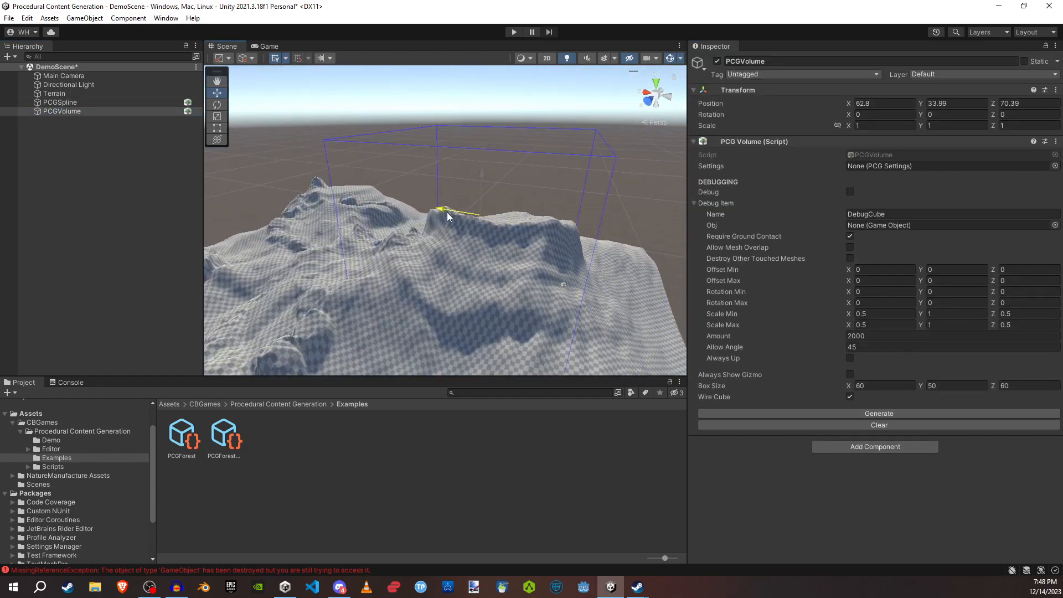
drag(481, 178, 481, 214)
right_drag(475, 235, 427, 260)
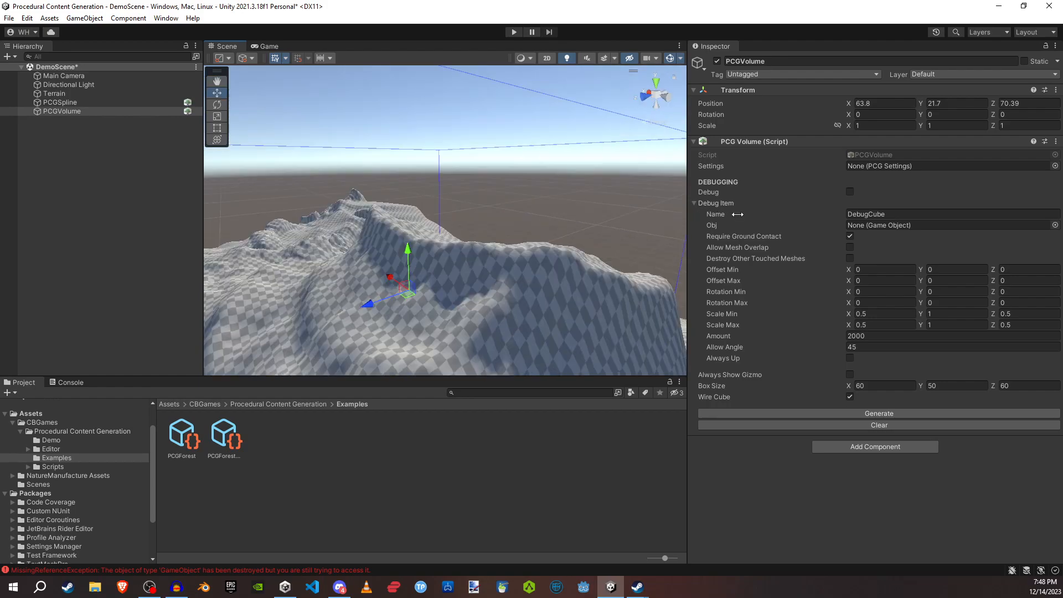
Step: Generate debug cubes in the PCGVolume with Debug enabled and inspect the DebugCube group and its clones in the hierarchy
click(879, 413)
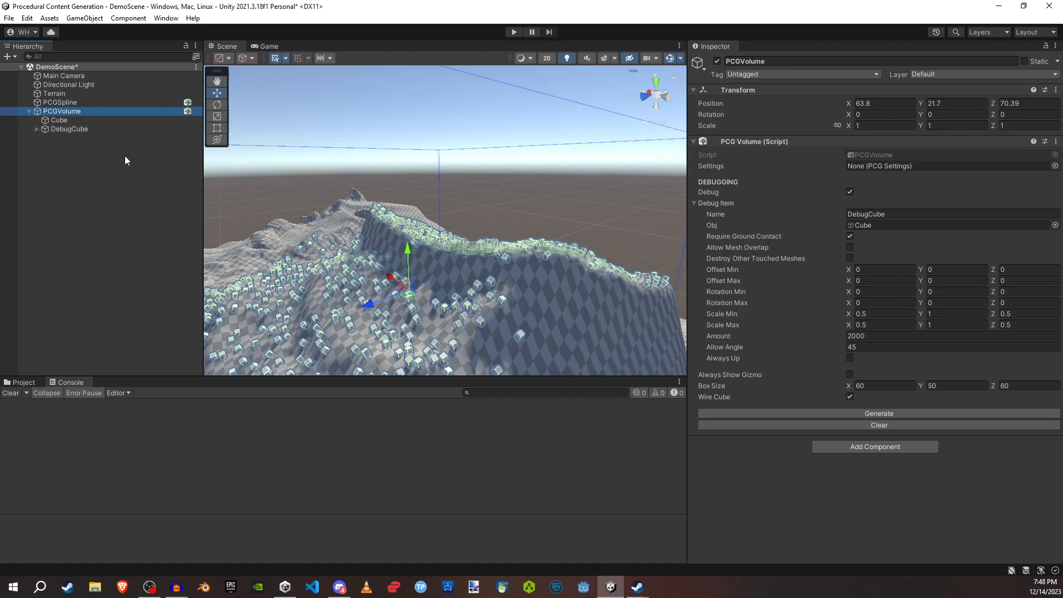
click(37, 129)
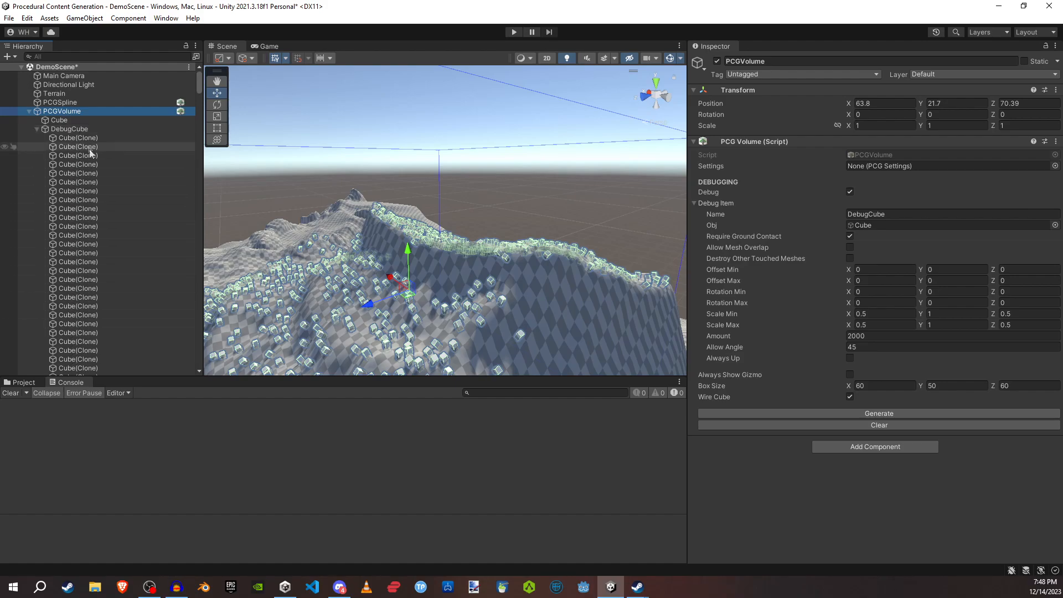
click(75, 130)
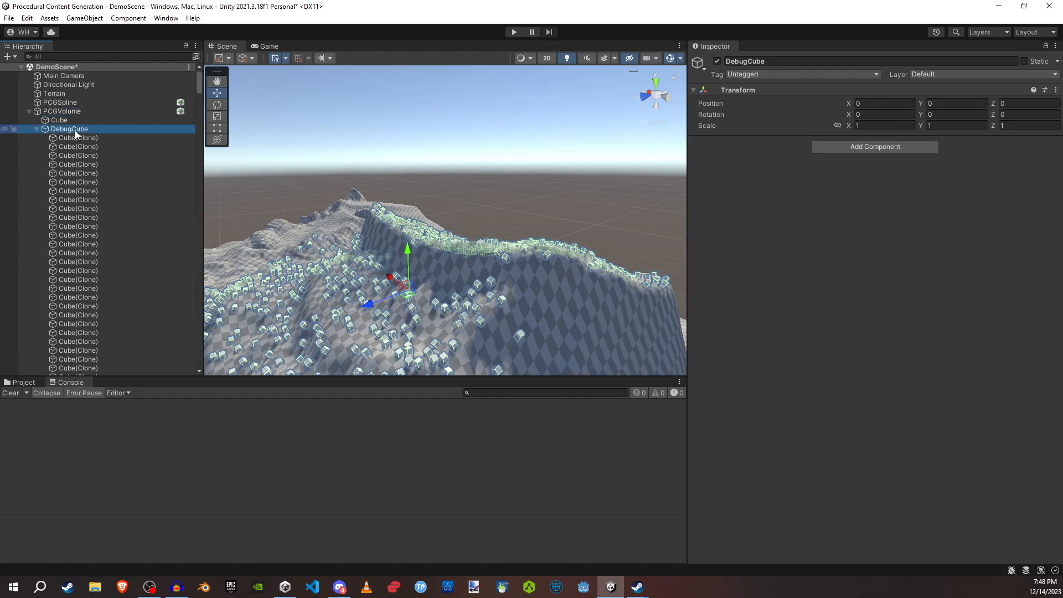
click(36, 129)
click(61, 111)
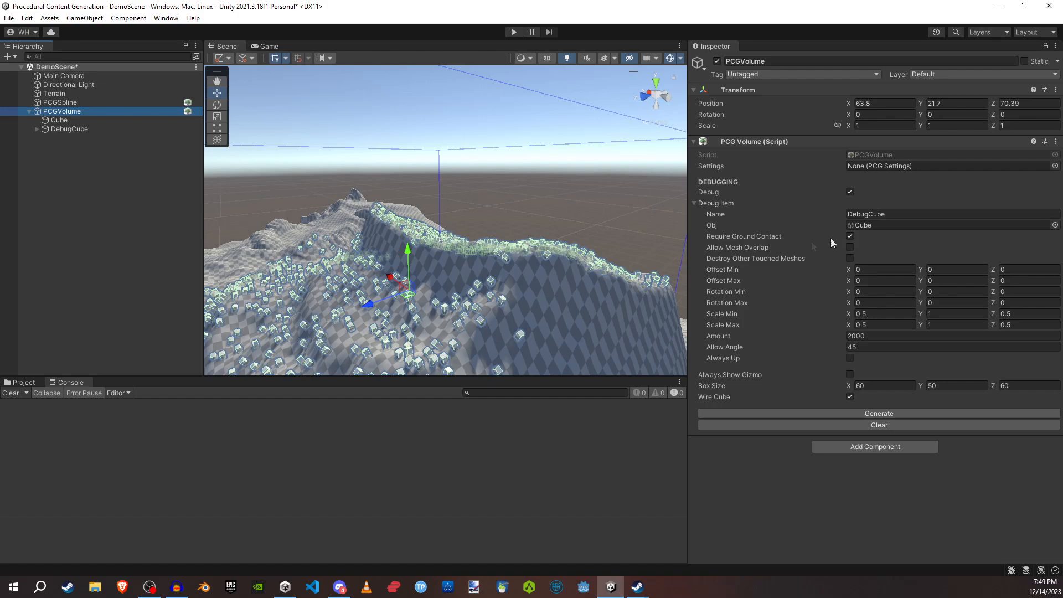
Step: Disable Require Ground Contact for the debug item, clear the existing cubes, and regenerate them throughout the volume
right_drag(502, 293, 446, 293)
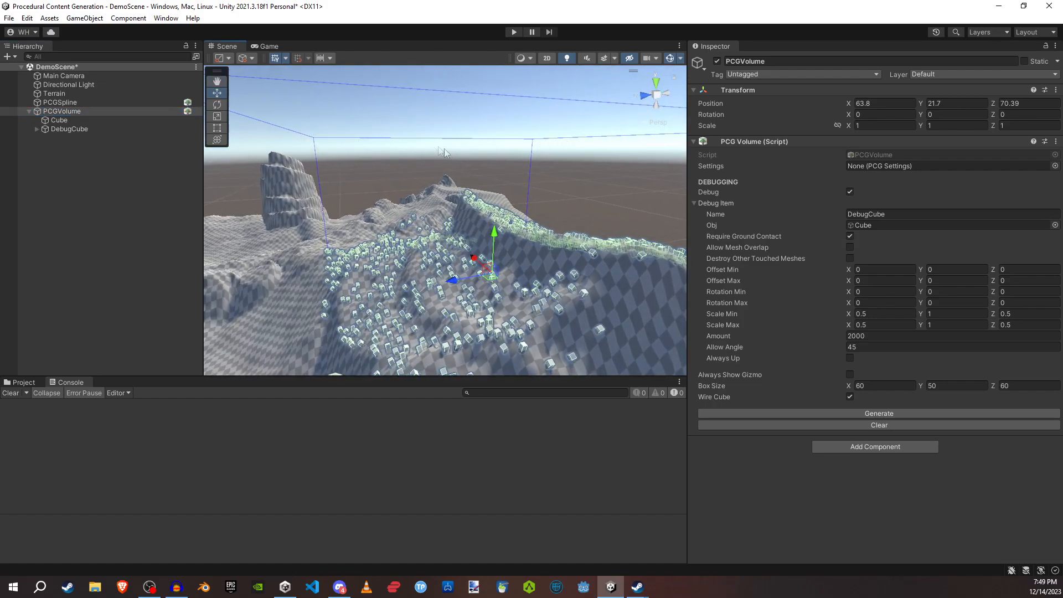
click(849, 236)
click(900, 427)
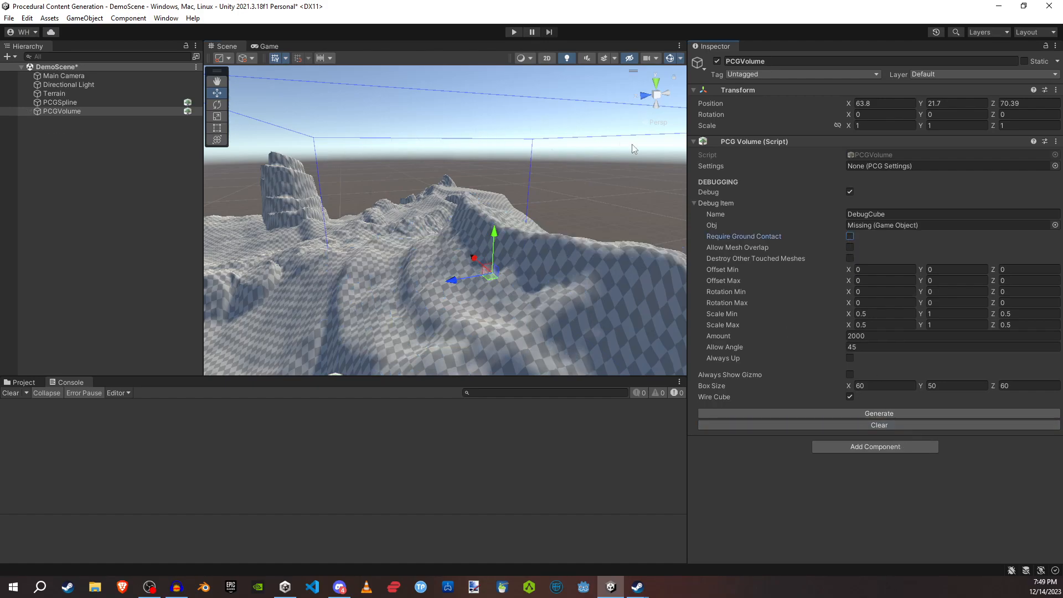
click(868, 413)
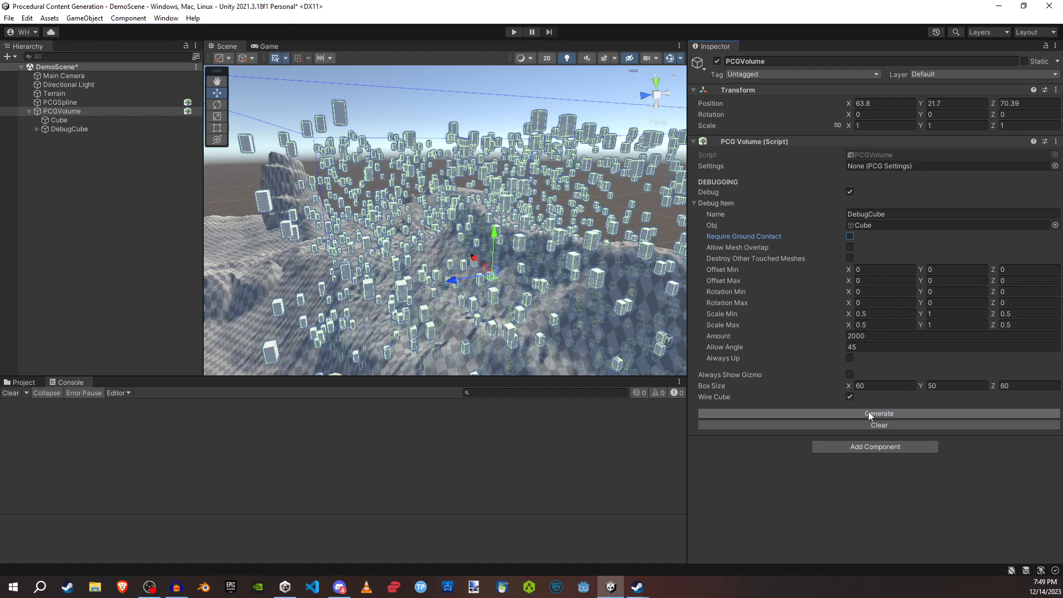
key(a)
right_drag(438, 238, 396, 244)
Step: Clear the cubes and regenerate them with Require Ground Contact and Allow Mesh Overlap enabled, inspecting the cubes up close
click(870, 424)
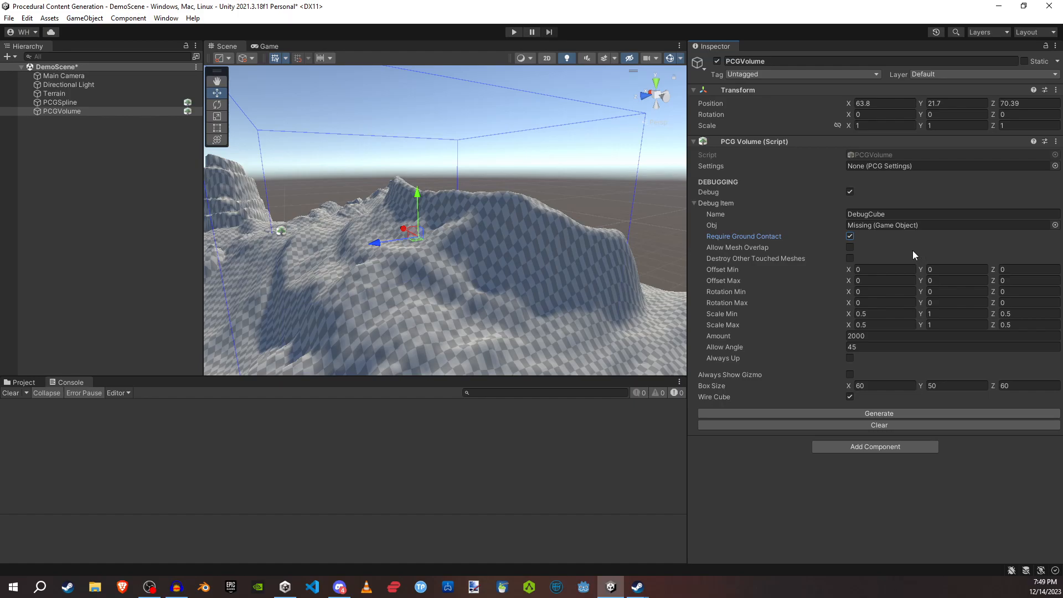
click(850, 247)
click(871, 413)
right_drag(563, 292, 614, 334)
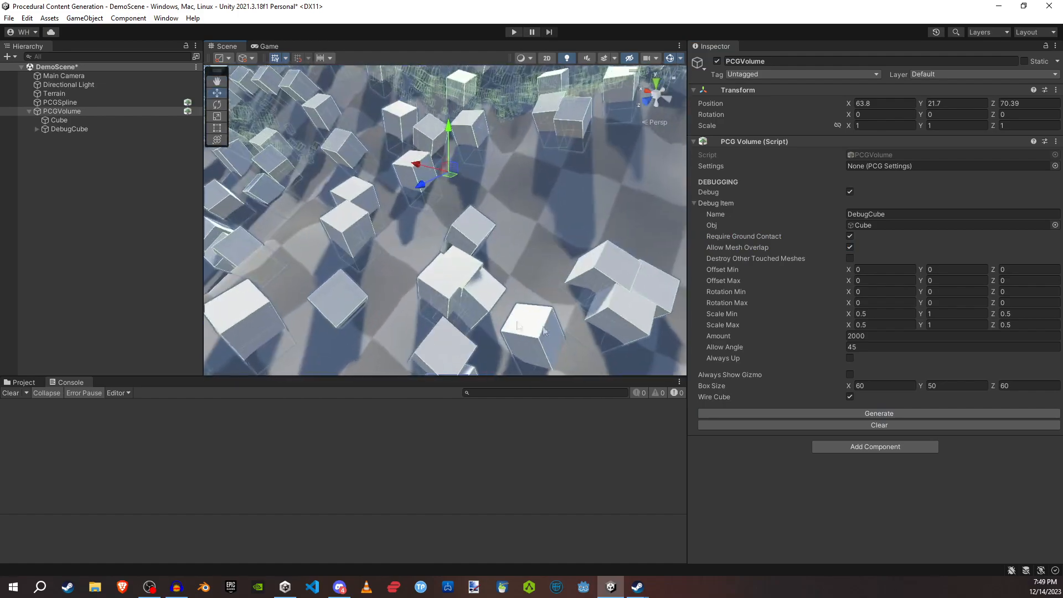
right_drag(468, 284, 354, 194)
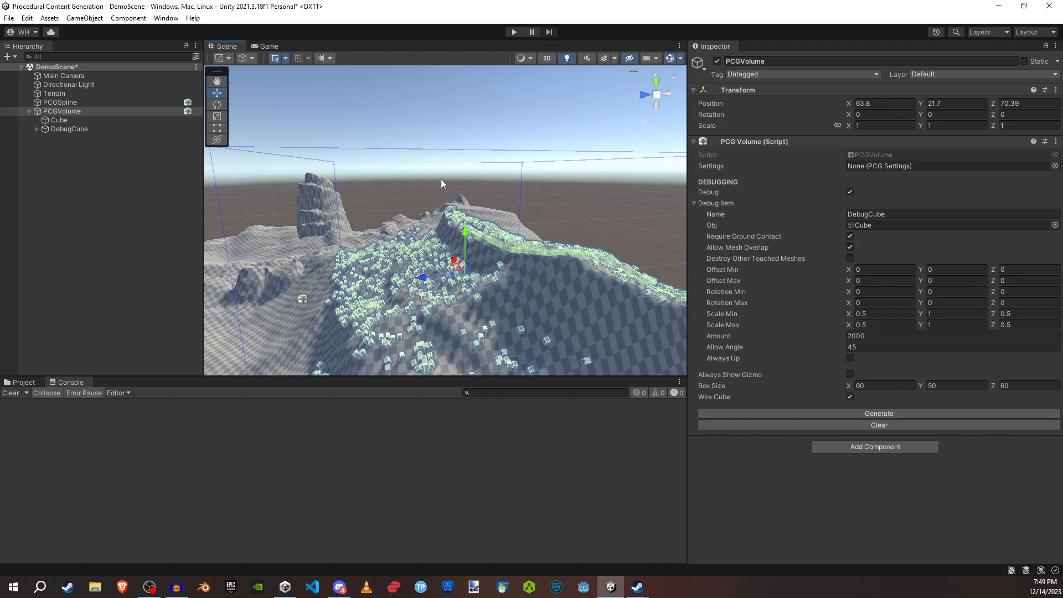
Step: Clear the cubes, disable Allow Mesh Overlap, and regenerate them with Offset Min Y and Offset Max Y set to 6
click(850, 247)
click(902, 425)
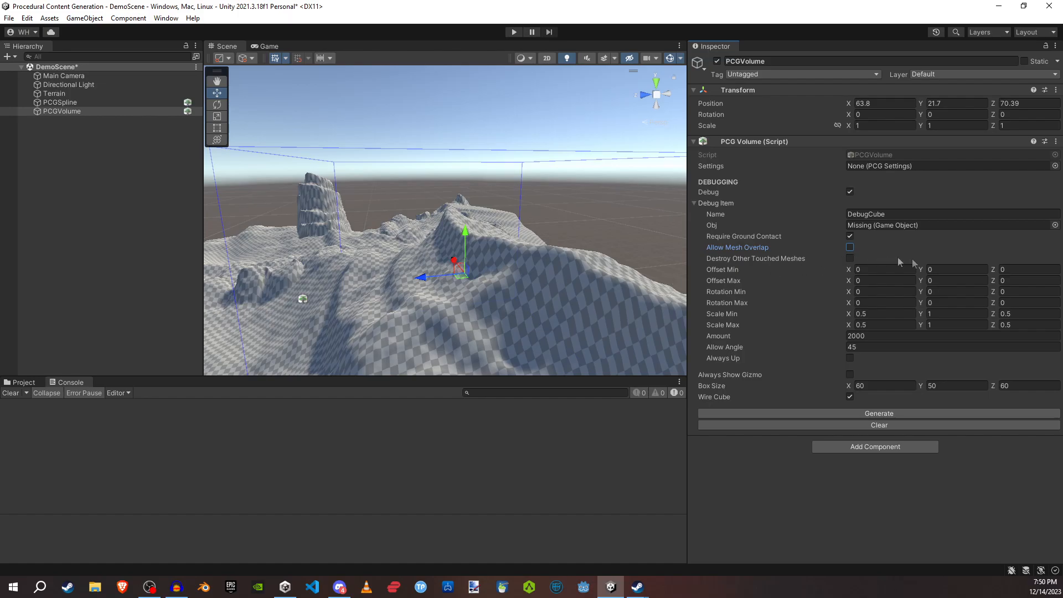
click(944, 269)
text(6)
click(958, 281)
text(6)
click(962, 269)
right_drag(475, 230, 492, 301)
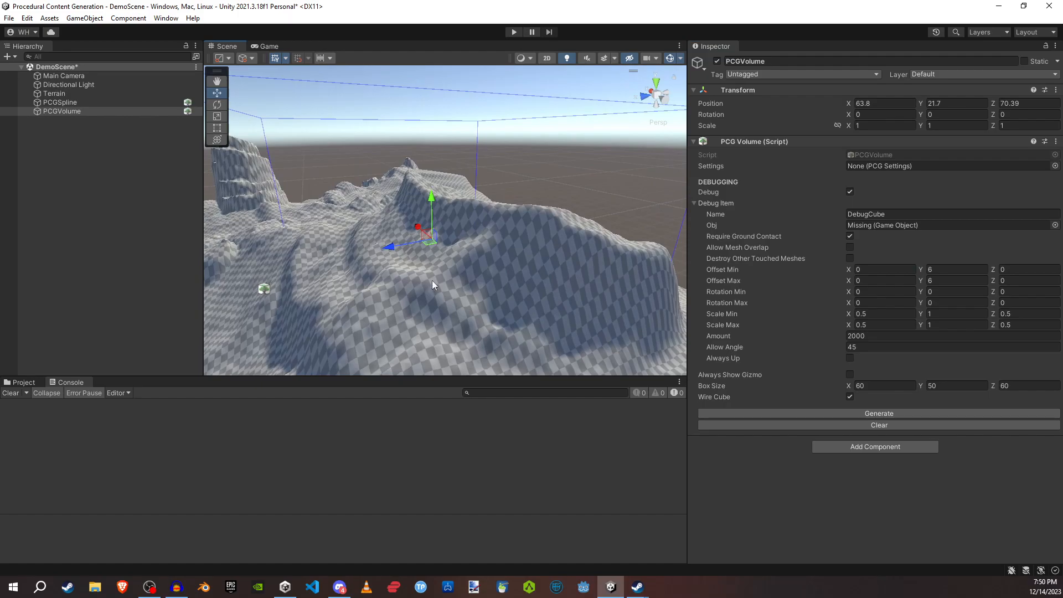
click(906, 413)
right_drag(512, 285, 403, 276)
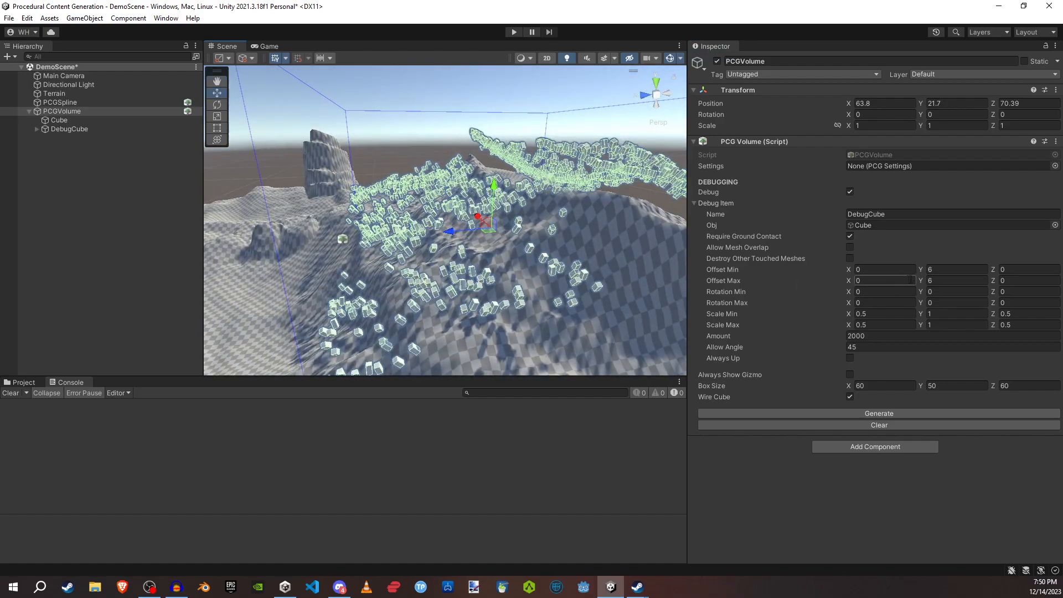
Step: Set the debug item's Offset Min Y to 3, then clear and regenerate the cubes at varied heights
click(947, 268)
text(3)
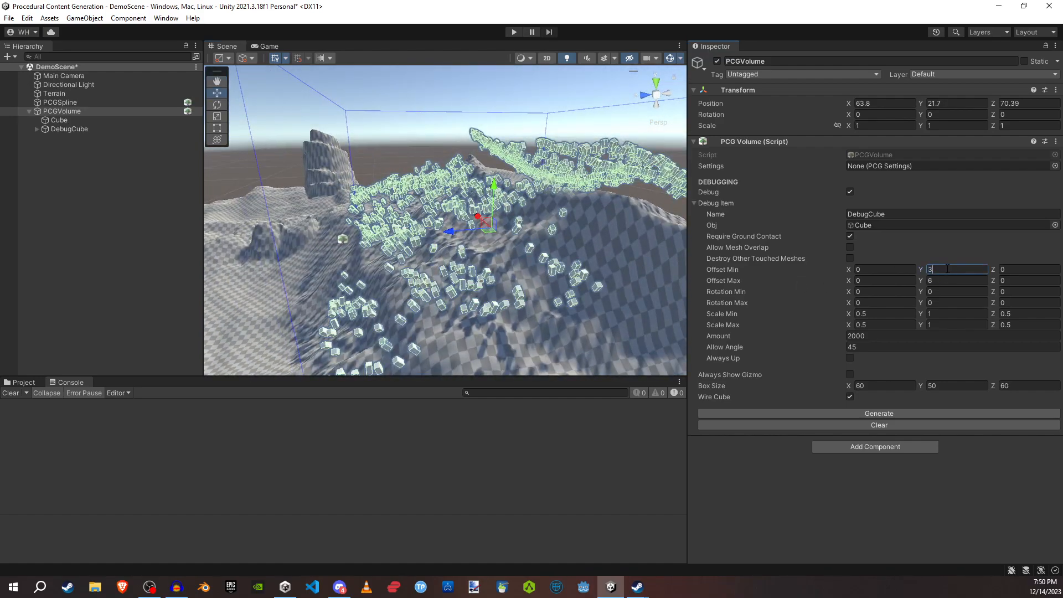
click(901, 424)
click(901, 414)
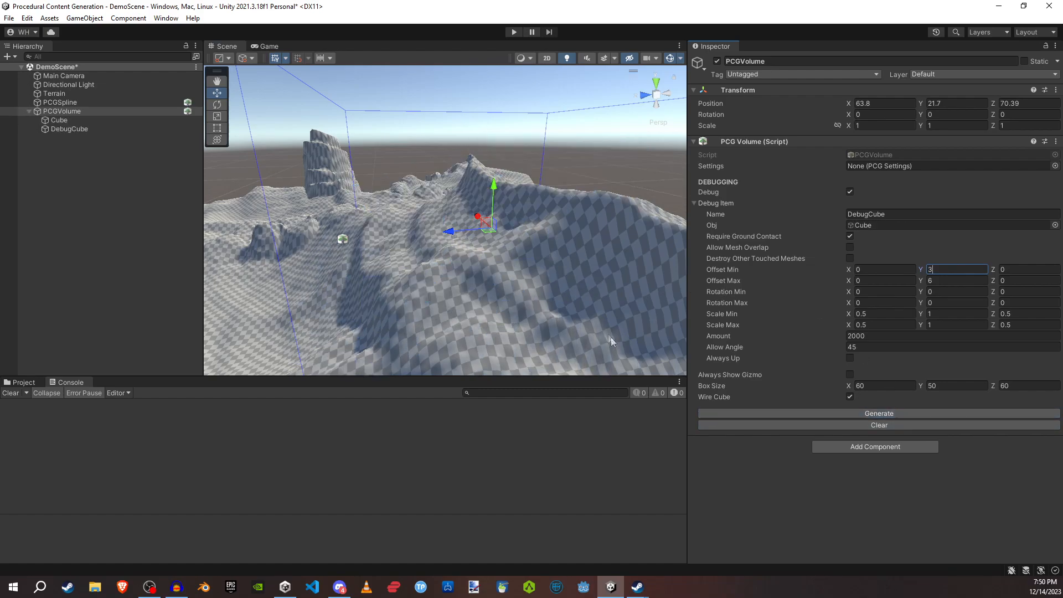
right_drag(562, 242, 520, 222)
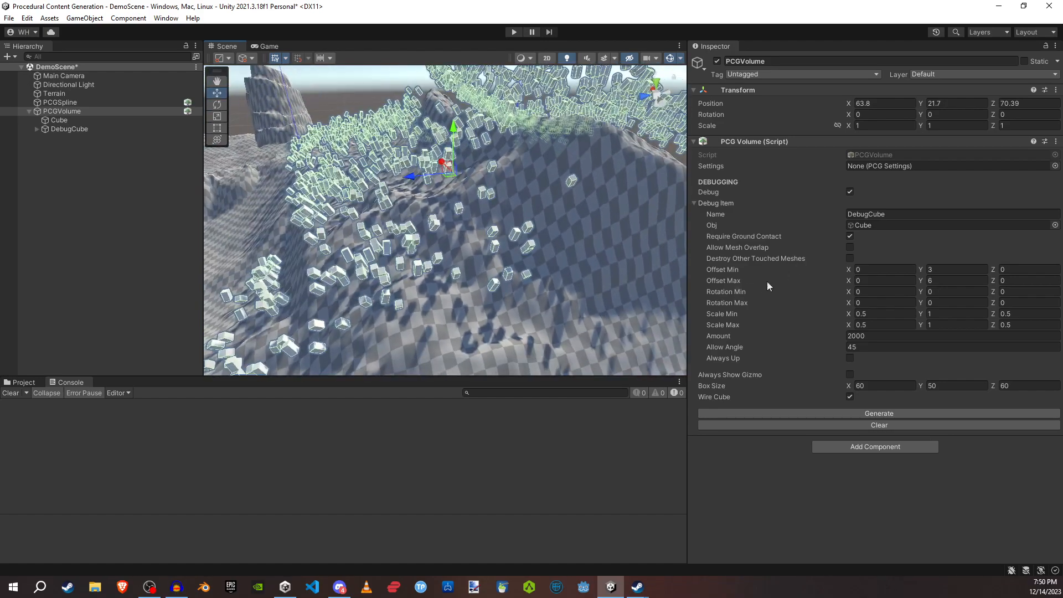
Step: Clear the debug cubes and reset Offset Min Y and Offset Max Y to 0
click(884, 425)
click(947, 270)
text(0)
click(953, 280)
text(0)
Step: Set the debug item's Rotation Max Y to 360 and generate randomly rotated cubes on the terrain
click(936, 291)
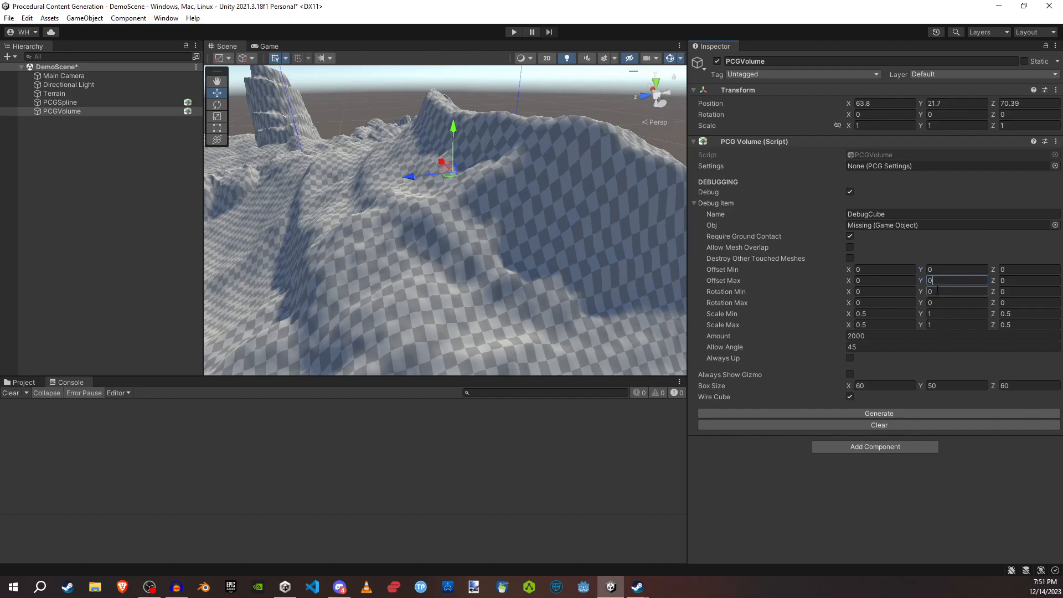
click(940, 302)
text(360)
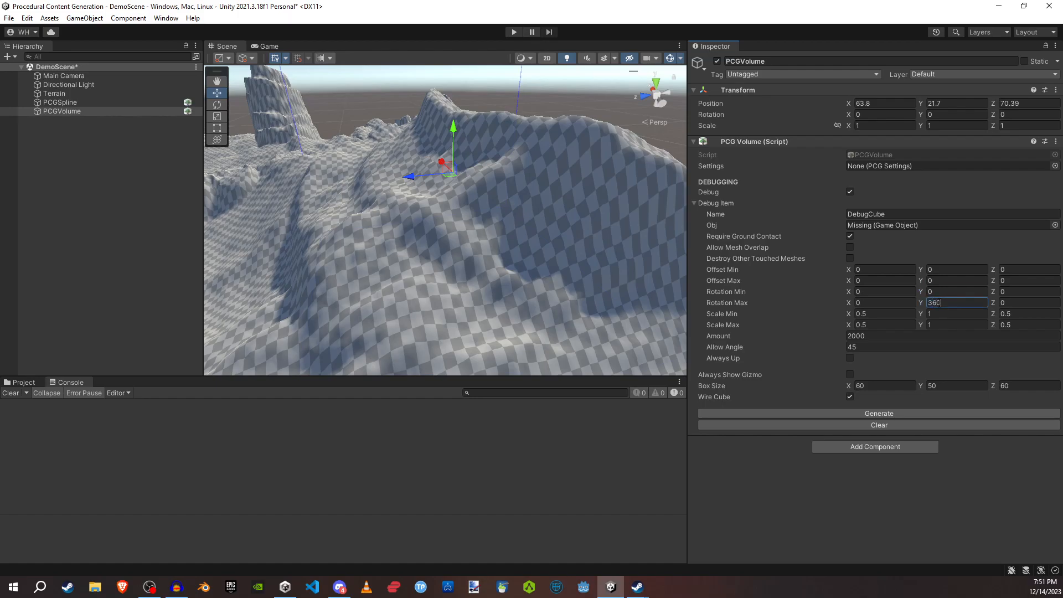
click(874, 414)
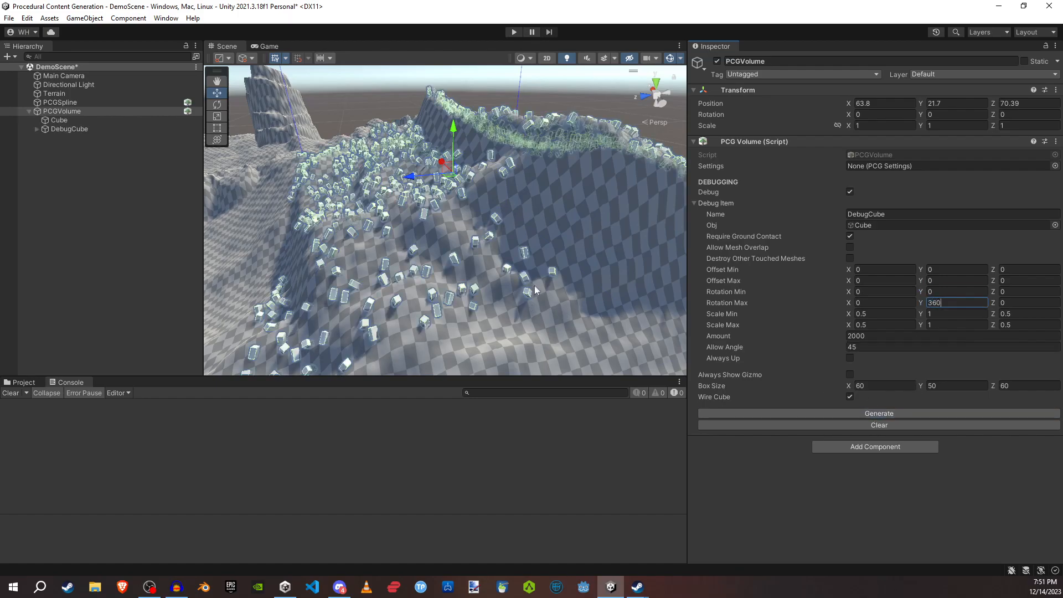
right_drag(513, 270, 573, 277)
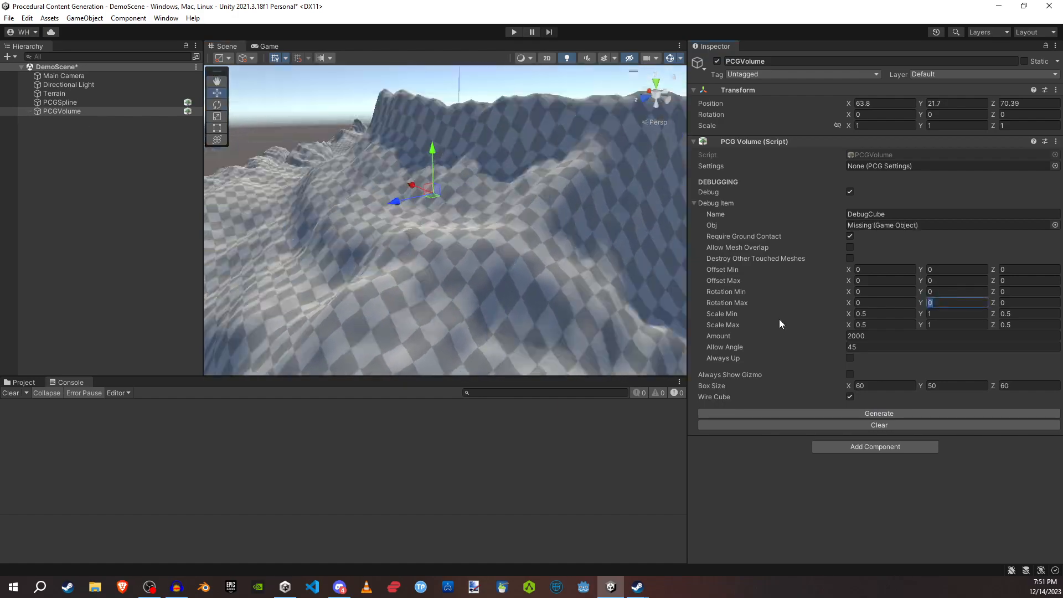
Step: Set the debug item's Scale Max Y to 5 and generate cubes of varied heights on the terrain
click(943, 324)
text(5)
click(885, 414)
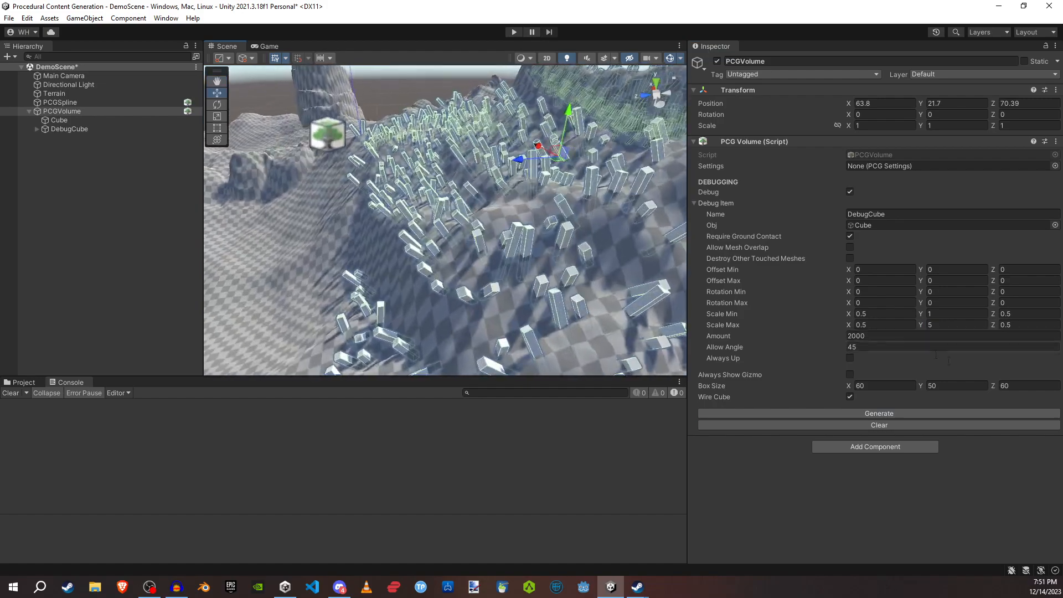
Step: Clear the stretched cubes and reset the debug item's Scale Max Y to 1
click(961, 425)
click(960, 324)
text(1)
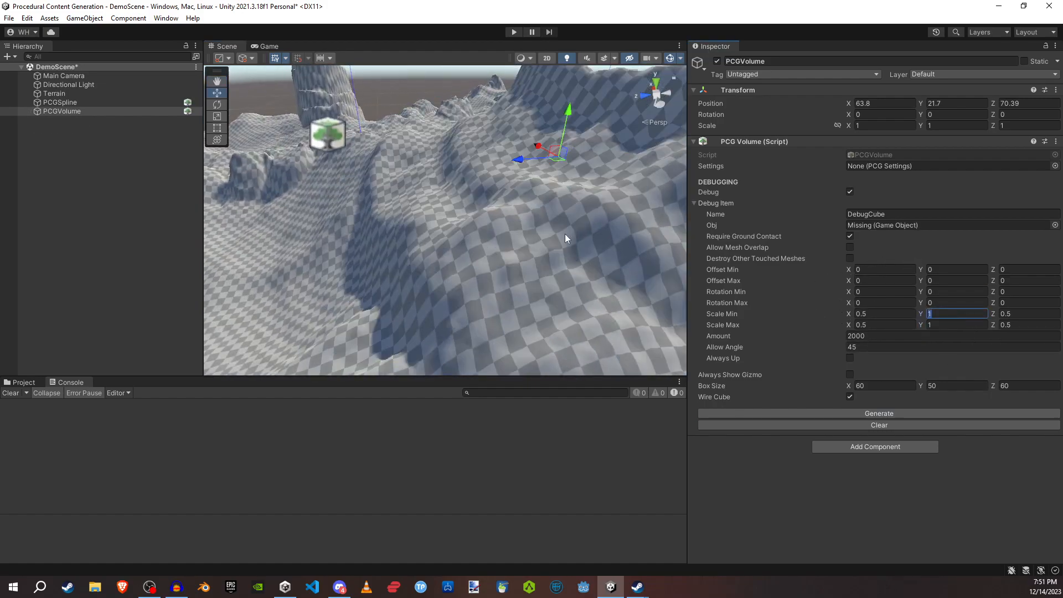
Step: Enable Allow Mesh Overlap for the debug item and generate cubes across the terrain
right_drag(565, 233, 623, 211)
mouse_move(720, 335)
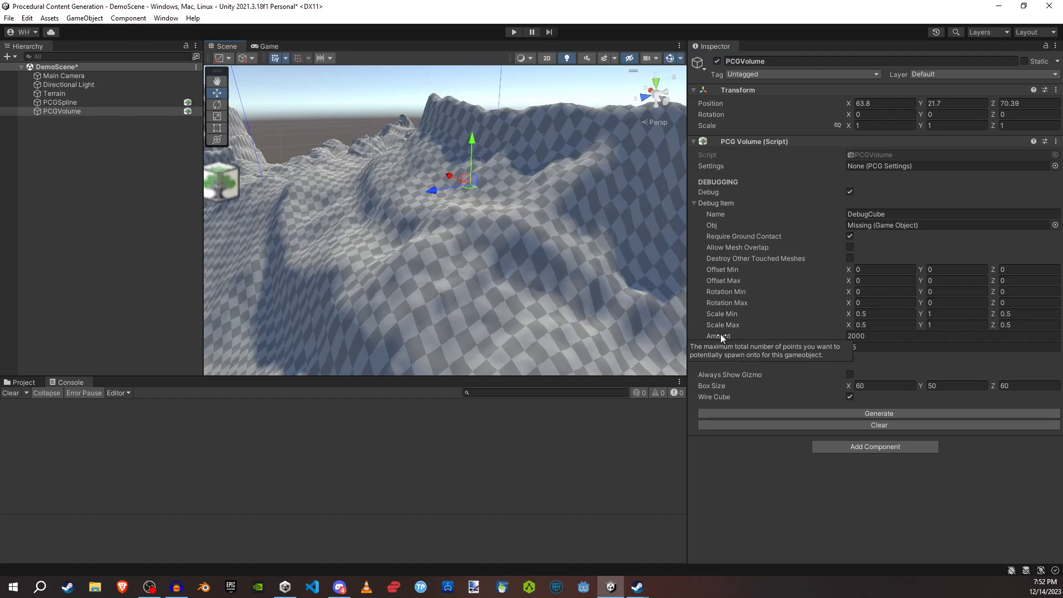
right_drag(478, 185, 458, 233)
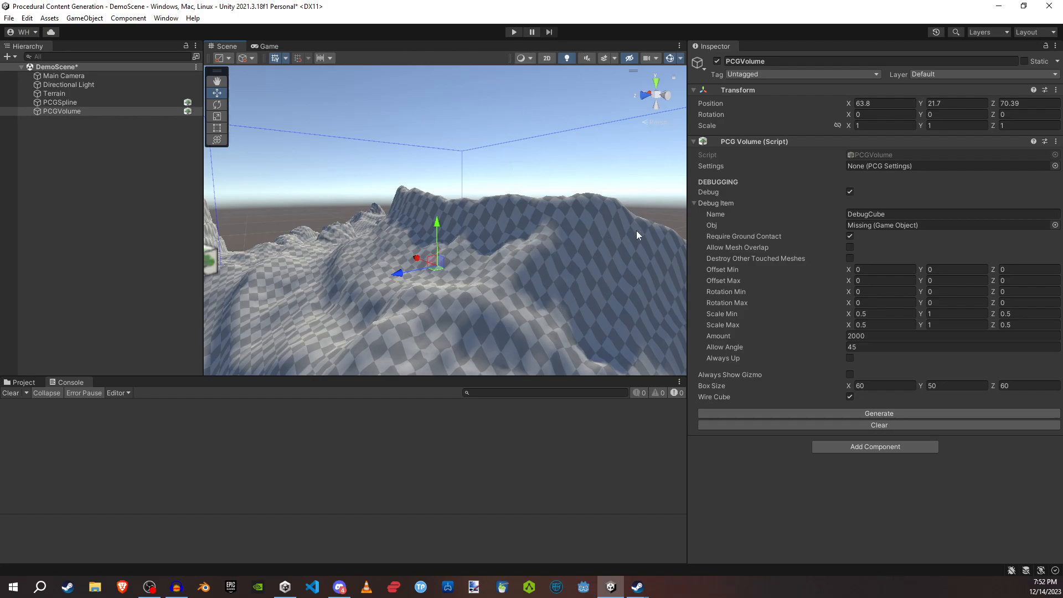
click(850, 247)
click(881, 413)
alt+drag(620, 281, 511, 322)
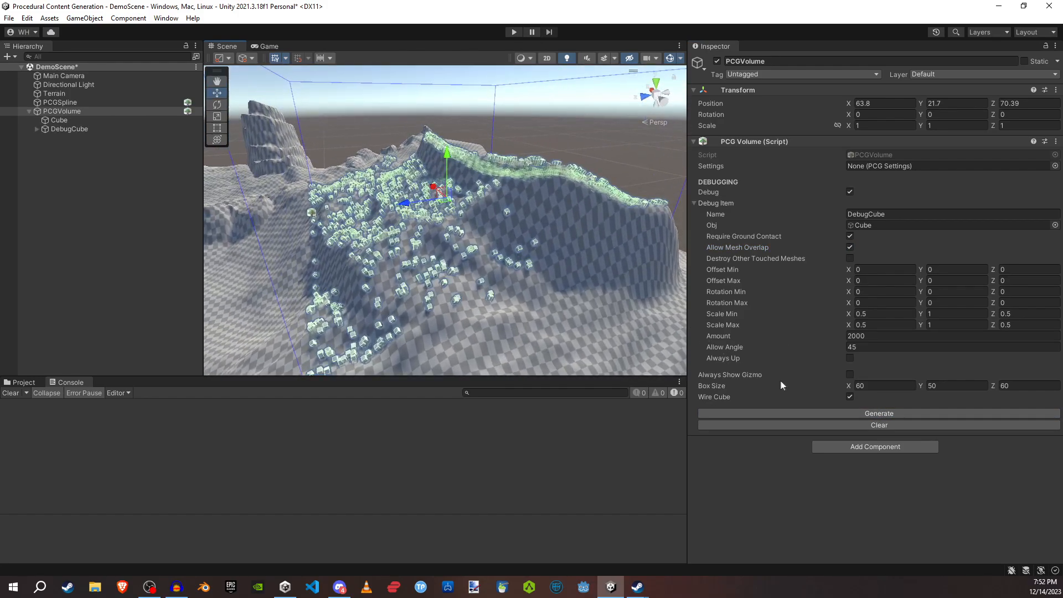
Step: Clear the overlapping cubes, disable Allow Mesh Overlap, and generate the cubes again
click(864, 425)
click(850, 247)
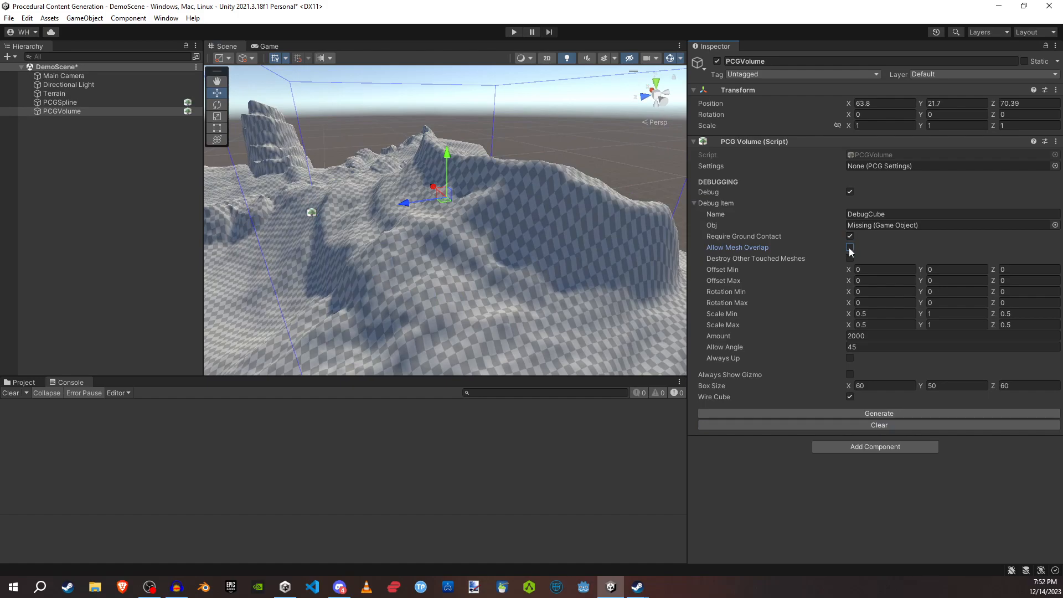
click(871, 413)
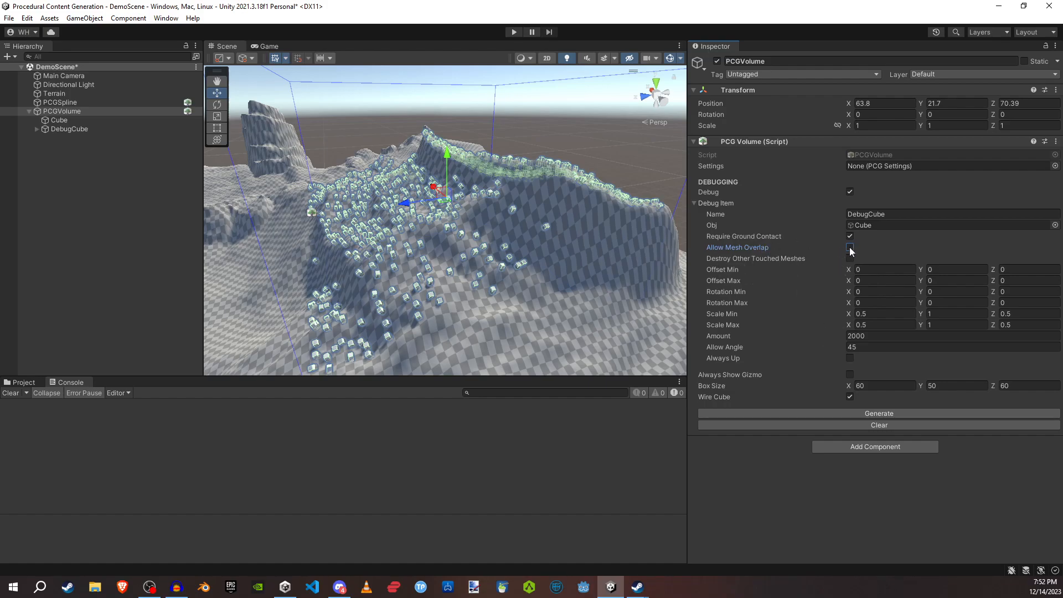
Step: Clear the debug cubes and generate a fresh set with the current settings to inspect the slopes up close
click(891, 425)
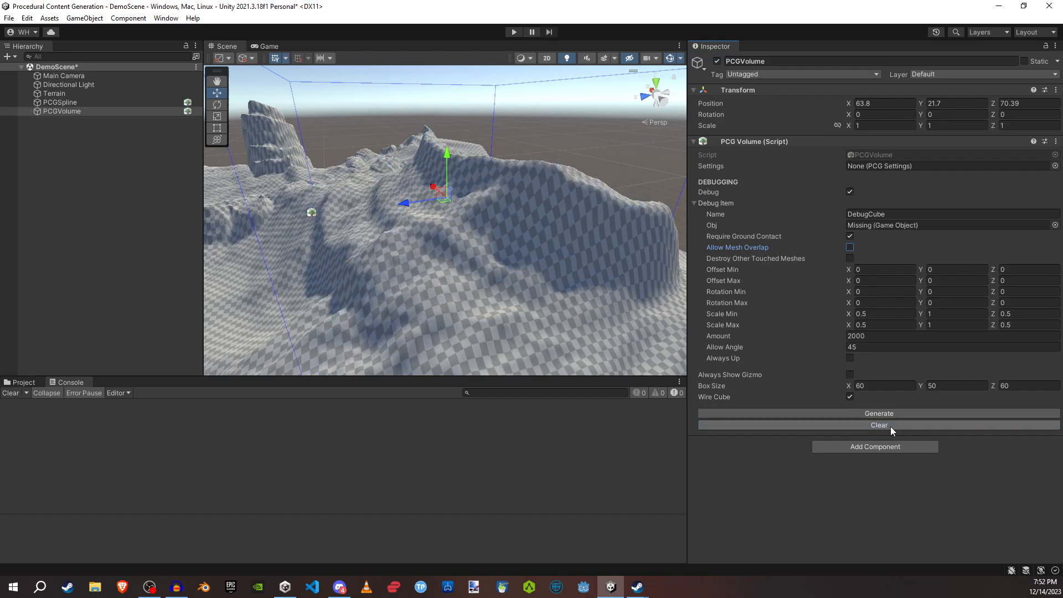
key(w)
right_drag(446, 260, 461, 203)
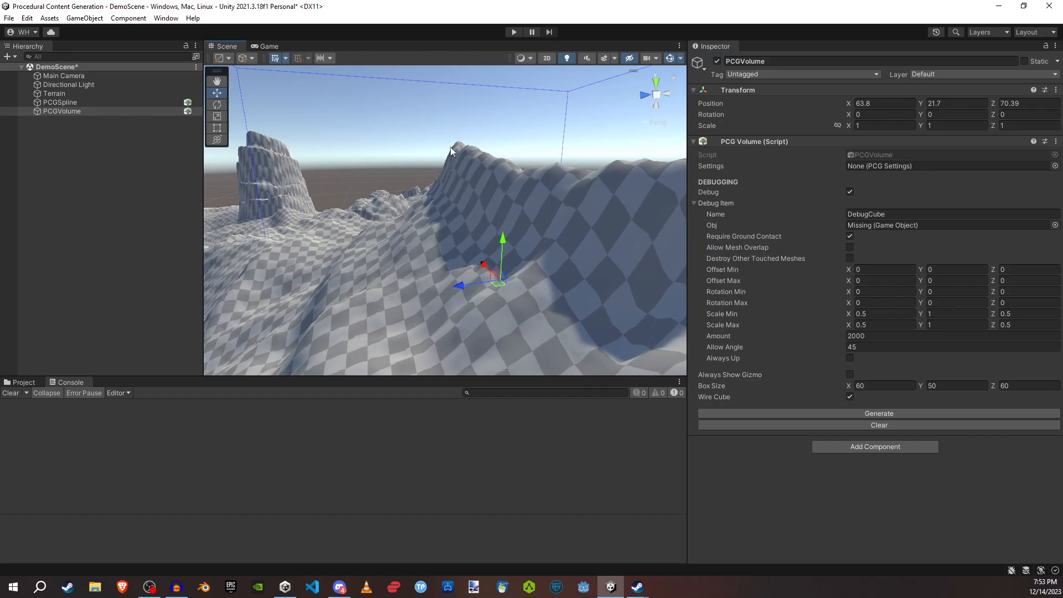
click(866, 414)
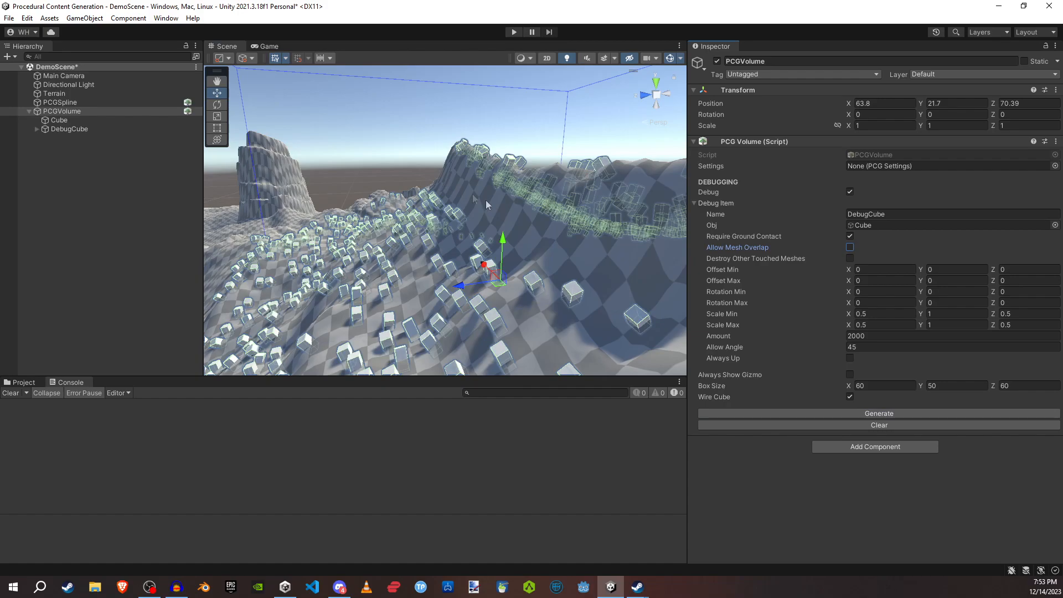
Step: Clear the cubes, set the debug item's Allow Angle to 180, and generate cubes on the steep slopes
click(873, 425)
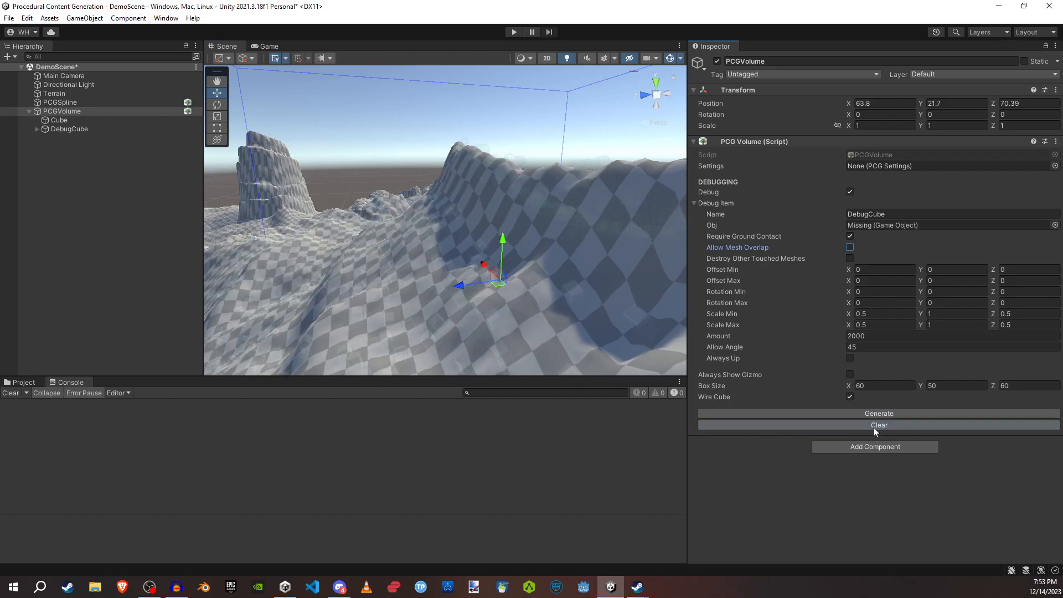
click(872, 349)
text(180)
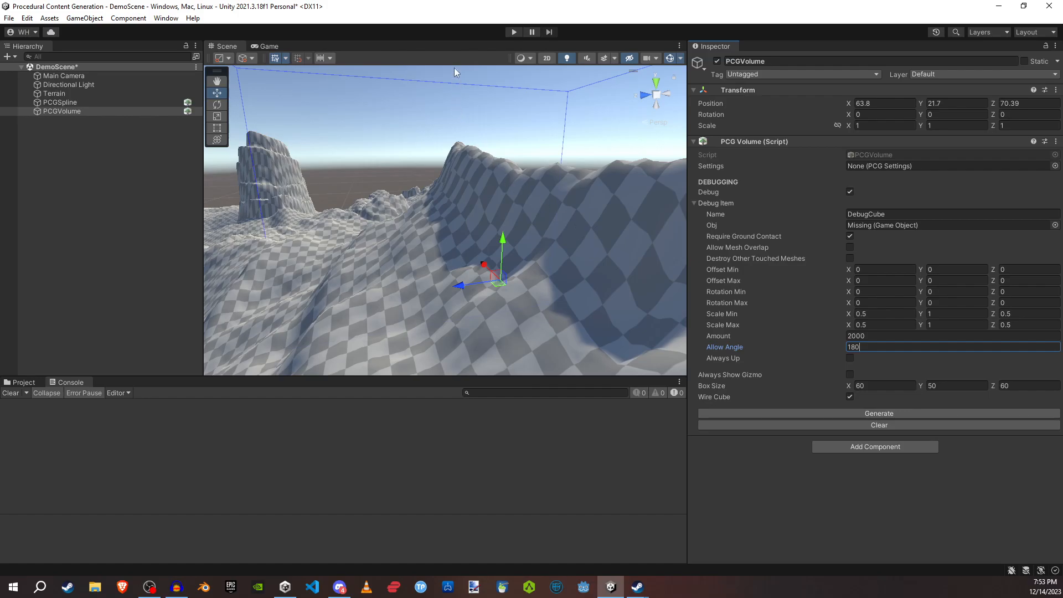
click(874, 414)
right_drag(527, 261, 426, 170)
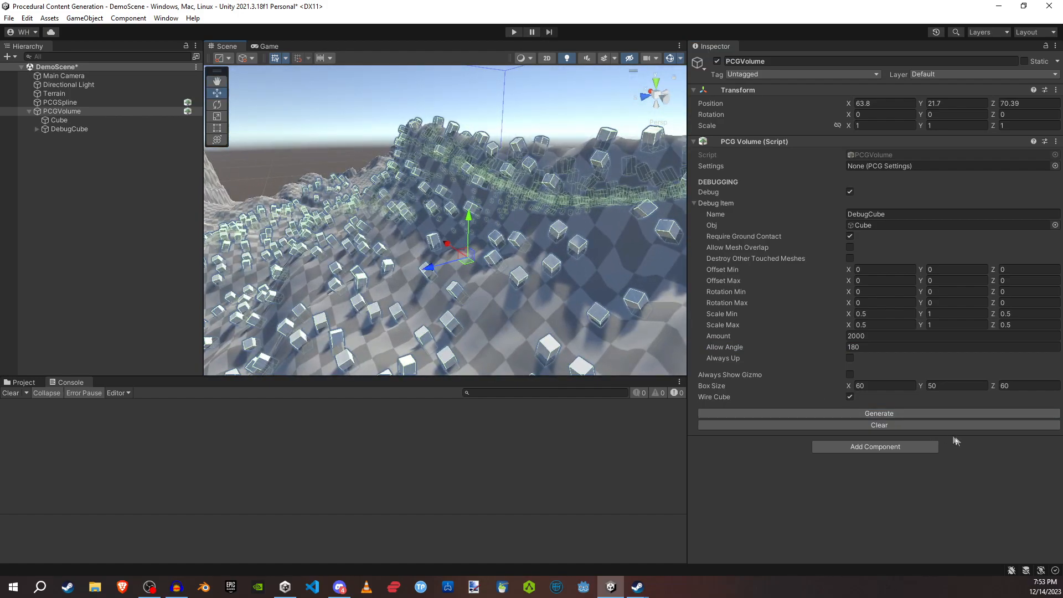
Step: Set the debug item's Allow Angle to 20, then clear and regenerate the cubes on the flatter ground
click(871, 347)
text(20)
click(904, 424)
click(894, 414)
right_drag(573, 277, 577, 300)
mouse_move(474, 241)
right_down()
mouse_move(483, 235)
mouse_move(464, 239)
right_up()
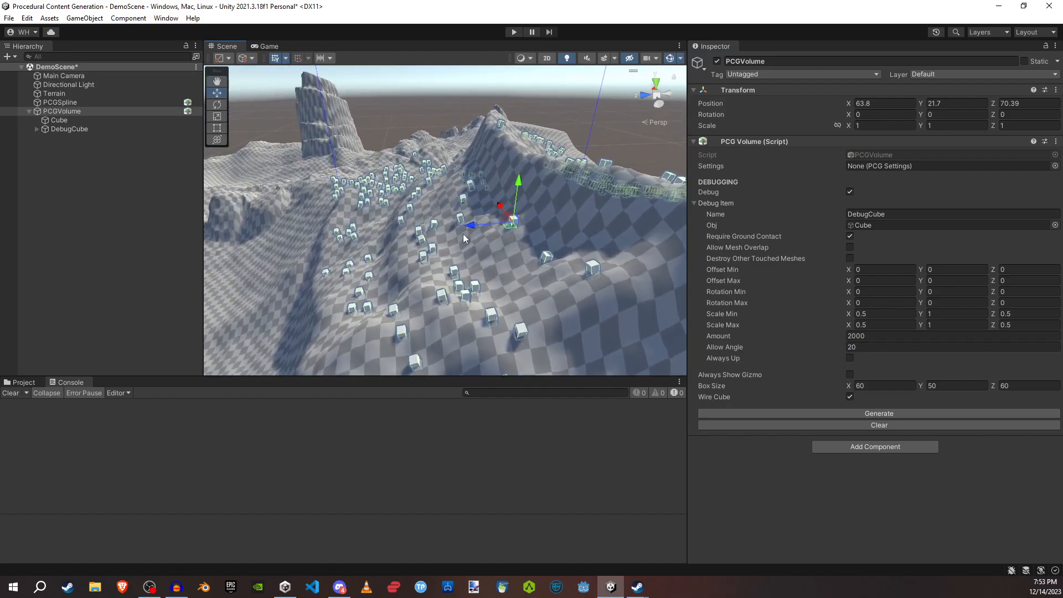
Step: Set the debug item's Allow Angle to 45, then clear and regenerate the cubes
click(881, 347)
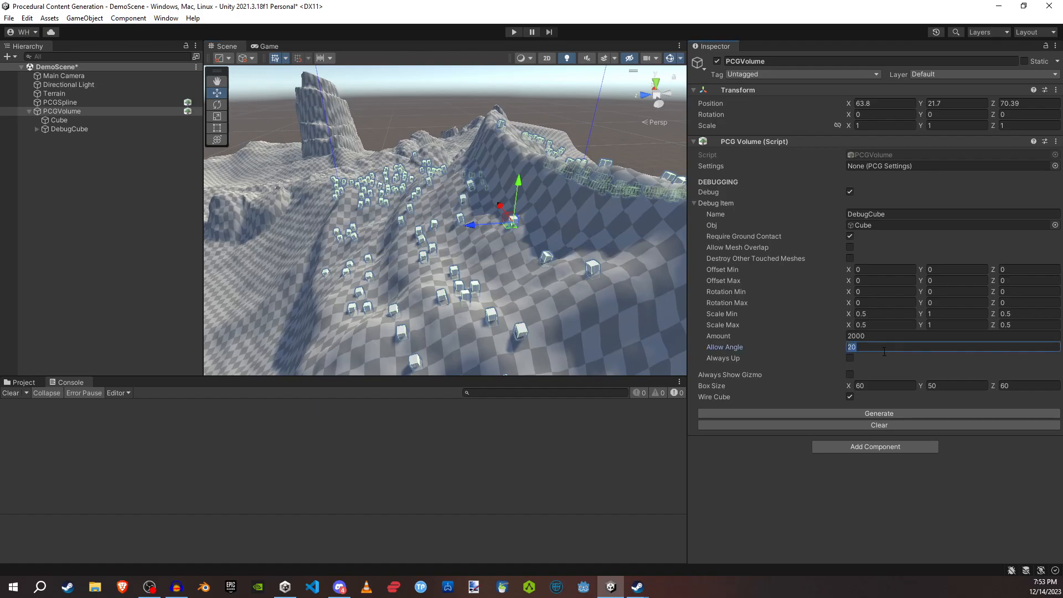
text(45)
click(879, 425)
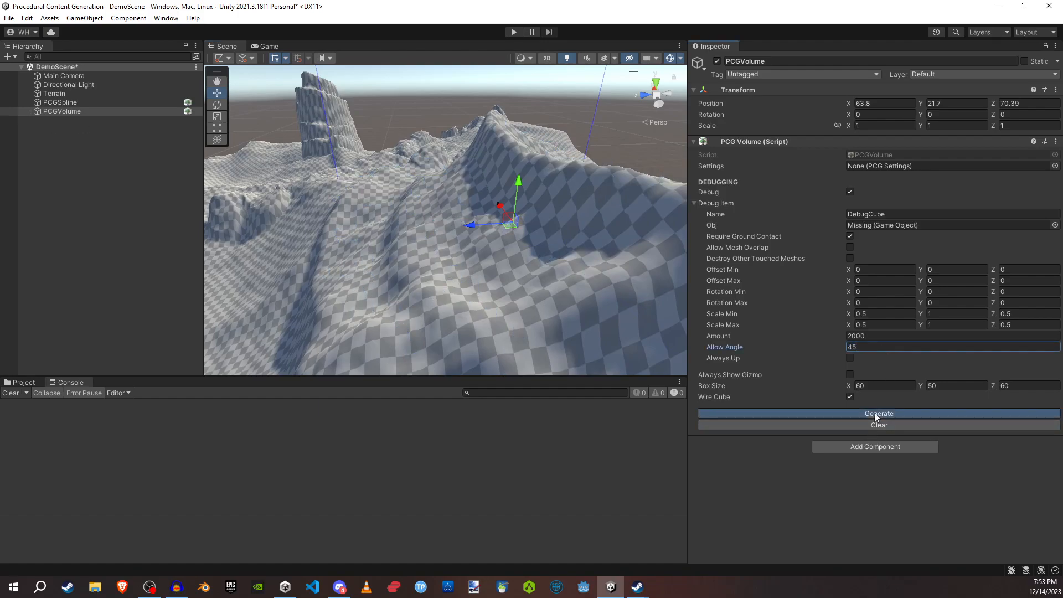
click(875, 413)
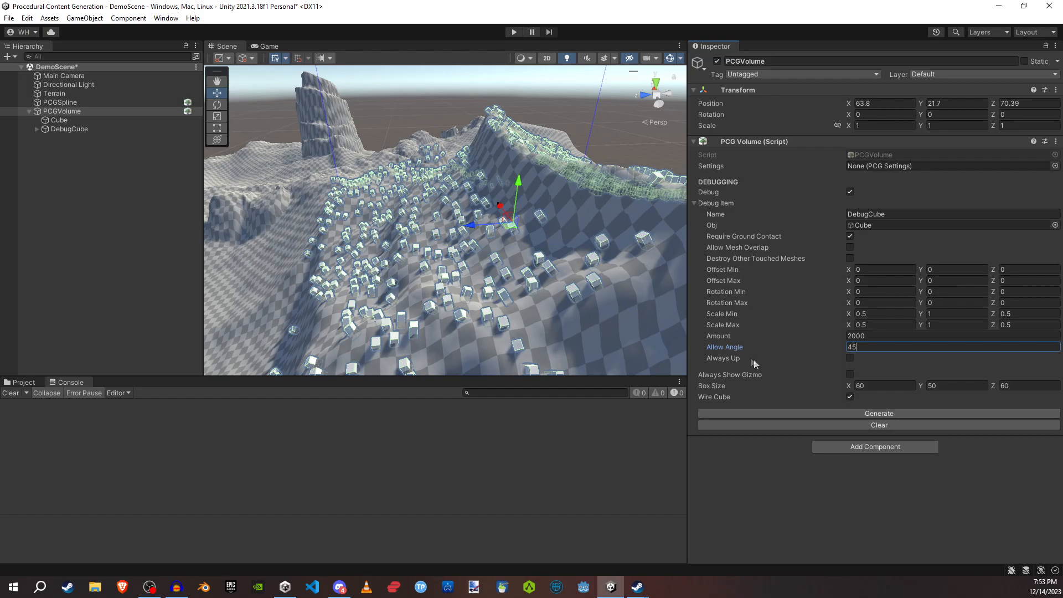
Step: Enable Always Up for the debug item, regenerate the cubes, and inspect their upright orientation on the slope
key(w)
right_drag(509, 298, 562, 175)
right_drag(580, 228, 413, 67)
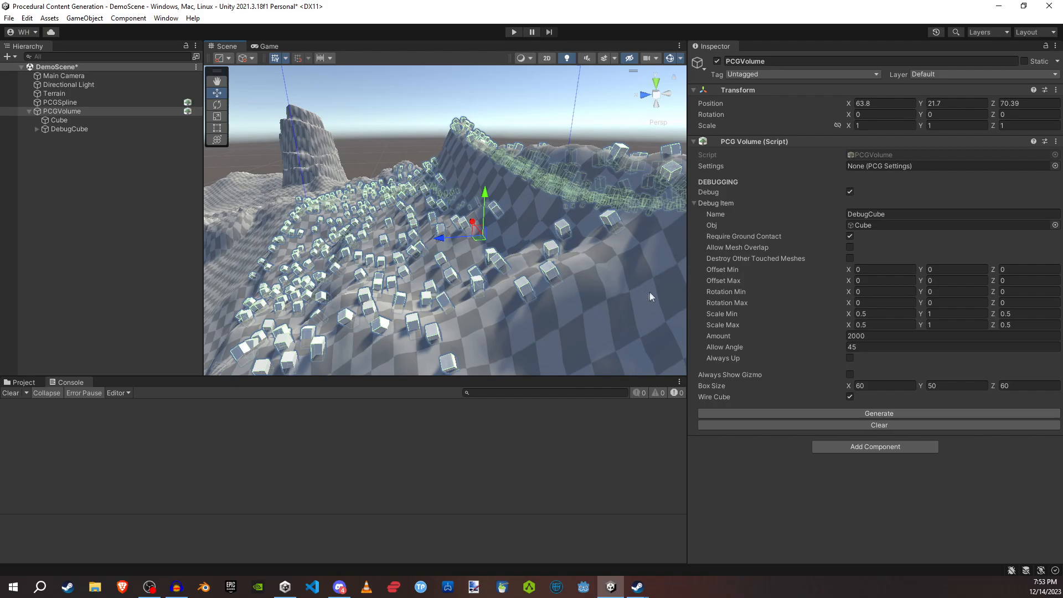
click(850, 358)
click(884, 425)
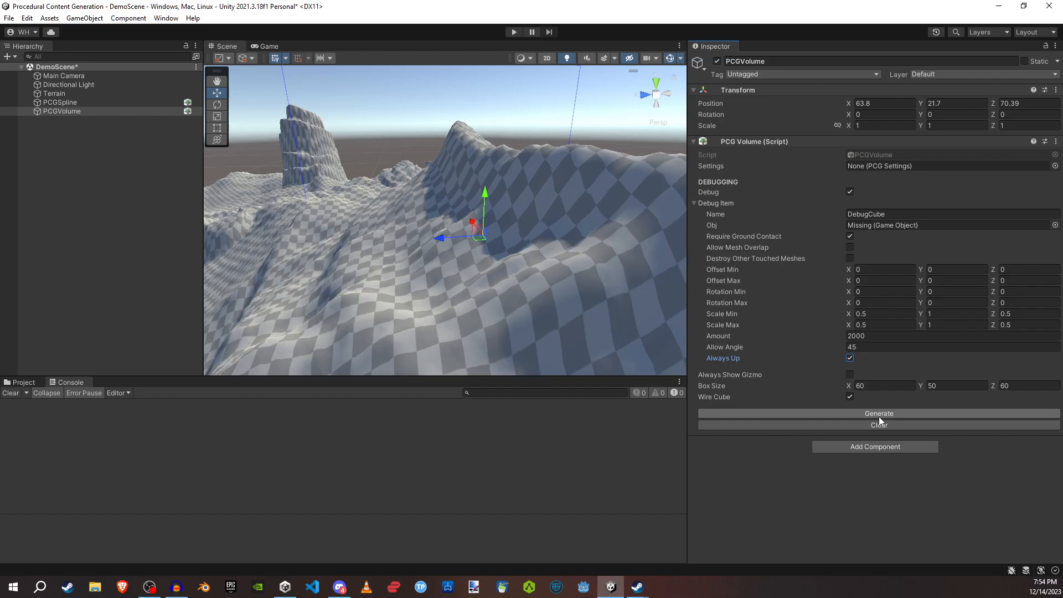
click(879, 416)
right_drag(481, 299, 517, 328)
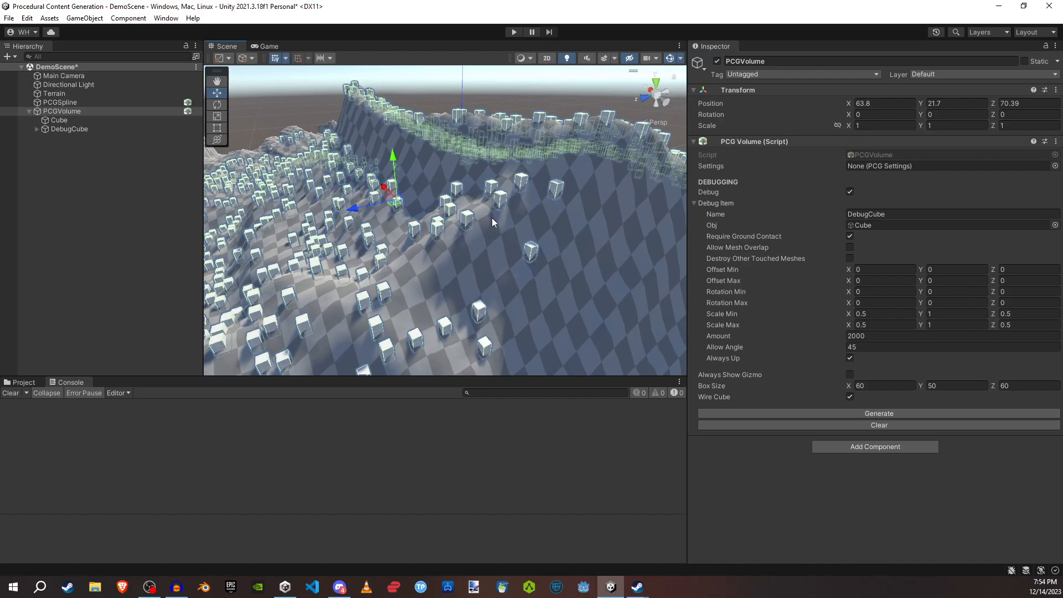
key(w)
right_drag(589, 208, 496, 197)
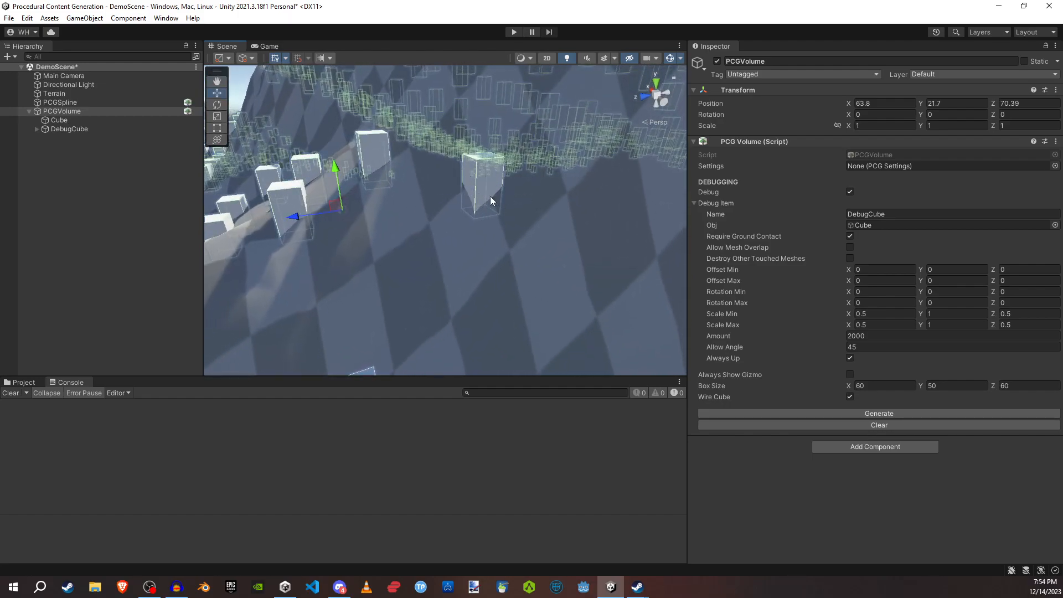
Step: Clear the upright cubes, disable Always Up, and generate cubes aligned to the terrain surface
click(879, 425)
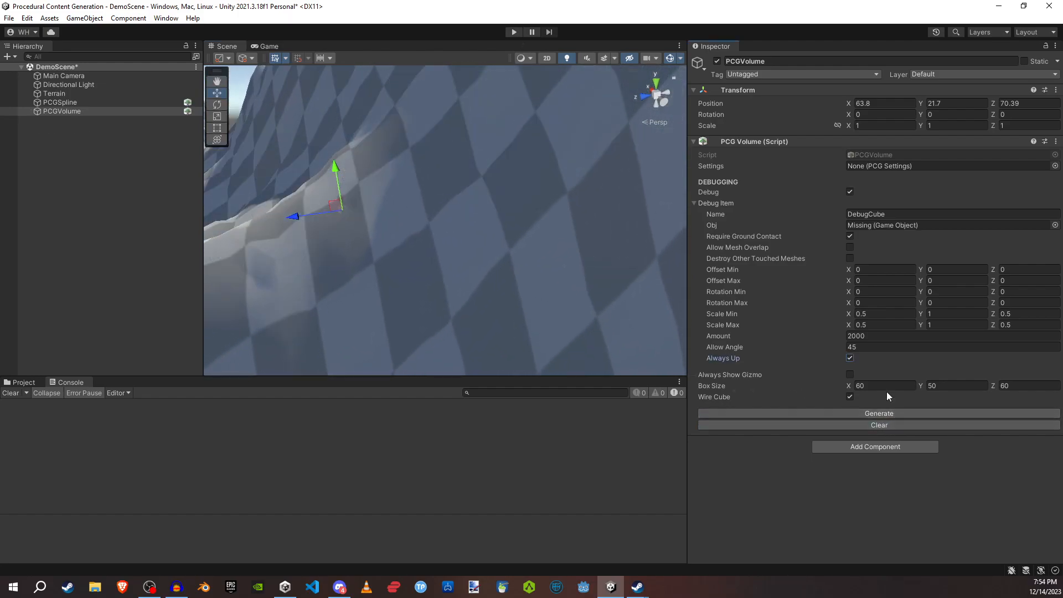
click(850, 358)
click(879, 413)
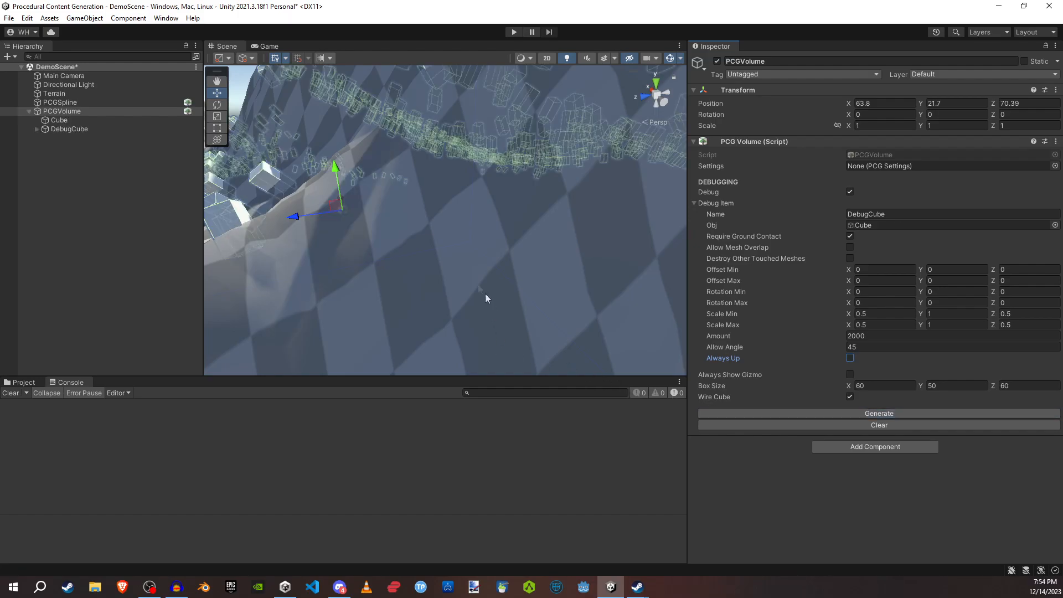
right_drag(488, 247, 388, 21)
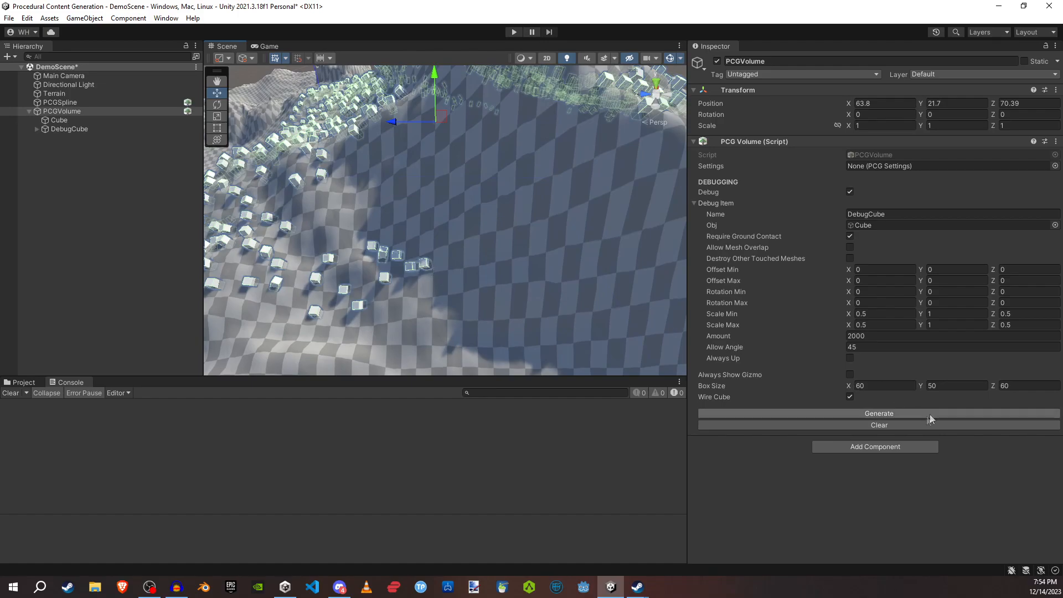
Step: Clear the debug cubes and disable Wire Cube to show the volume as a solid box
click(888, 424)
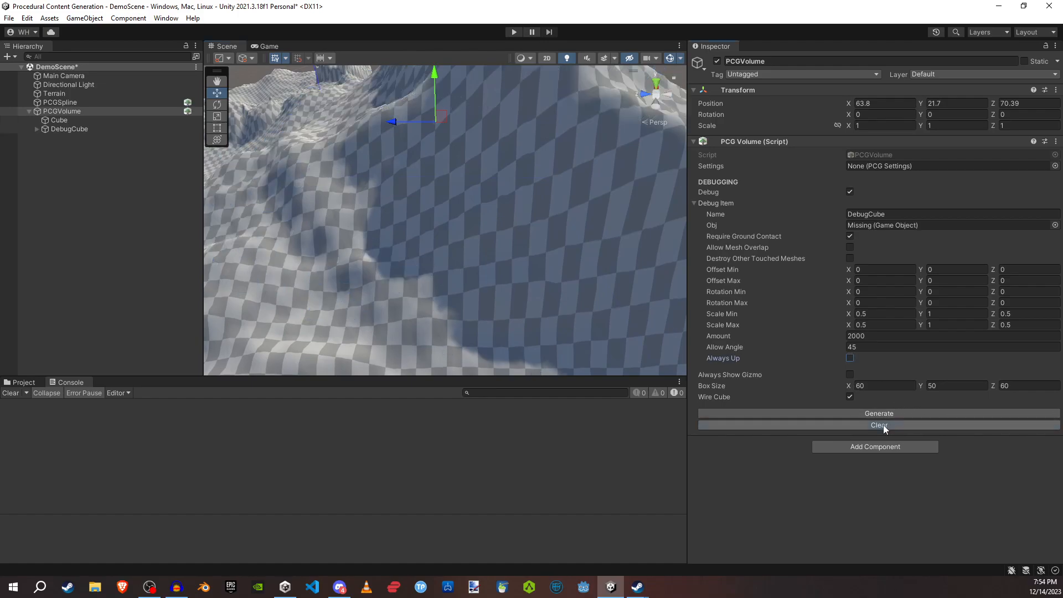
key(s)
right_drag(343, 247, 452, 194)
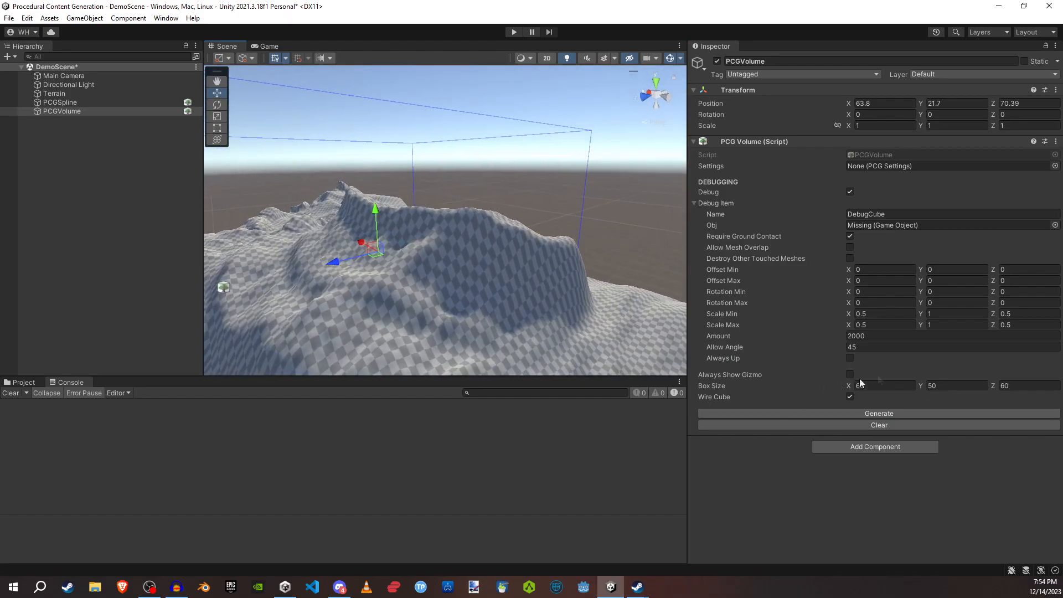
mouse_move(740, 370)
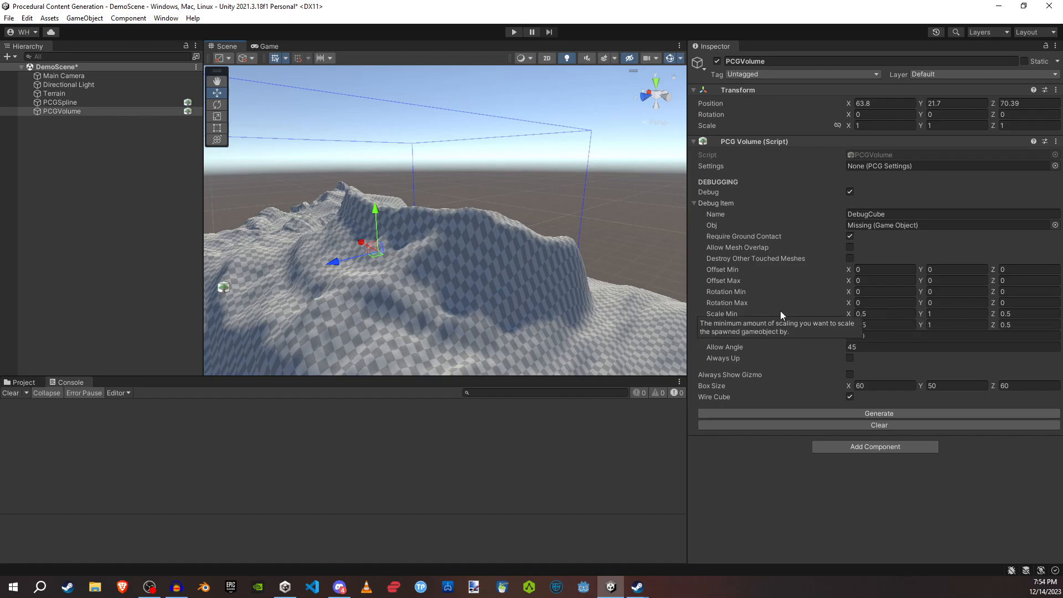
click(850, 396)
key(s)
right_drag(491, 314, 500, 202)
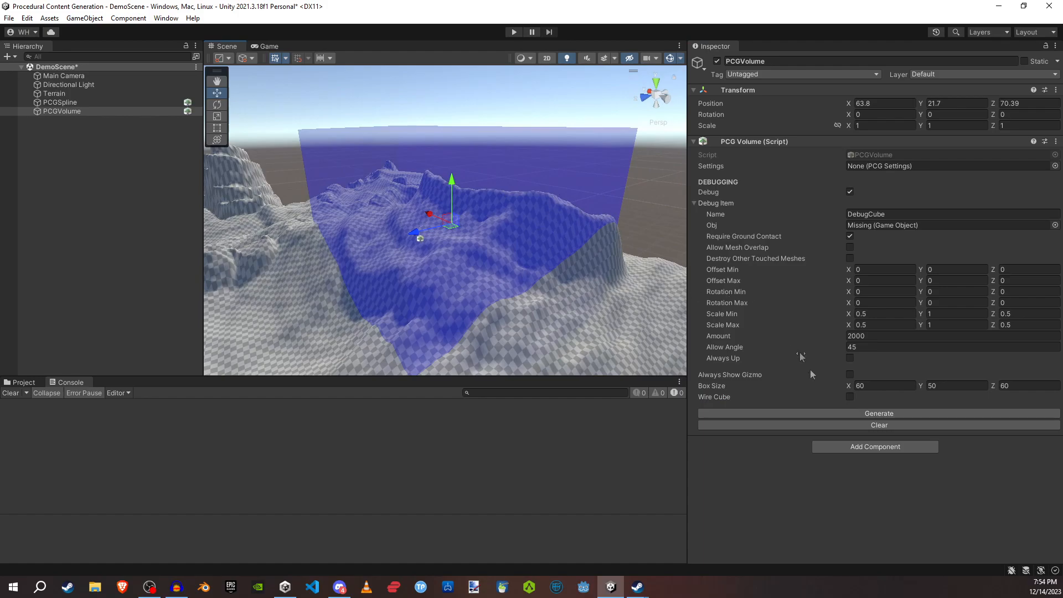
right_drag(570, 309, 442, 314)
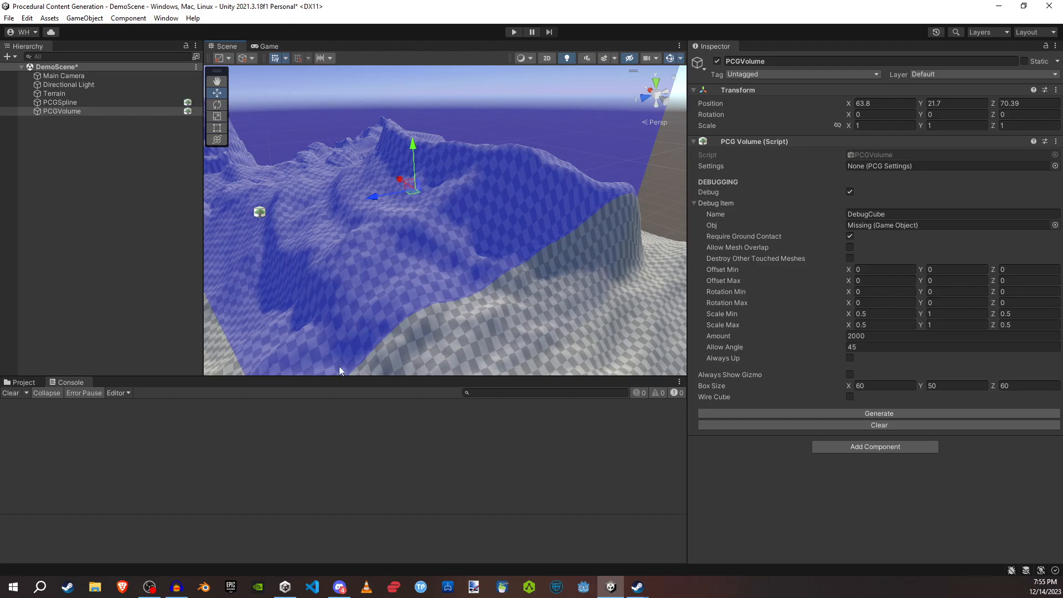
Step: Generate cubes inside the solid volume and examine their placement along its edge
click(832, 414)
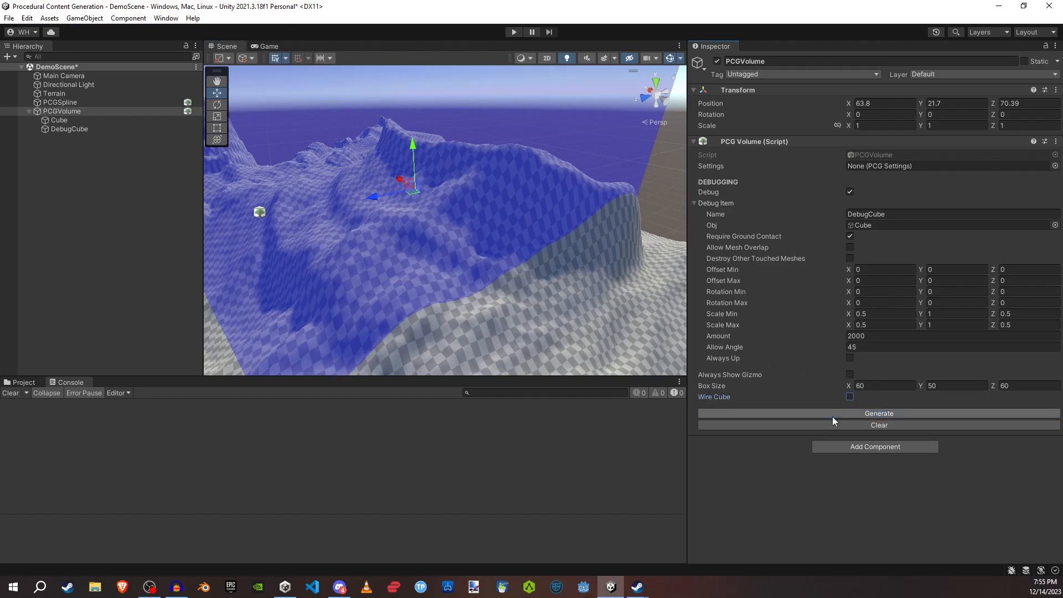
right_drag(510, 317, 341, 376)
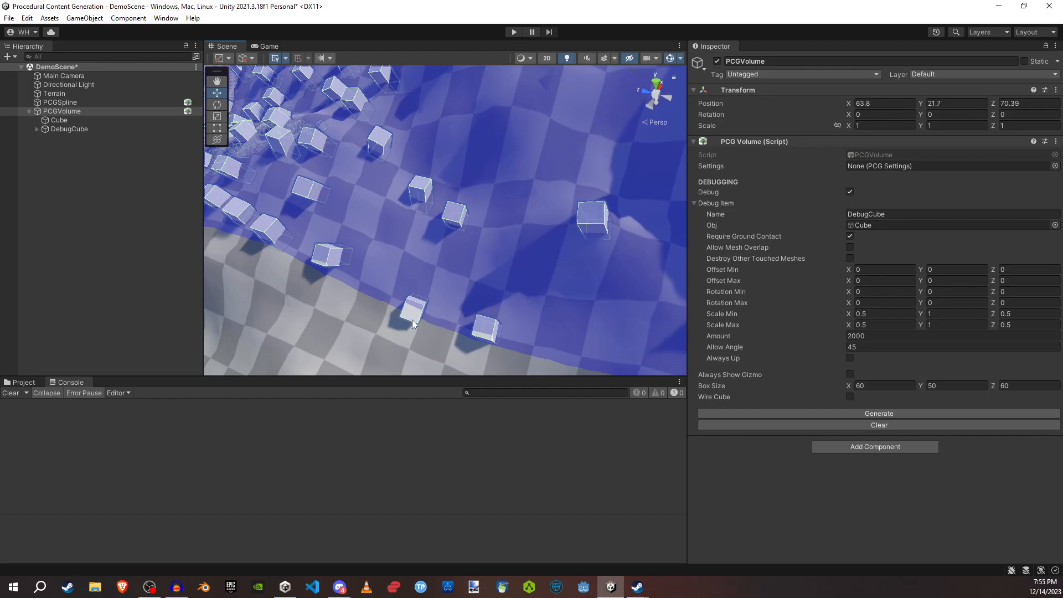
right_drag(330, 291, 357, 295)
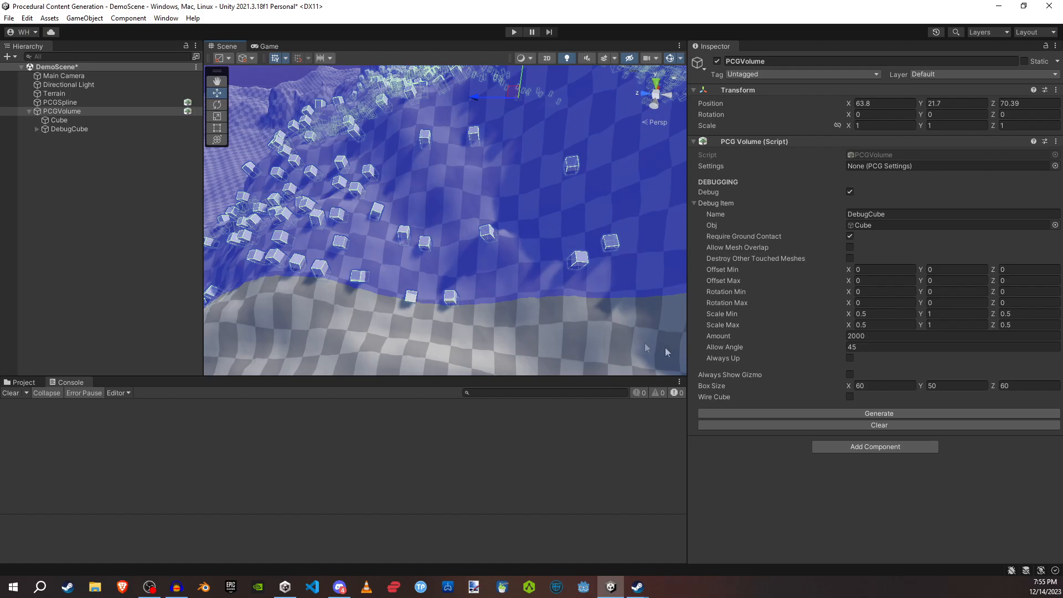
Step: Clear the cubes, then deselect and reselect PCGVolume to compare its gizmo display
click(833, 425)
key(f)
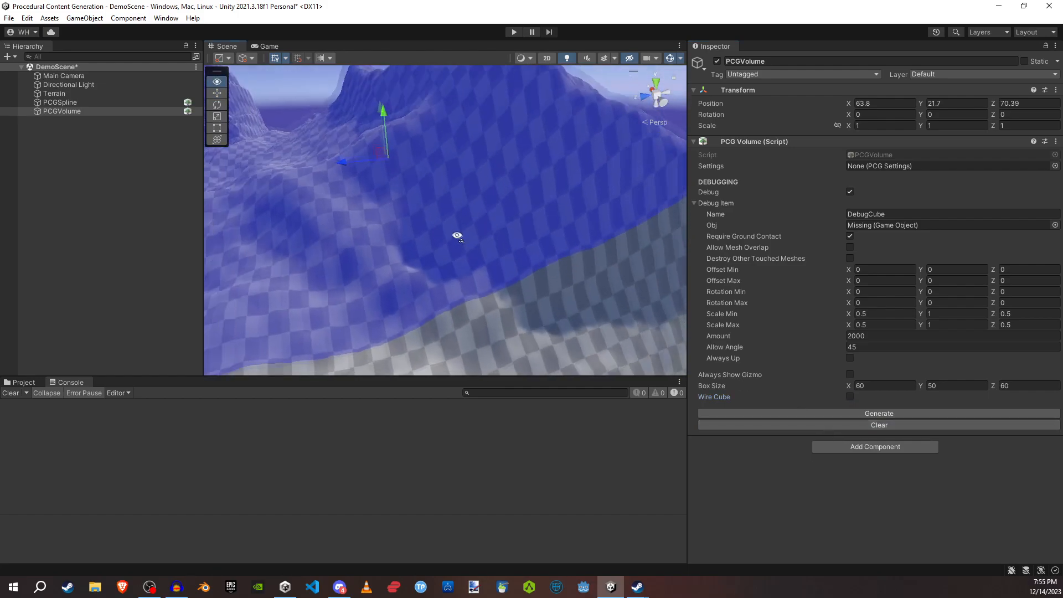
click(108, 160)
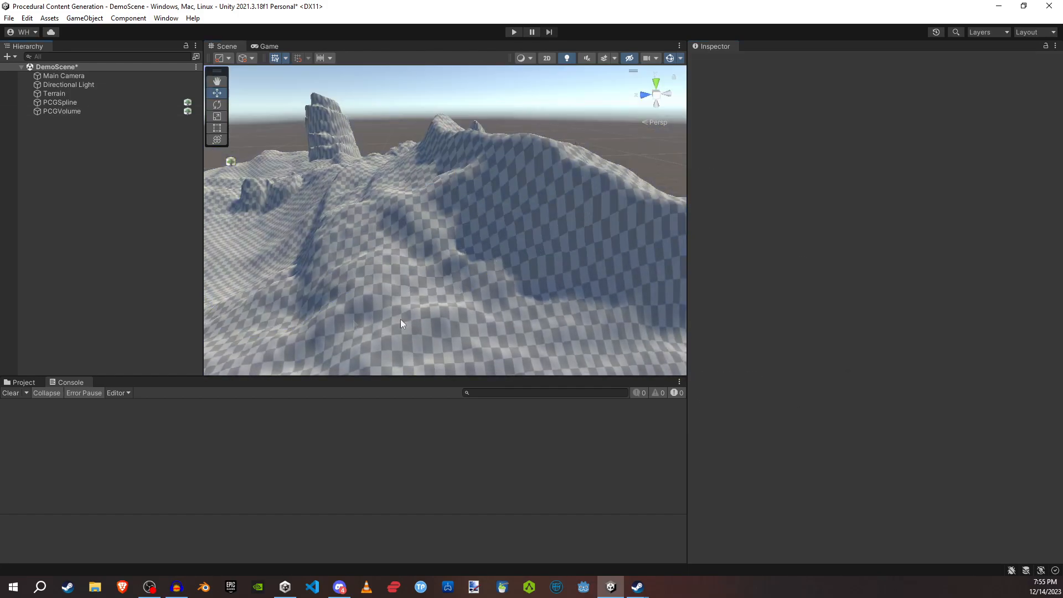
click(67, 110)
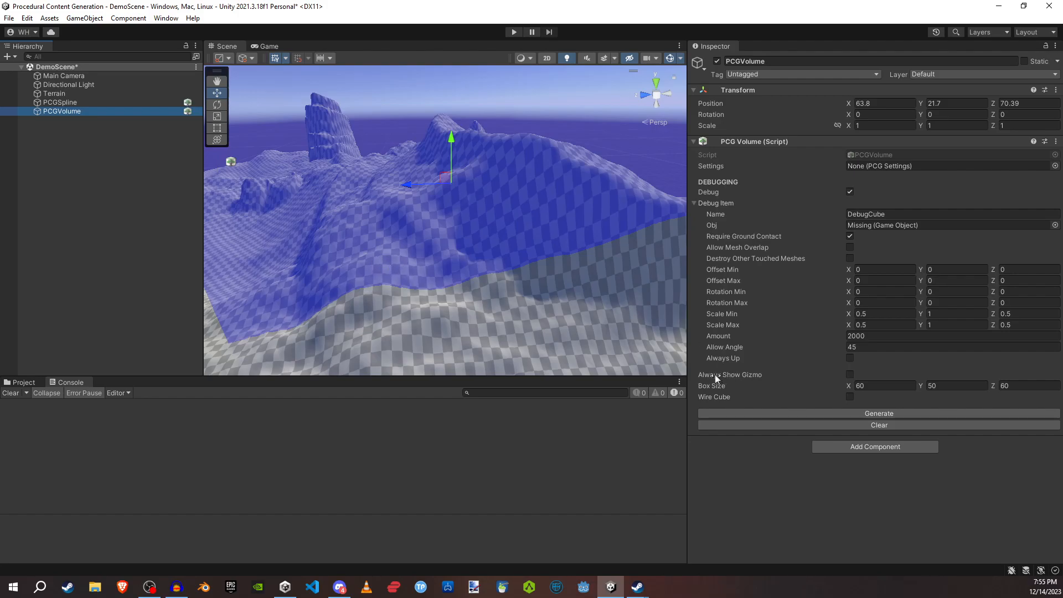
Step: Enable Always Show Gizmo, inspect the deselected PCGVolume from another angle, and disable the option again
click(852, 375)
click(97, 199)
right_drag(467, 292, 591, 273)
click(88, 113)
click(850, 374)
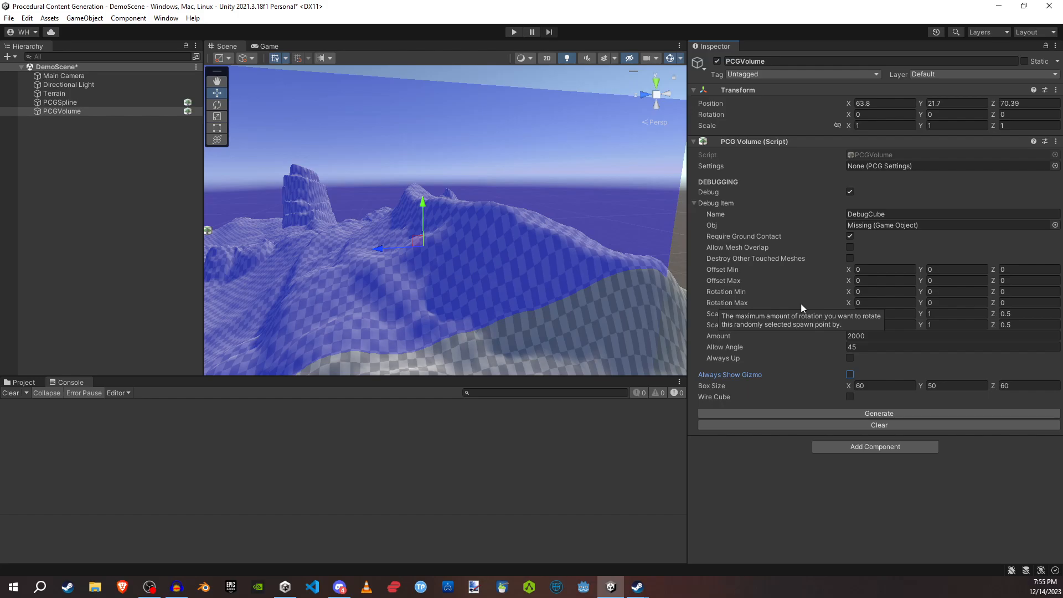
Step: Assign the PCGForest asset as the PCGVolume's settings
click(1055, 166)
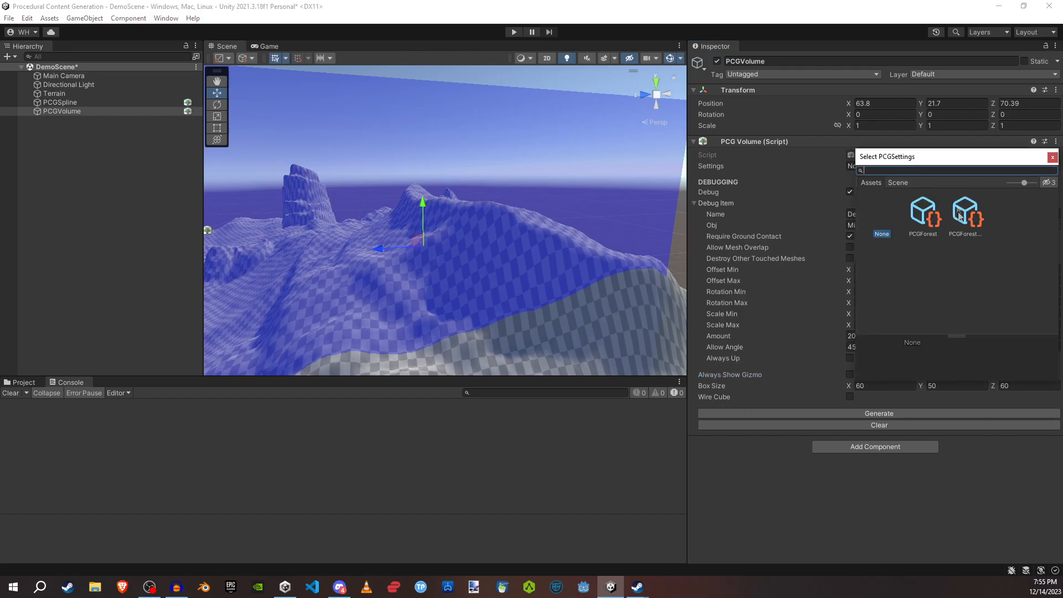
click(934, 215)
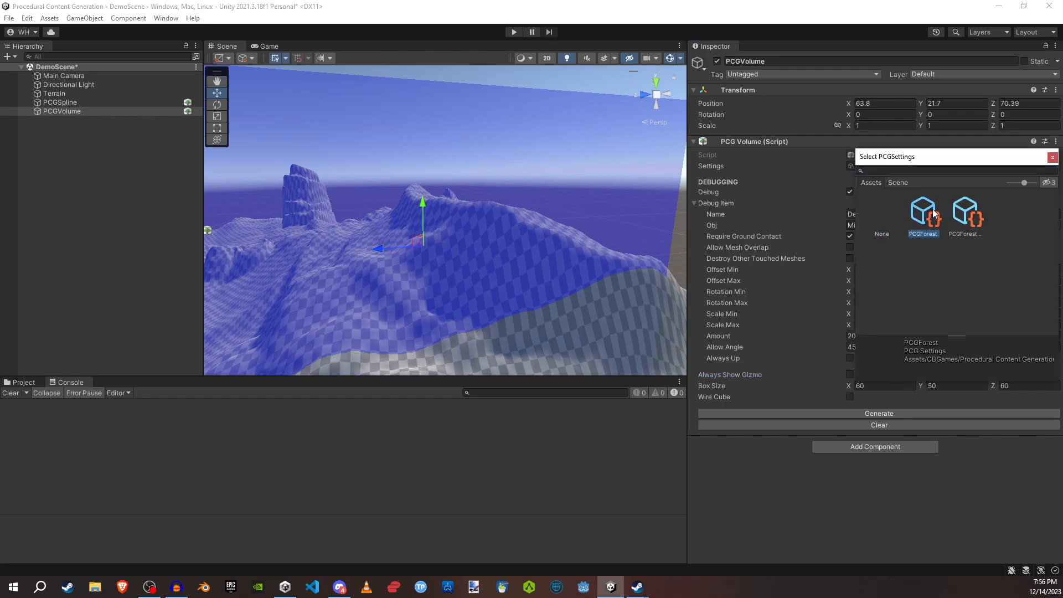
double_click(933, 215)
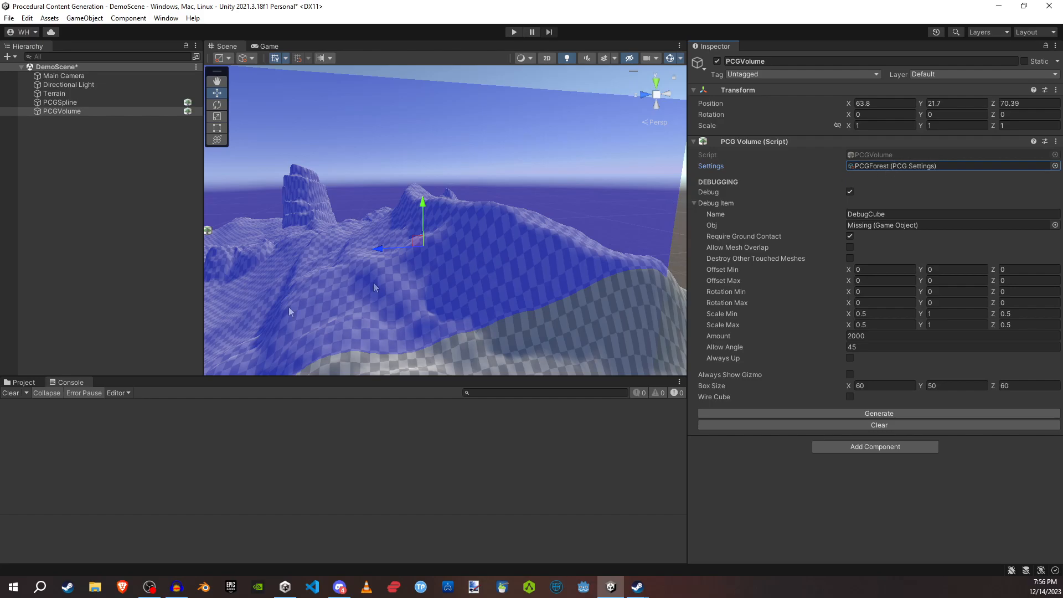
Step: Locate the assigned PCGForest asset in the project and display its item list
click(22, 383)
click(911, 165)
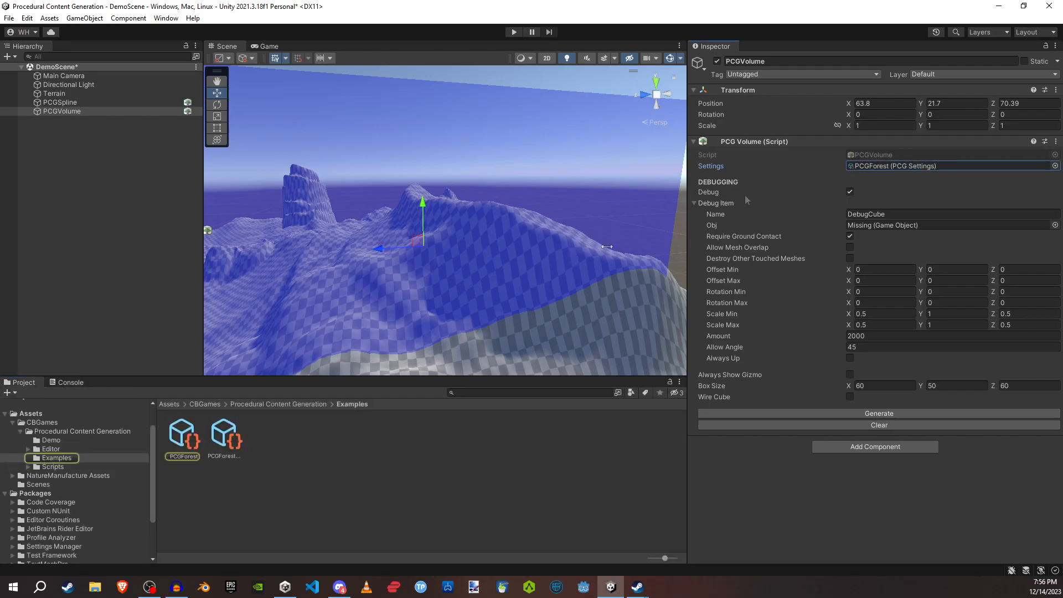
click(183, 439)
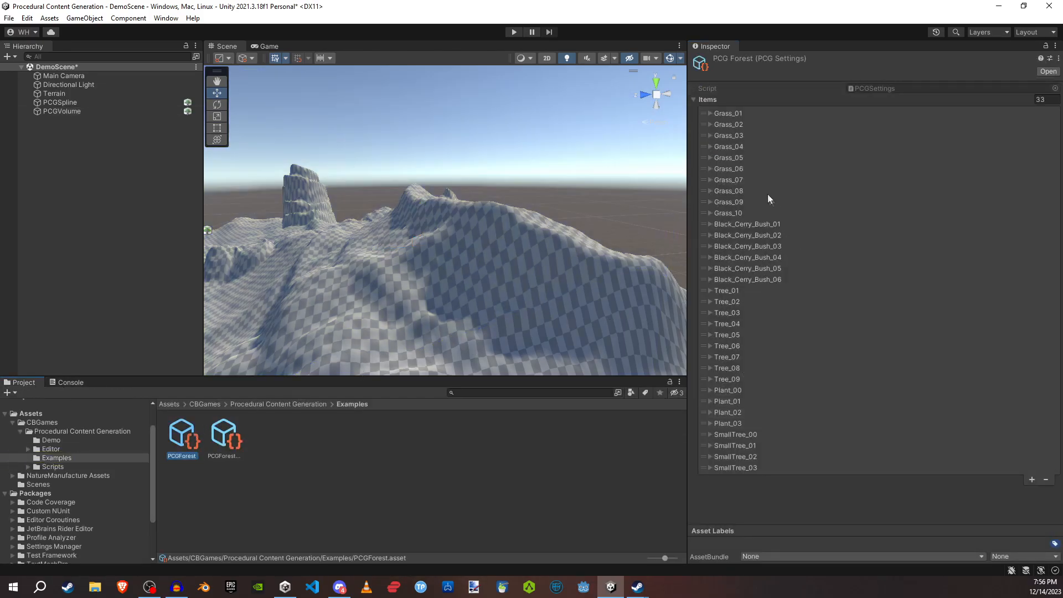
Step: Expand the Grass_01 item and inspect its settings and a preview of its prefab, prefab_grass_01_1
click(709, 113)
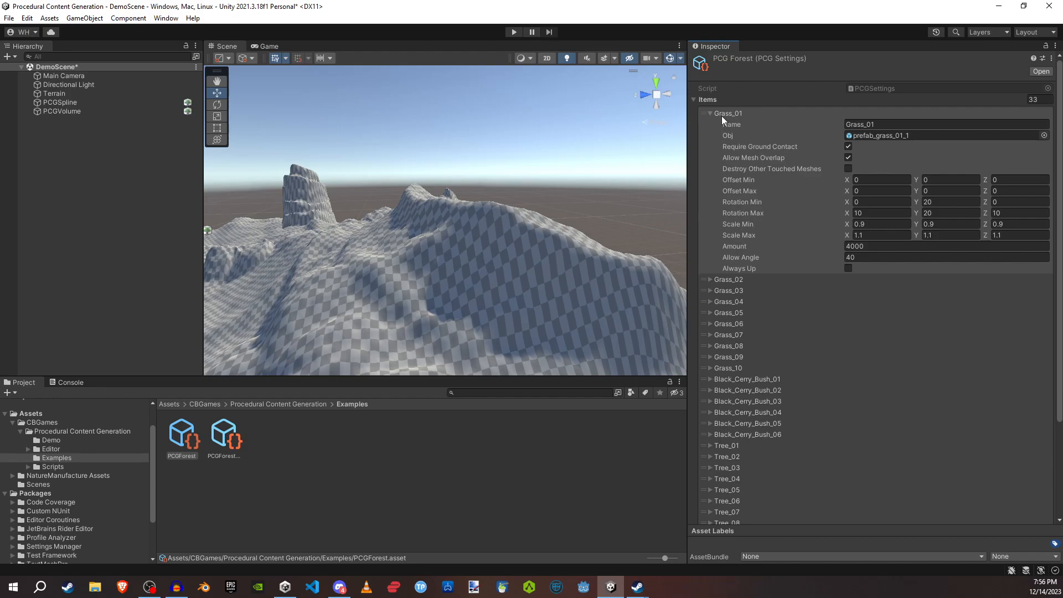
click(905, 138)
click(368, 445)
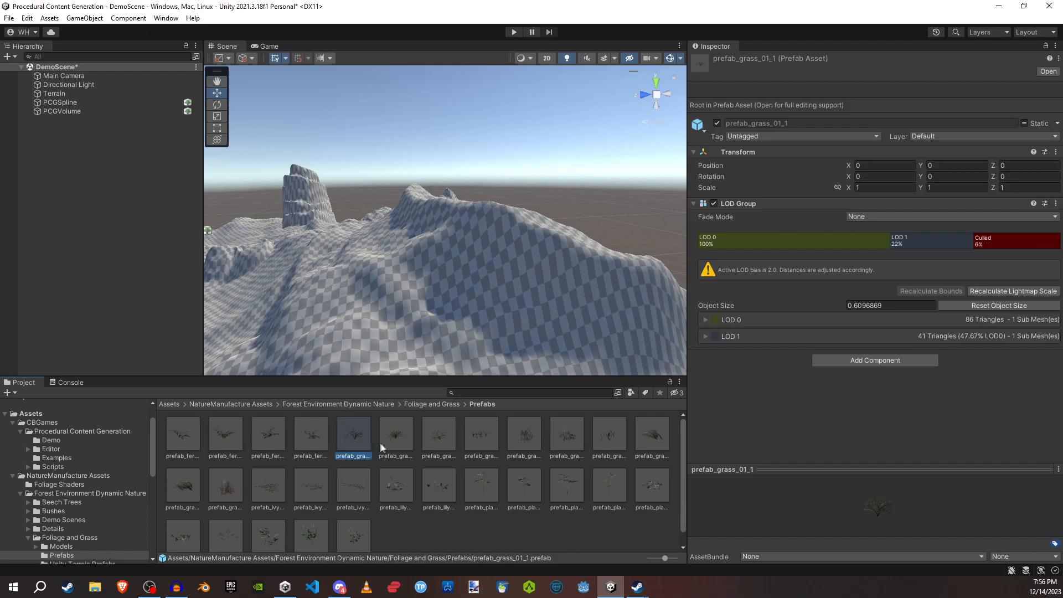
drag(860, 512, 852, 489)
Step: Return to the PCGForest settings through PCGVolume and collapse the Grass_01 item
click(62, 110)
click(895, 165)
click(182, 438)
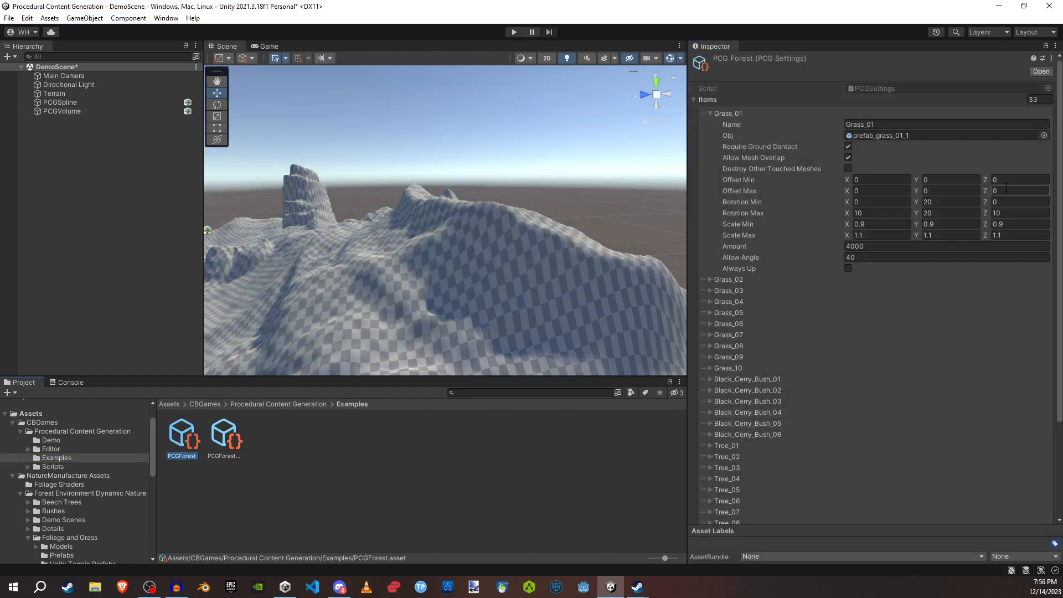
click(713, 113)
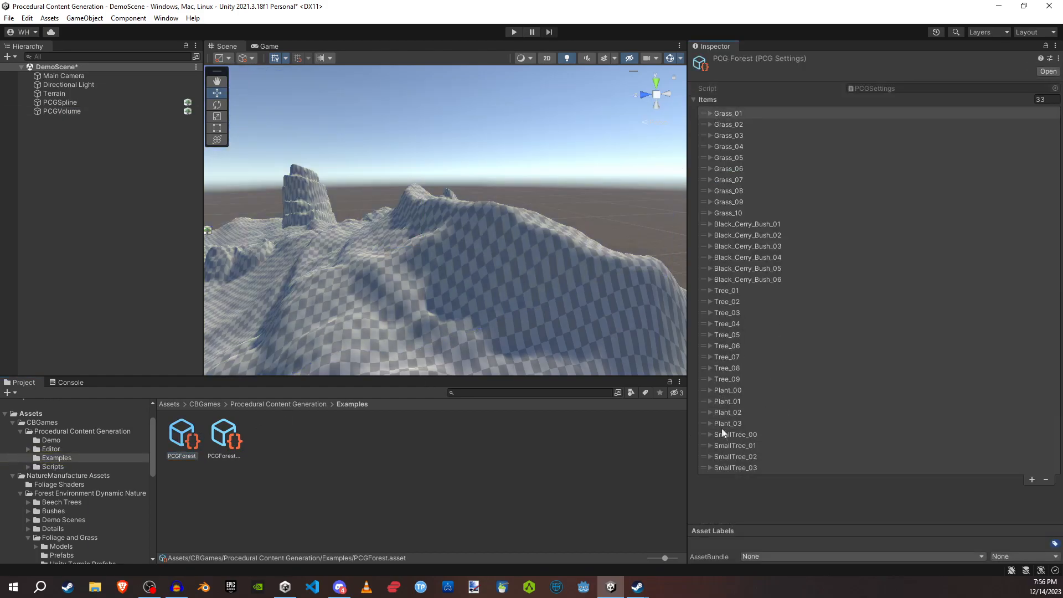
Step: Expand the Tree_09 item, review its placement settings, and locate its beech tree prefab in the project
click(710, 380)
click(904, 402)
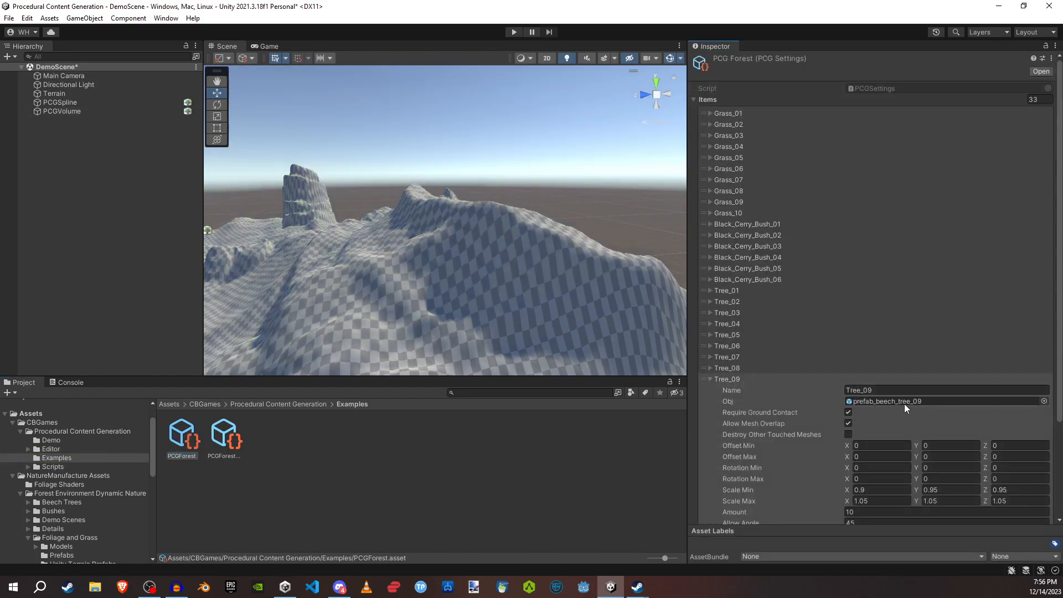
scroll(845, 363, down, 3)
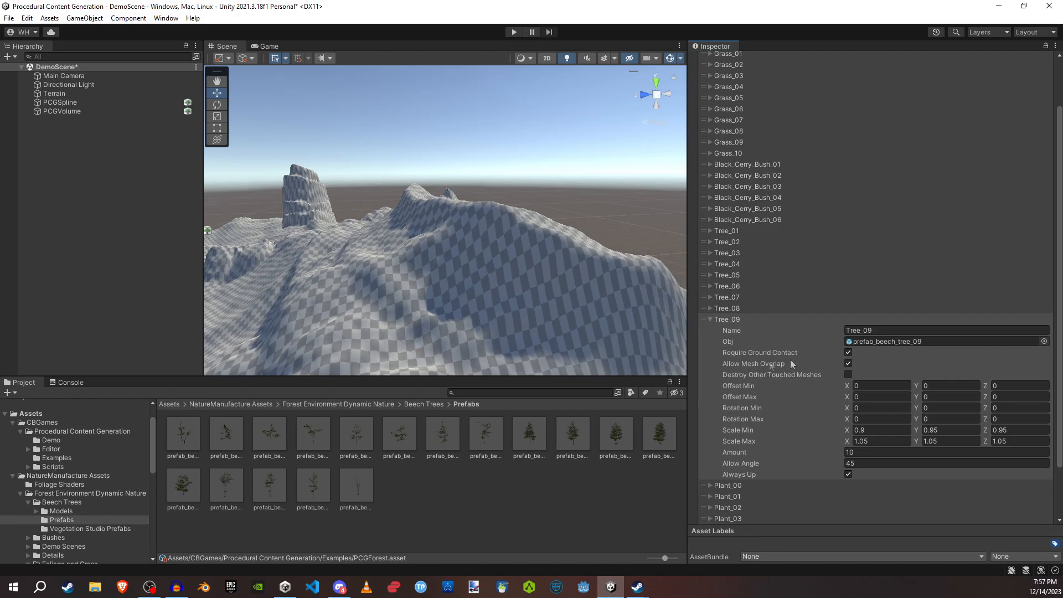
click(897, 341)
click(357, 487)
Step: Try generating objects from PCGVolume with Debug still enabled, and clear the output
click(66, 111)
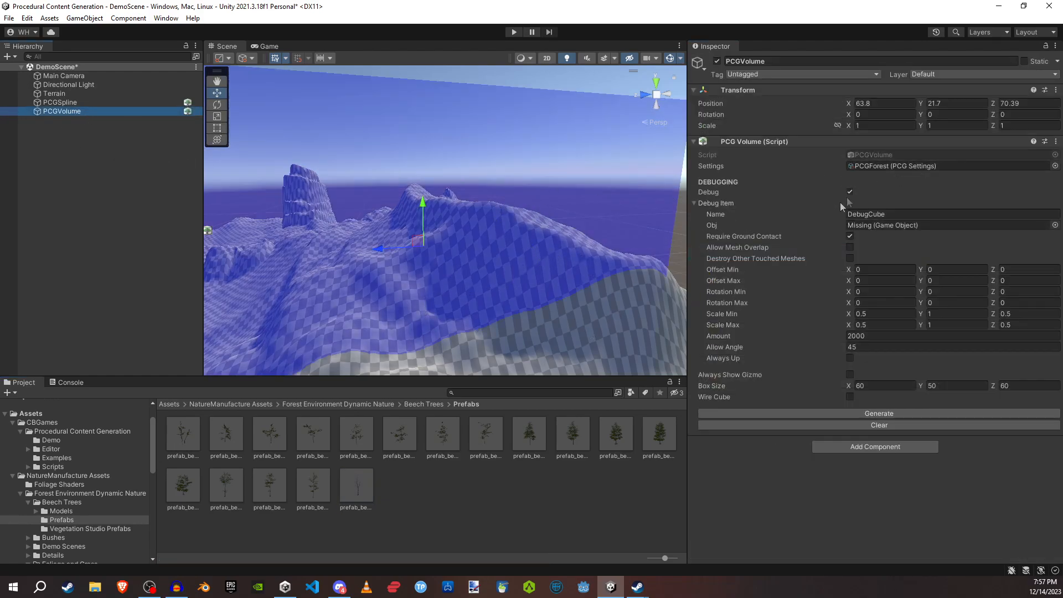
click(902, 413)
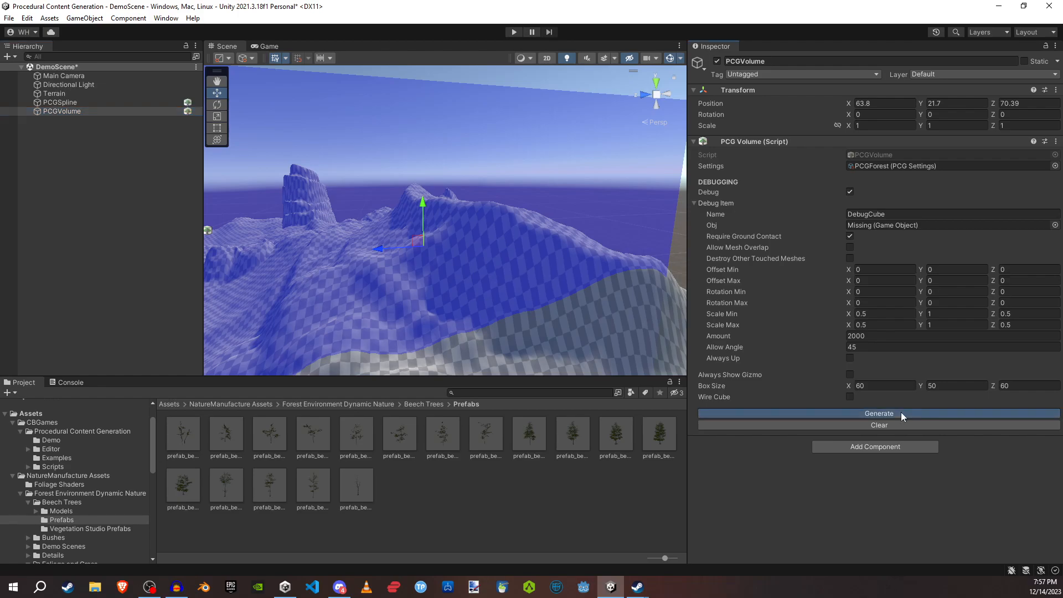
click(868, 425)
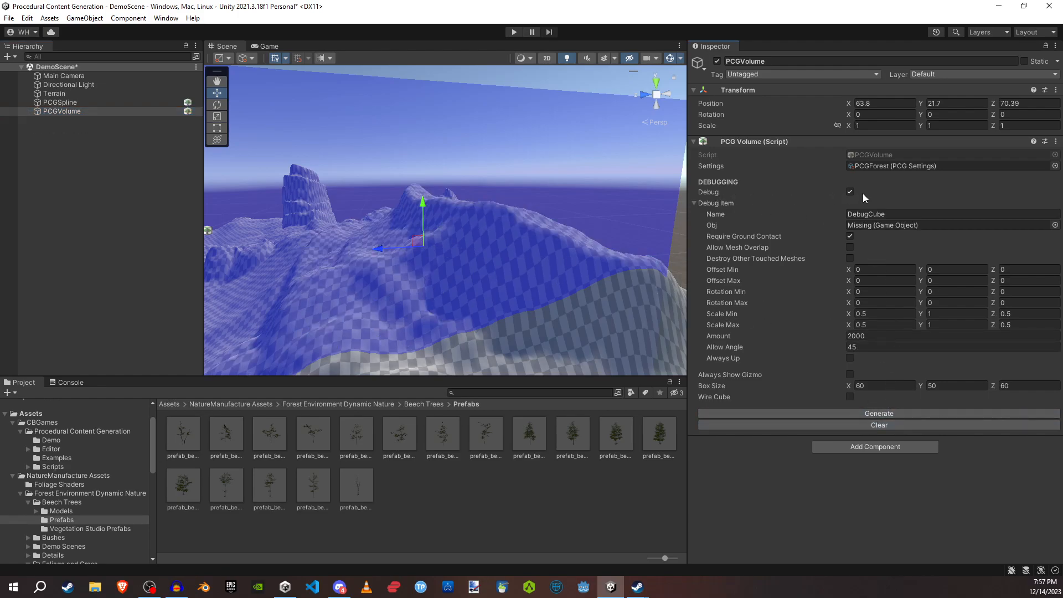
Step: Disable Debug on PCGVolume and generate the PCGForest objects inside the volume
click(848, 190)
click(694, 204)
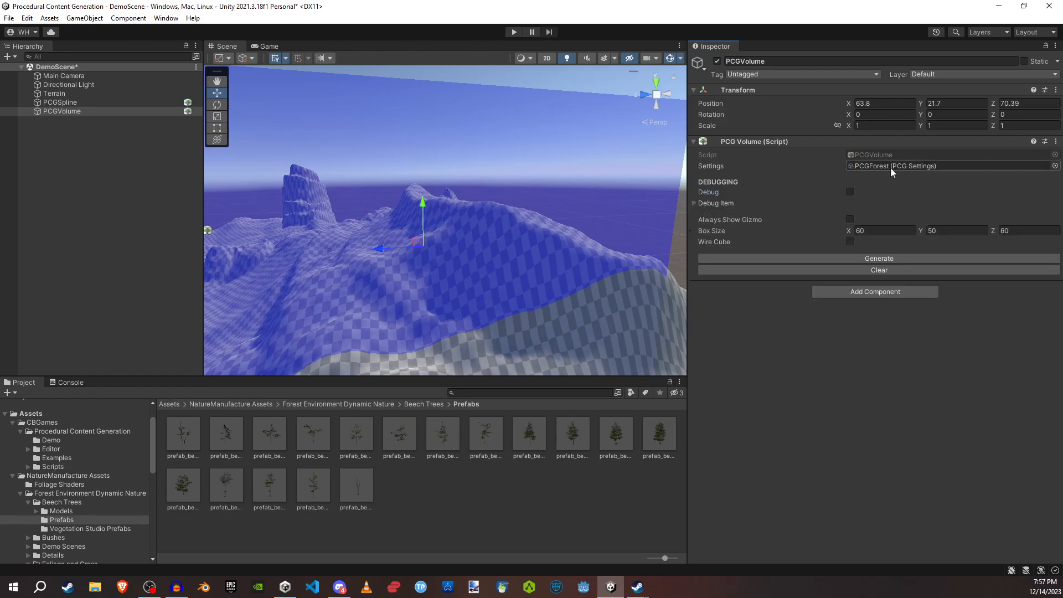
click(852, 257)
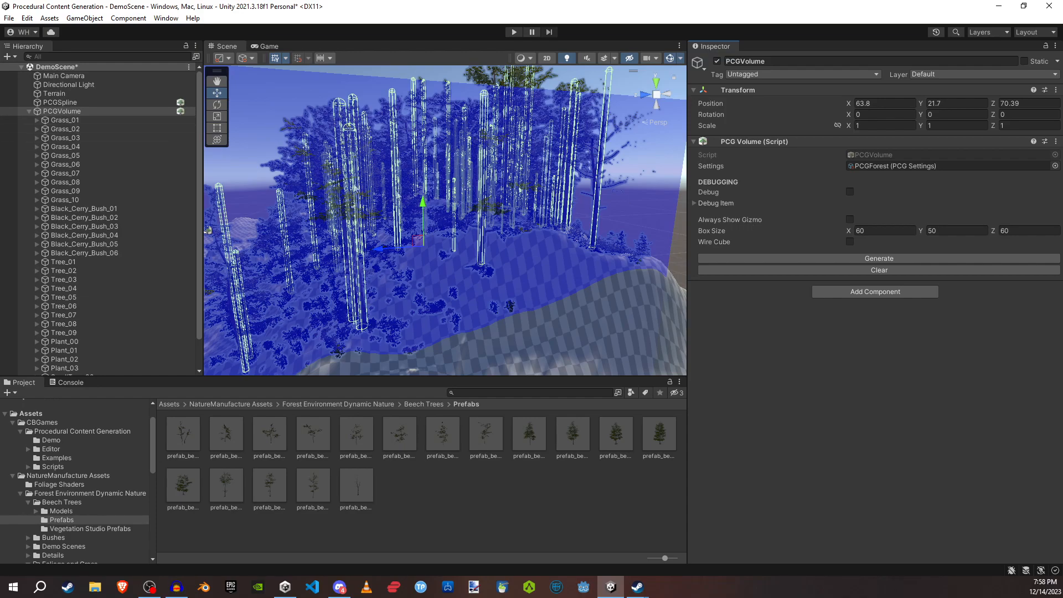
Step: Open the PCGForest settings and check Tree_09's amount against the trees generated on the terrain
double_click(882, 166)
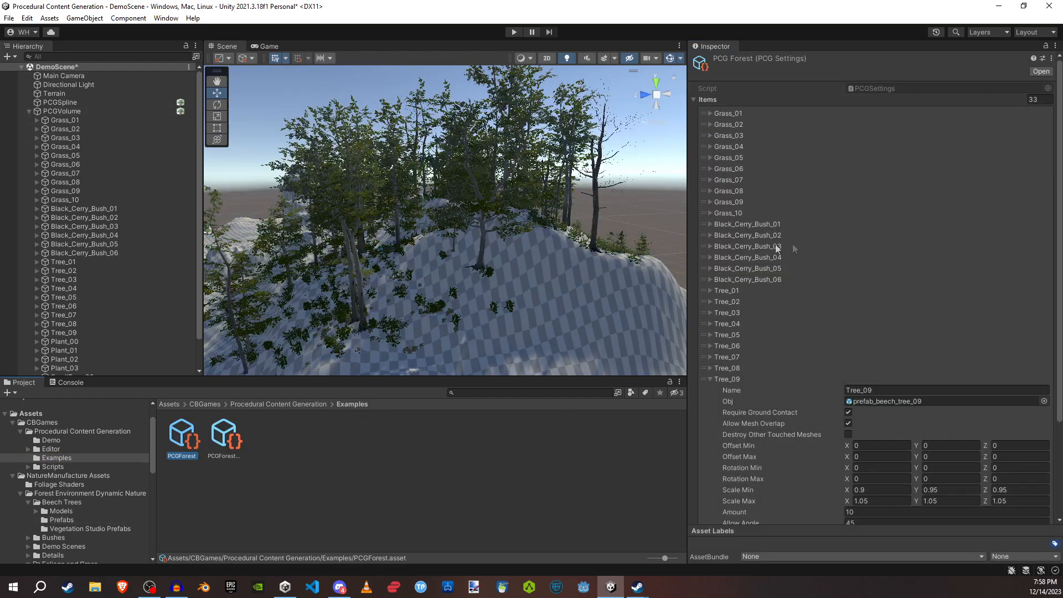
scroll(851, 415, down, 3)
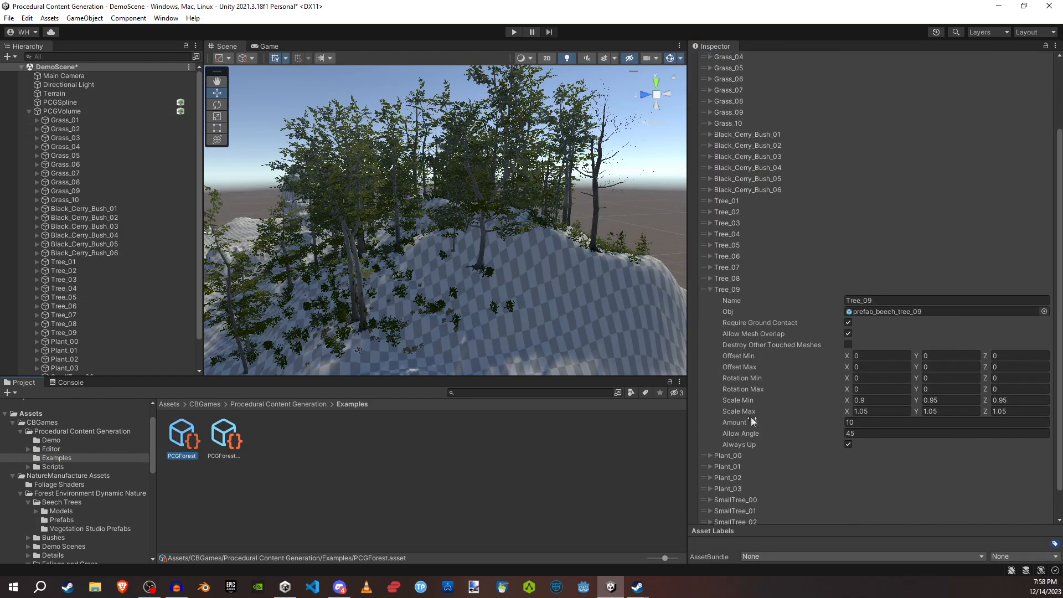
click(864, 421)
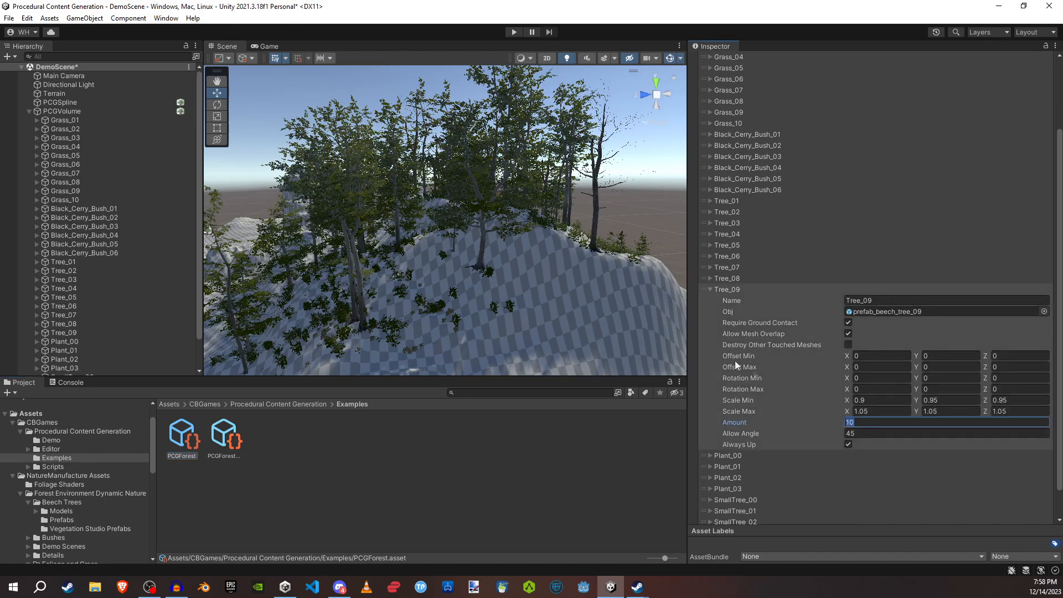
right_drag(487, 266, 394, 276)
click(709, 289)
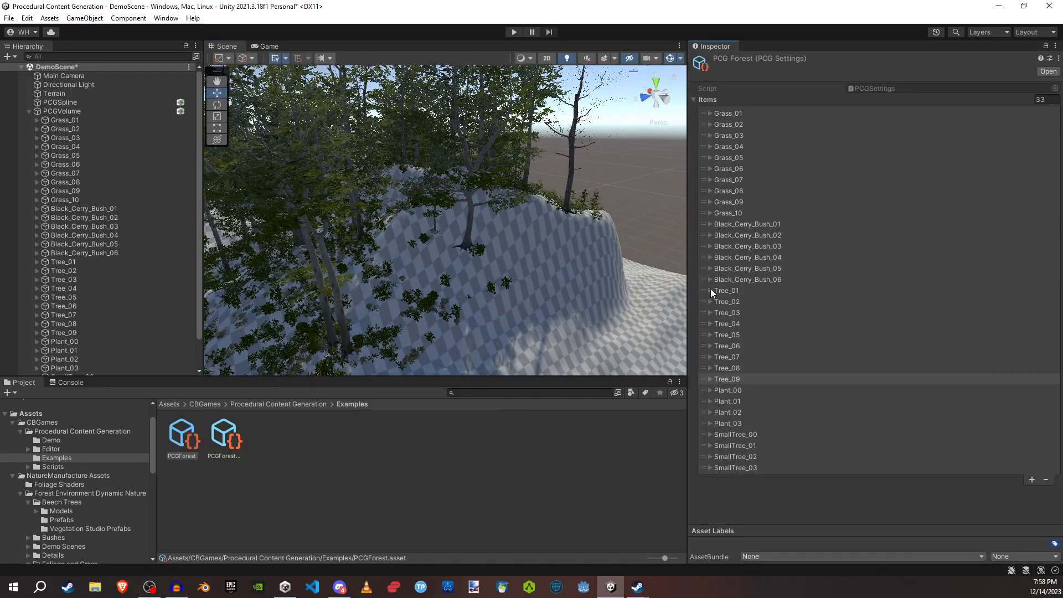
Step: Expand Black_Cerry_Bush_06 to check its amount, and collapse it again
click(710, 280)
click(862, 412)
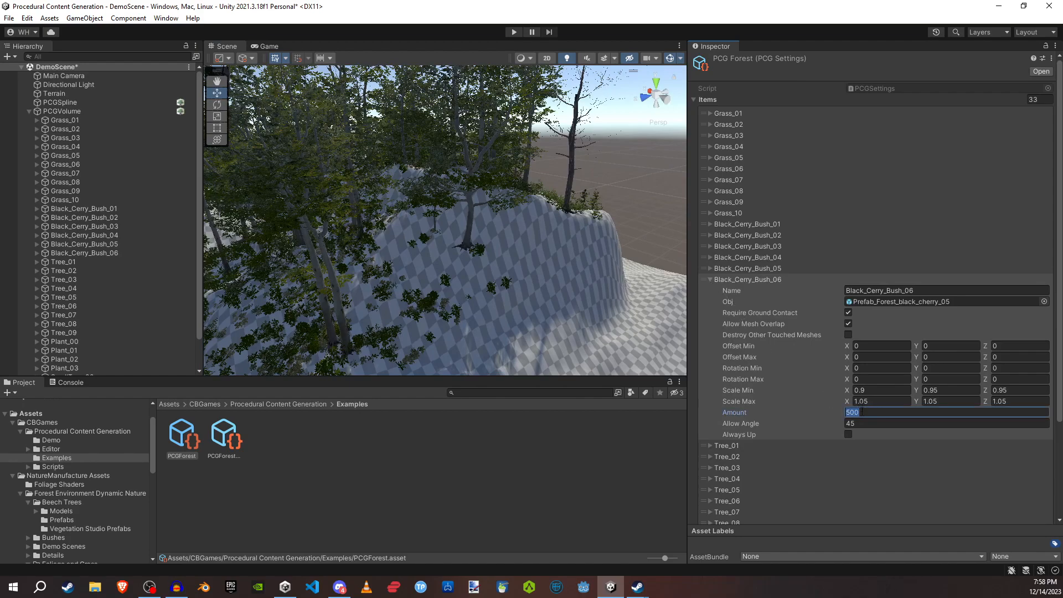
click(707, 281)
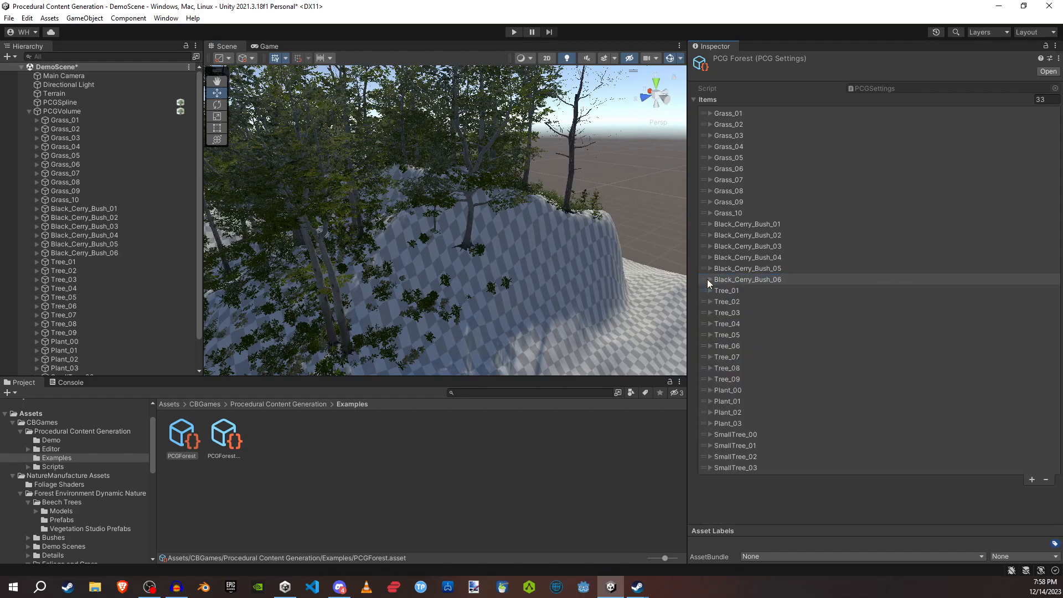
Step: Review the settings of the Grass_10 and Grass_07 items one after the other, collapsing each when done
click(709, 213)
click(878, 346)
click(709, 213)
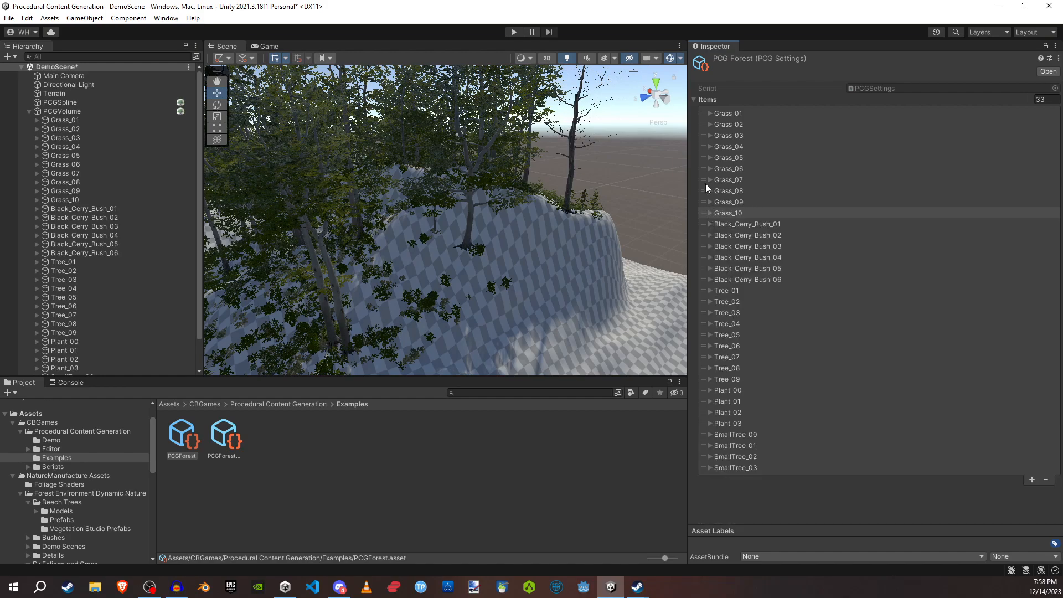
click(710, 180)
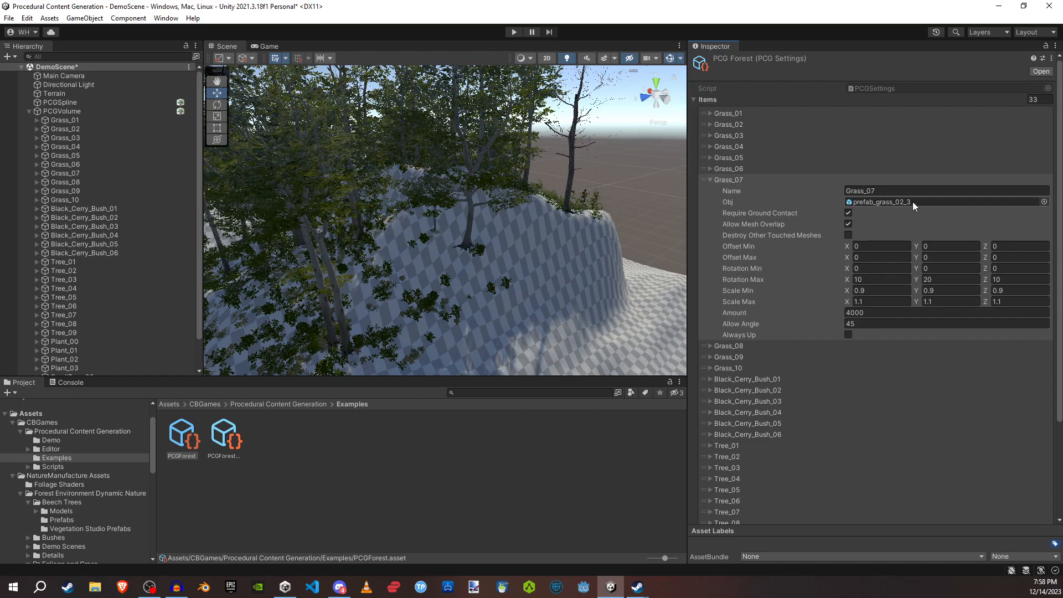
click(711, 180)
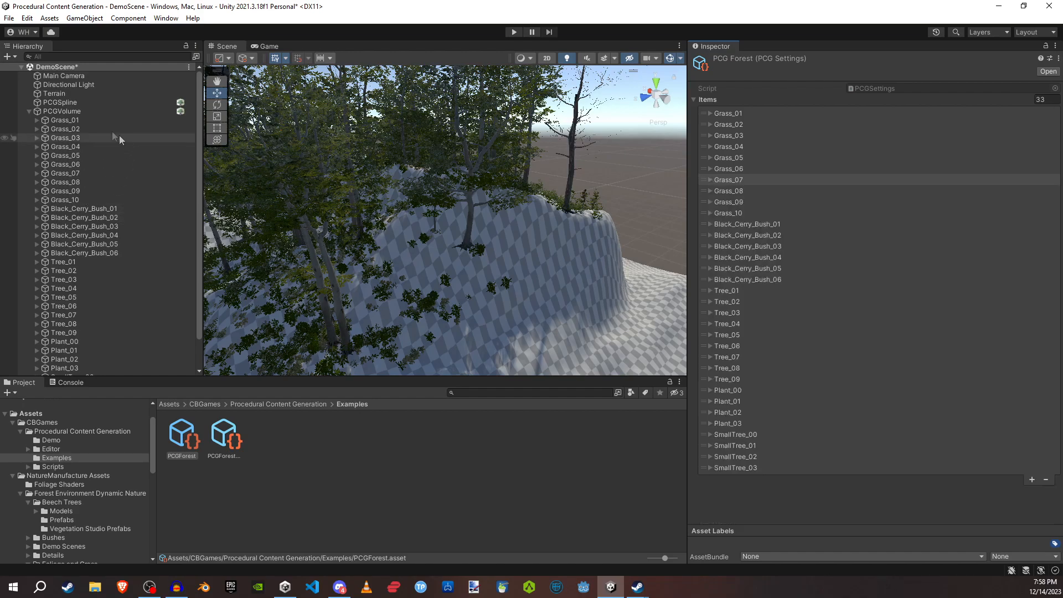
Step: Clear the generated forest from PCGVolume and save the scene
click(100, 111)
right_drag(530, 294, 454, 249)
click(865, 271)
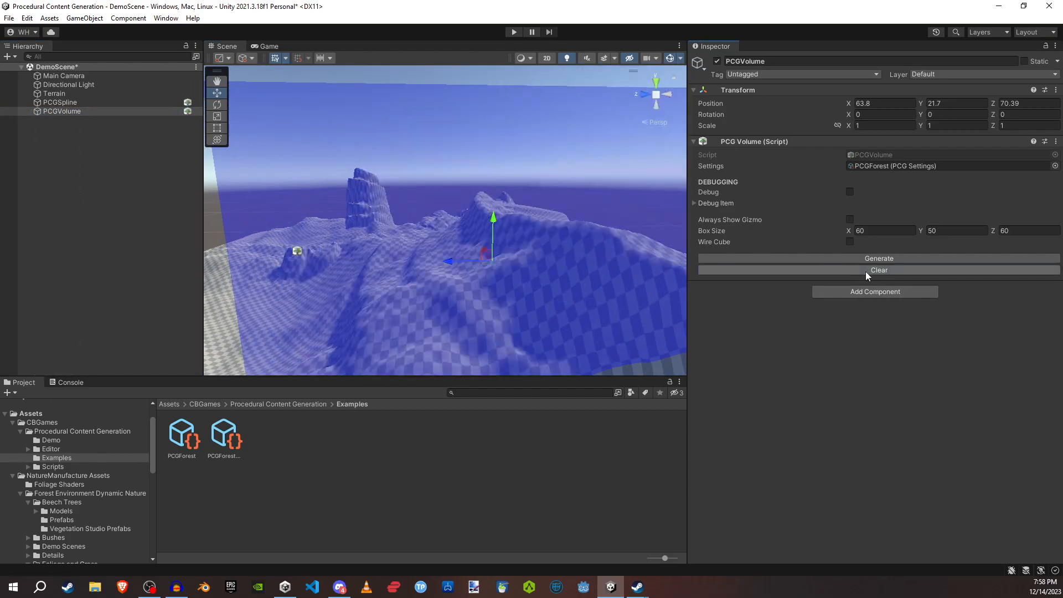
click(116, 246)
key(ctrl+s)
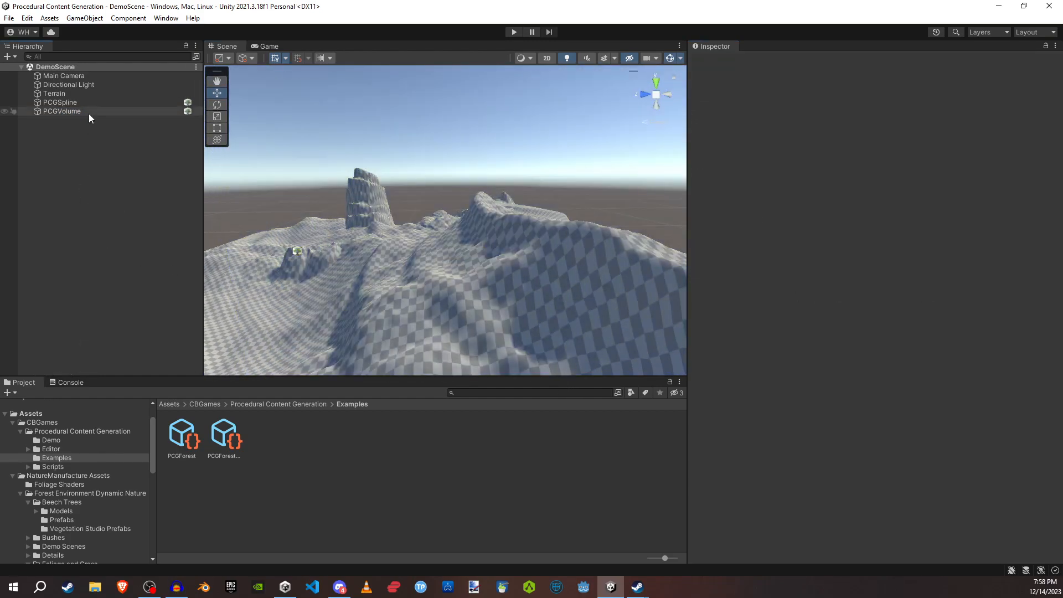
Step: Select PCGSpline and examine its path over the terrain and its debug item settings
click(89, 113)
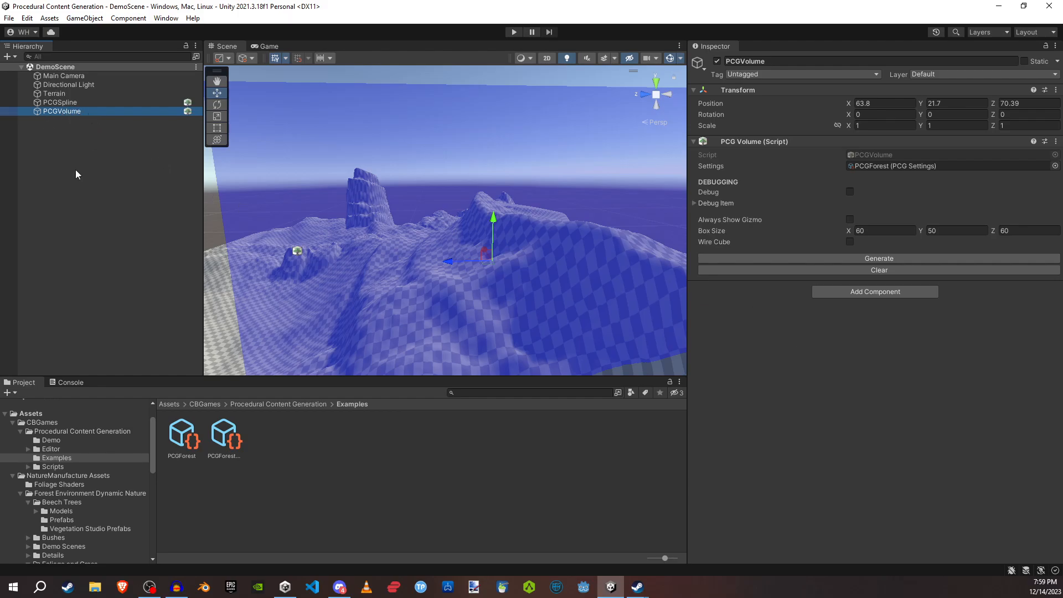
click(84, 103)
alt+drag(333, 273, 489, 289)
key(a)
right_drag(489, 290, 736, 367)
key(a)
click(693, 247)
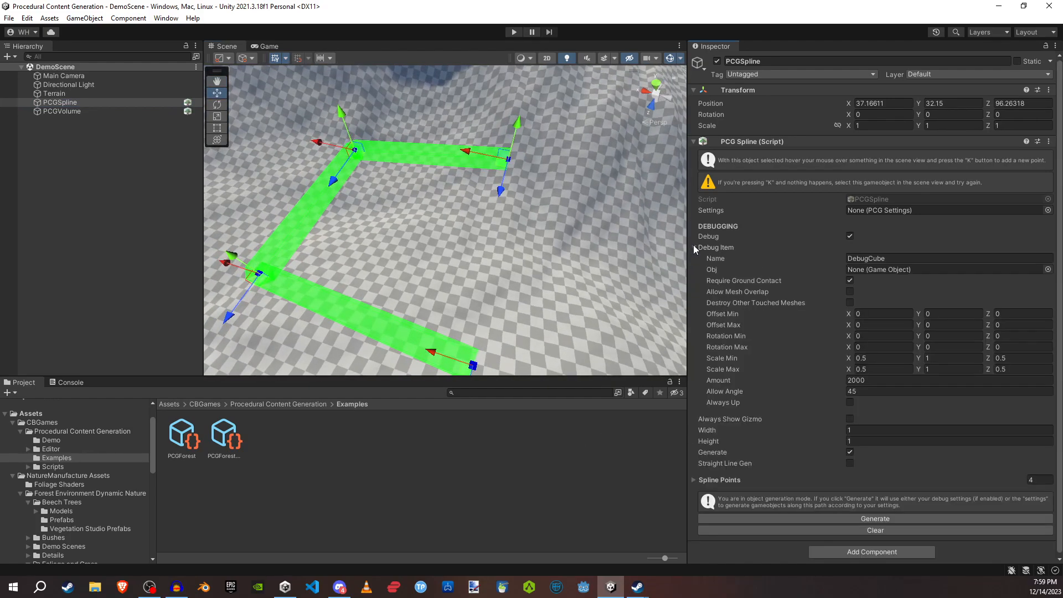
click(694, 247)
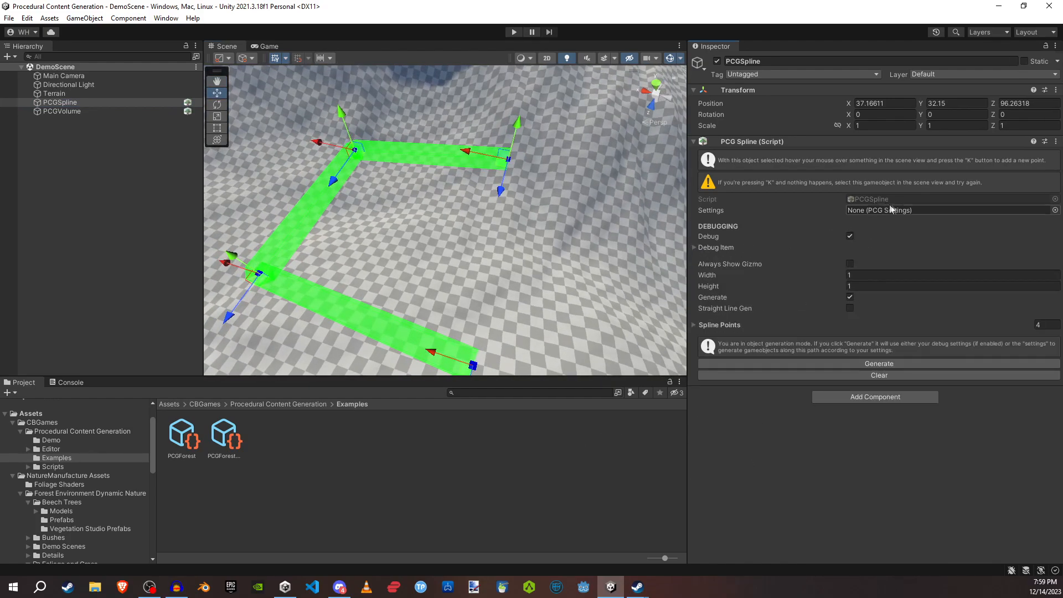
Step: Assign PCGForest as the PCGSpline's settings and disable its Debug option
click(1054, 210)
double_click(925, 260)
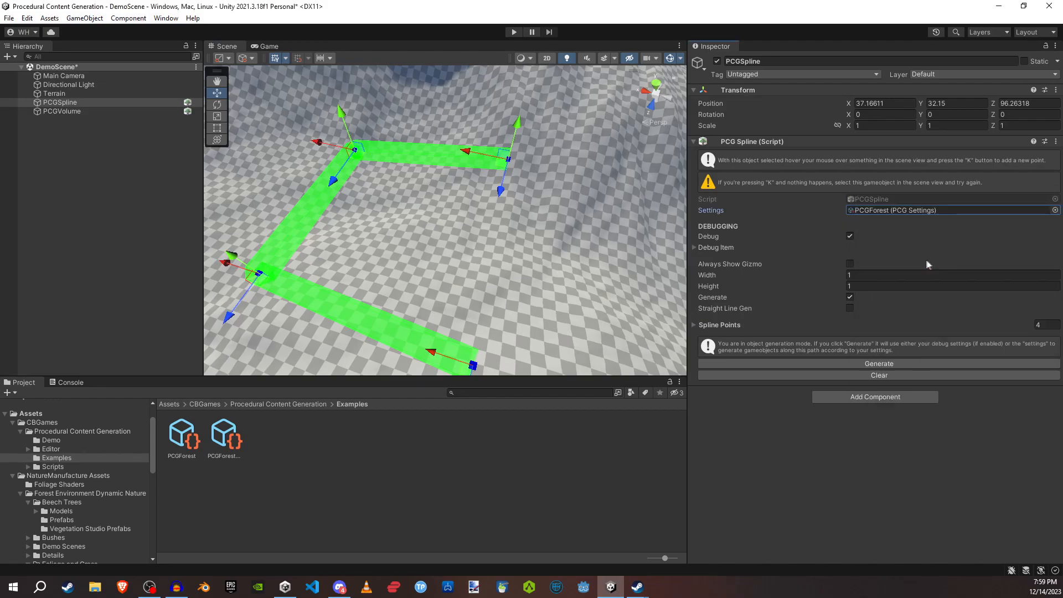
click(850, 236)
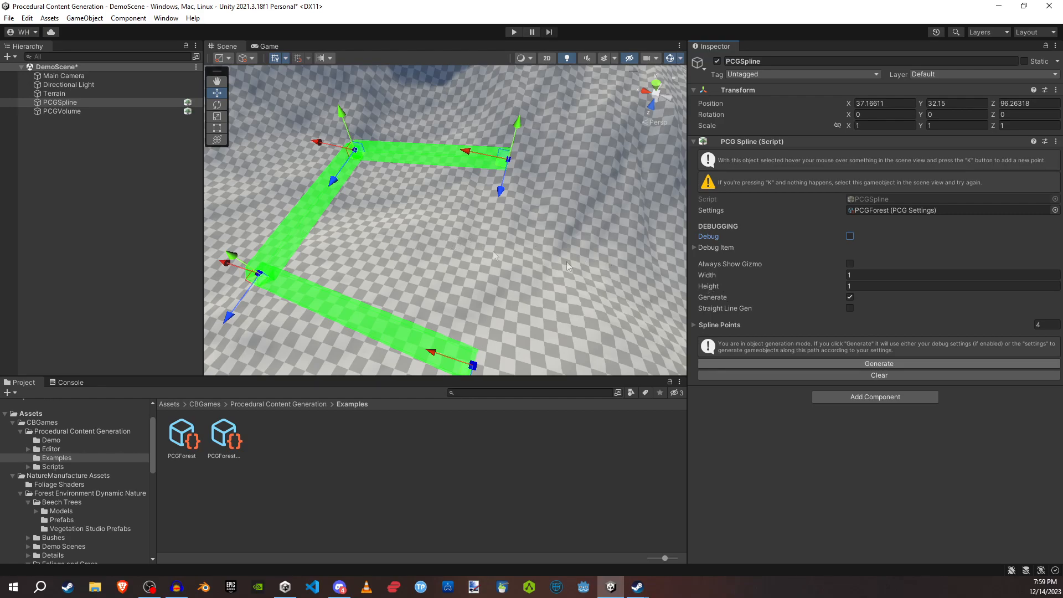
Step: Generate the PCGForest objects along the spline path and inspect them up close
click(879, 363)
alt+drag(421, 291, 111, 145)
click(28, 103)
right_drag(310, 210, 535, 276)
key(w)
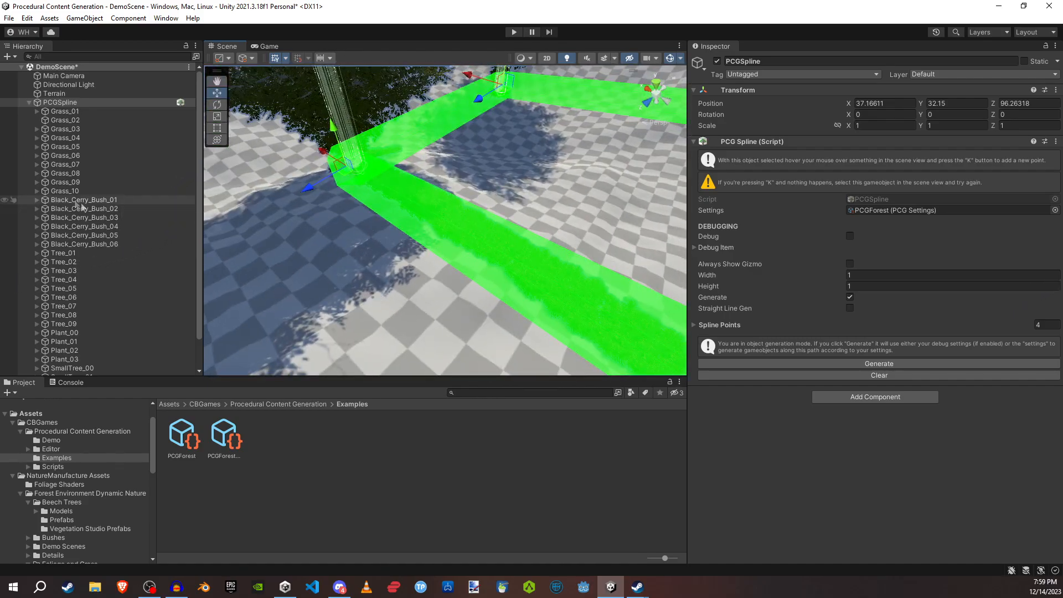
Step: Select Terrain to view the generated objects without the spline gizmo, and reselect PCGSpline
click(55, 93)
right_drag(380, 263, 87, 97)
click(70, 96)
click(68, 101)
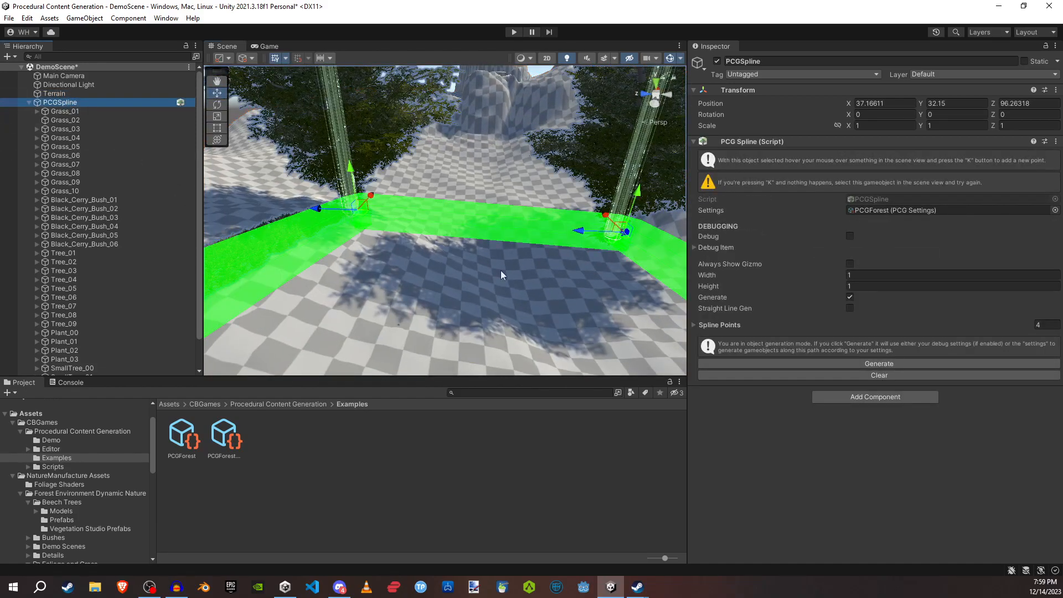
Step: Clear the objects generated by PCGSpline and expand its Spline Points list to examine Element 1
click(879, 375)
right_drag(487, 310, 561, 273)
click(695, 325)
click(748, 350)
mouse_move(712, 355)
mouse_down()
mouse_move(706, 341)
mouse_move(710, 353)
mouse_up()
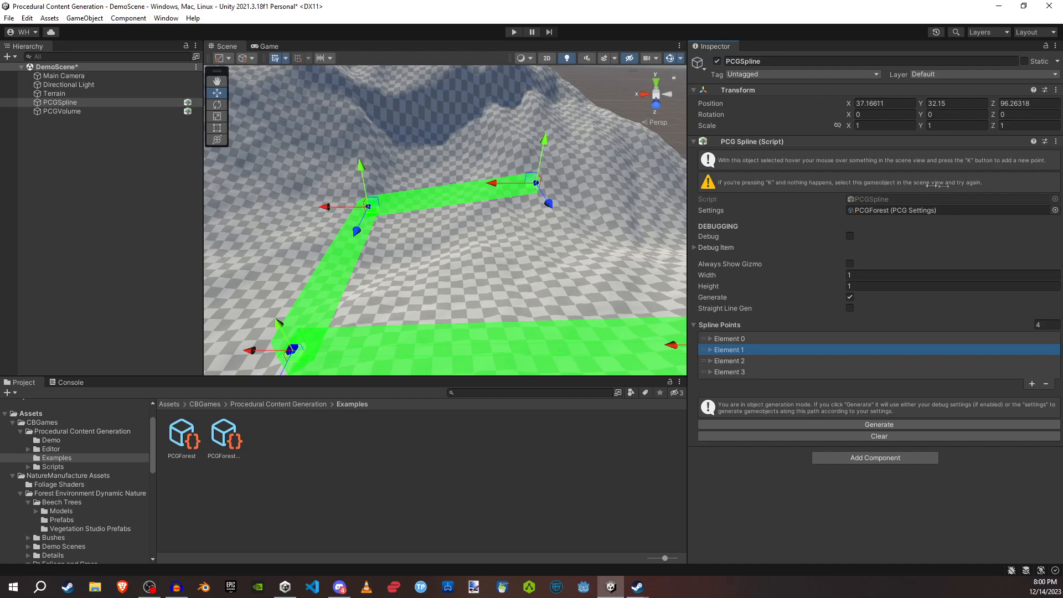
Step: Focus on PCGSpline, try adding two more spline points on the terrain, and undo both
double_click(77, 103)
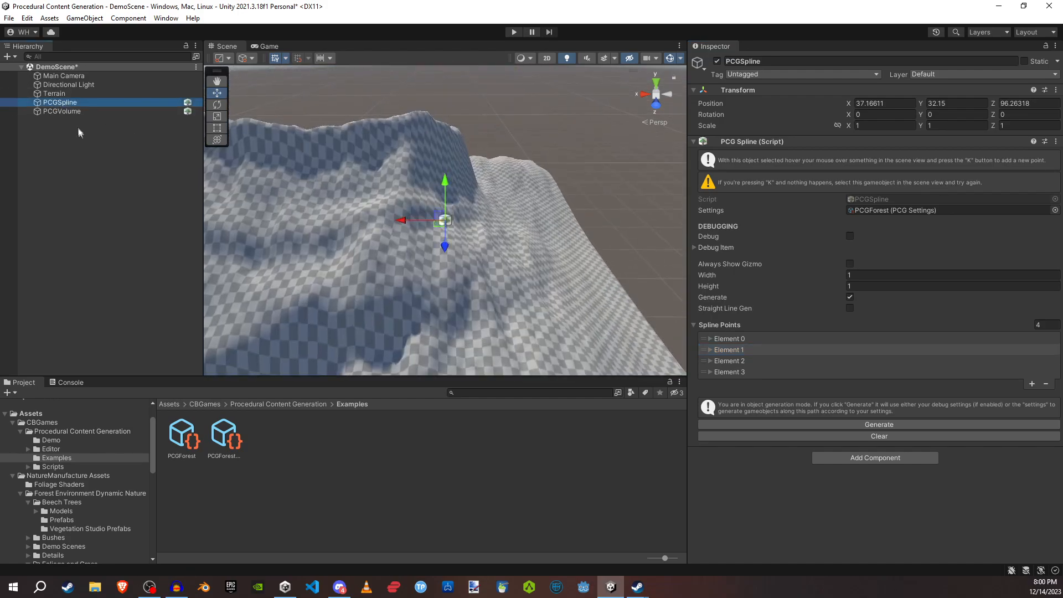
click(437, 223)
right_drag(437, 223, 183, 388)
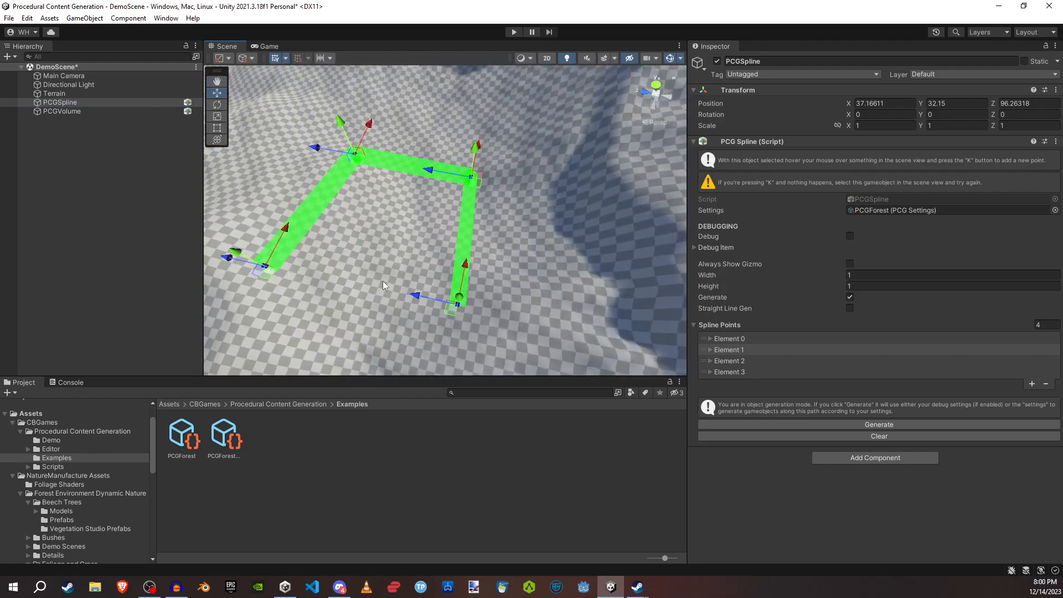
key(k)
key(k)
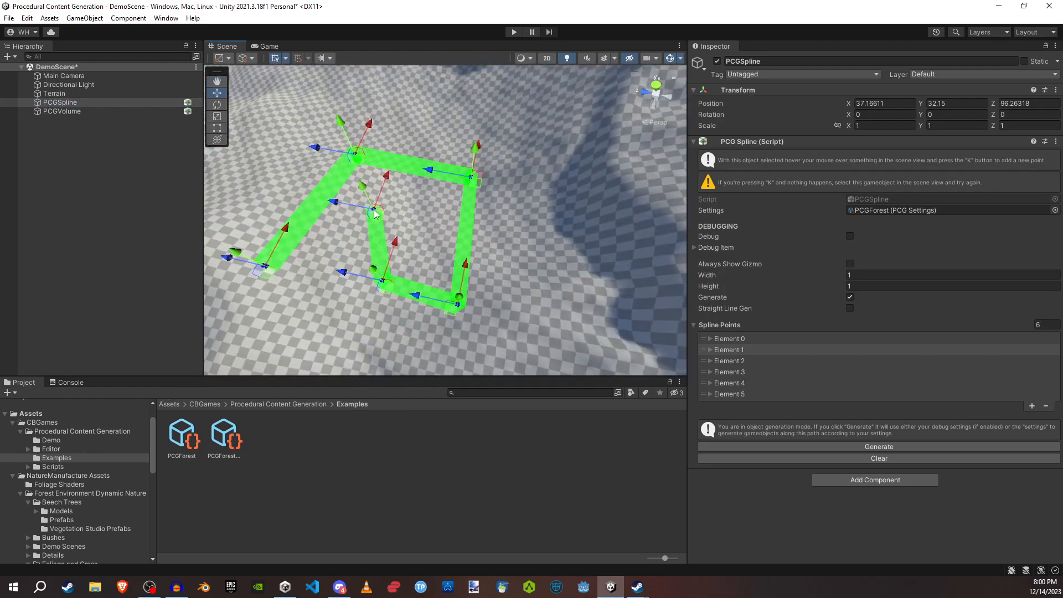
key(ctrl+z)
key(ctrl+z)
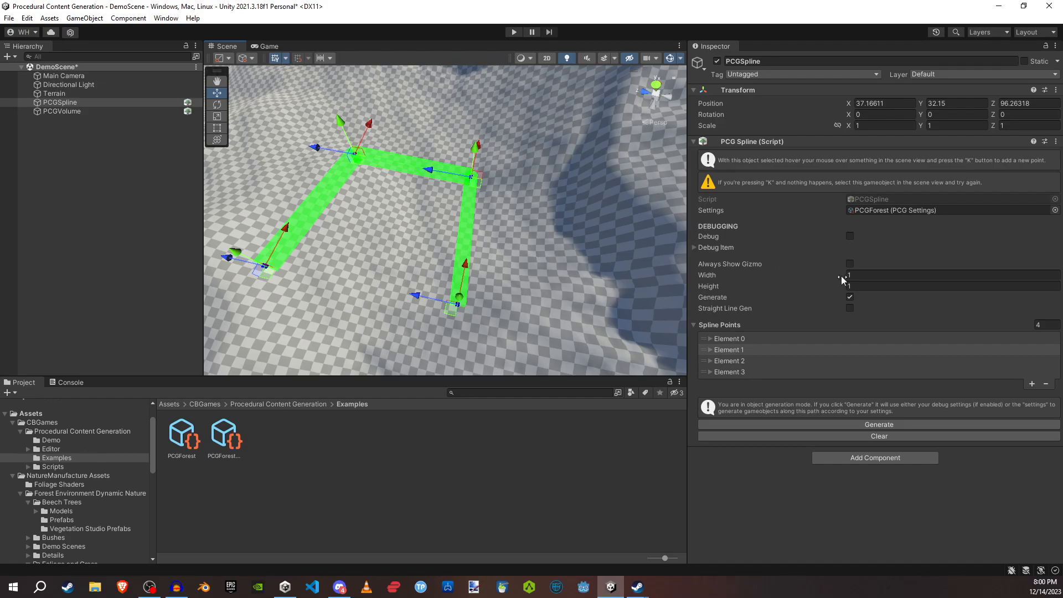
Step: Try out a different spline width, and set PCGSpline's Width and Height to 1
drag(841, 275, 929, 288)
click(868, 274)
text(1)
click(860, 286)
text(1)
Step: Enable Straight Line Gen on PCGSpline and generate the PCGForest objects along its lines
click(850, 308)
click(849, 309)
alt+drag(437, 259, 554, 213)
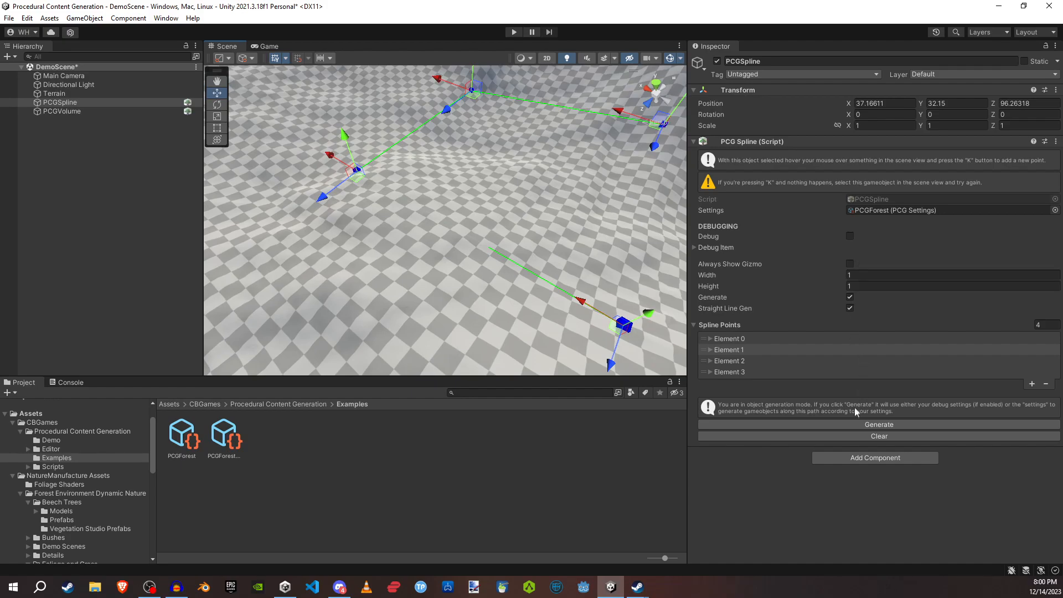
click(854, 423)
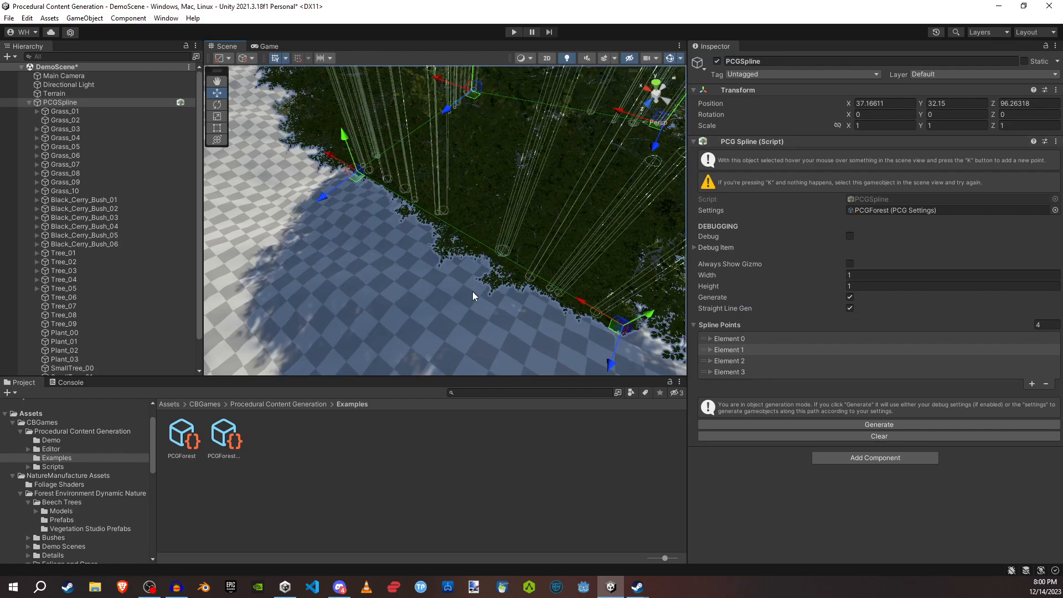
right_drag(458, 266, 457, 261)
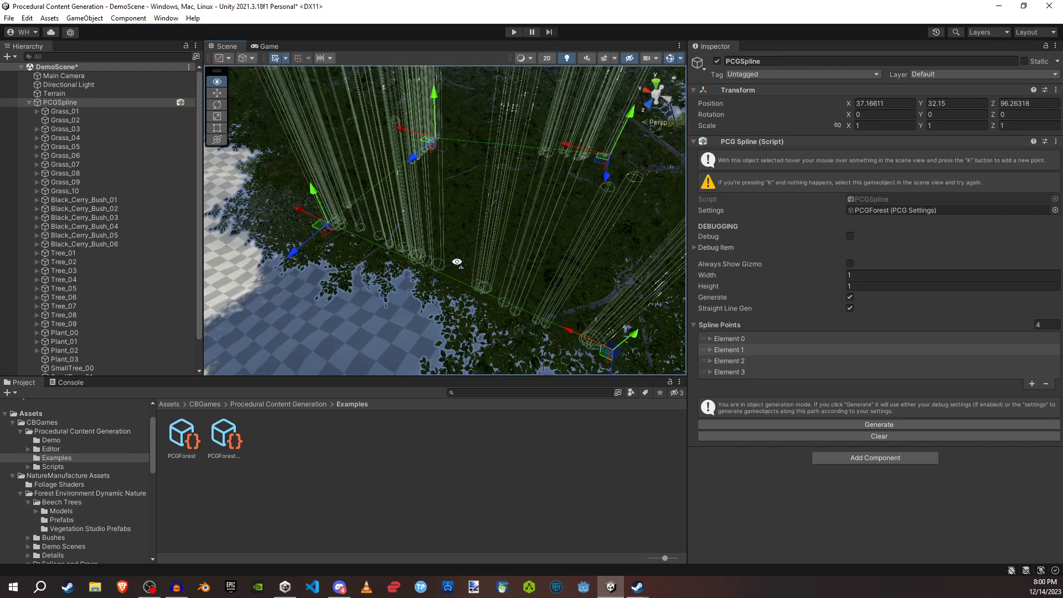
Step: Clear the objects generated along the lines and disable Straight Line Gen on PCGSpline
click(841, 437)
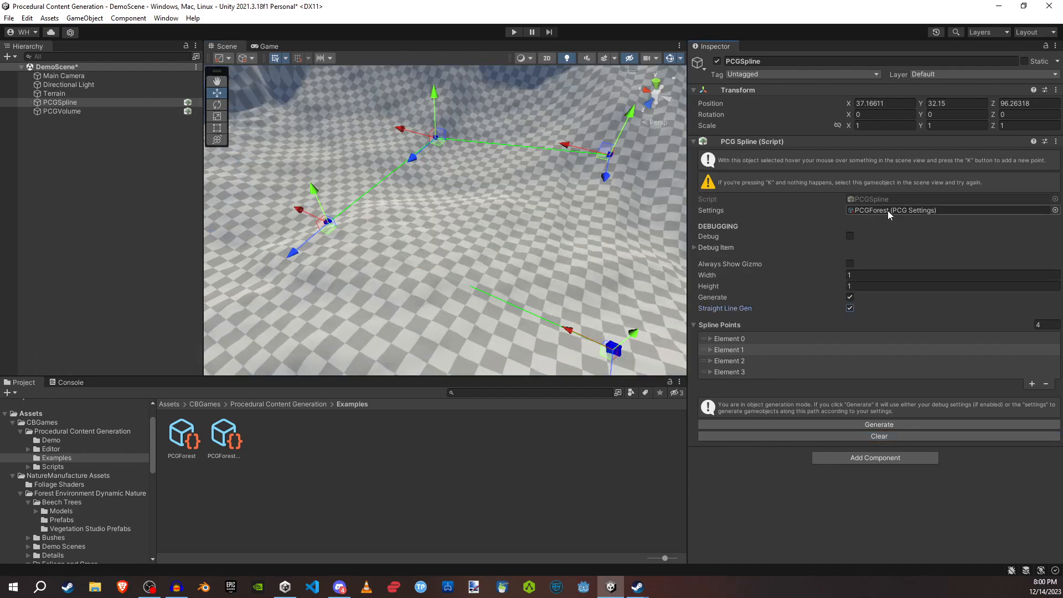
right_drag(604, 287, 629, 264)
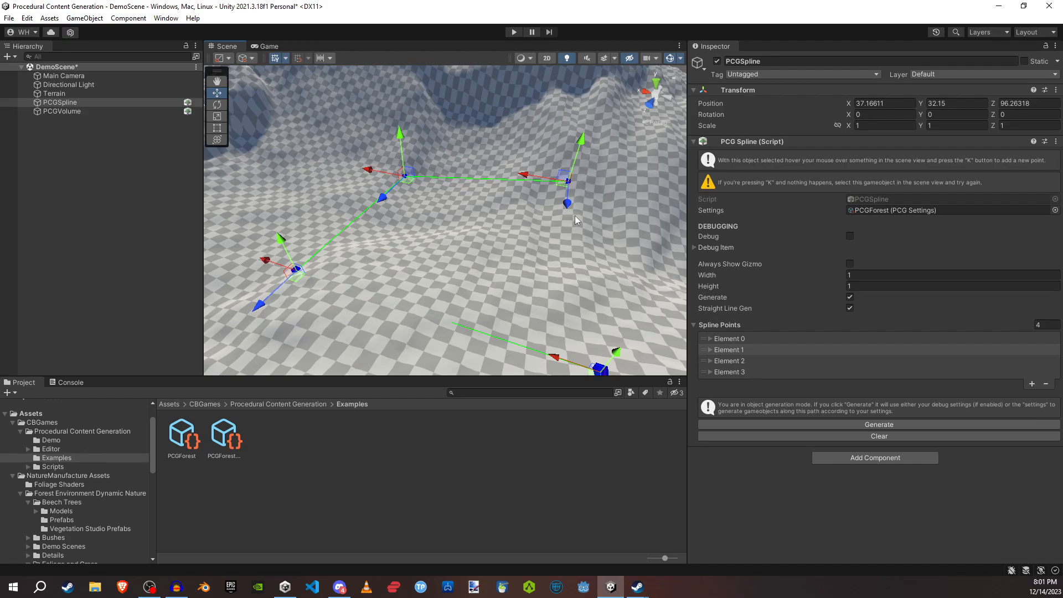
click(693, 325)
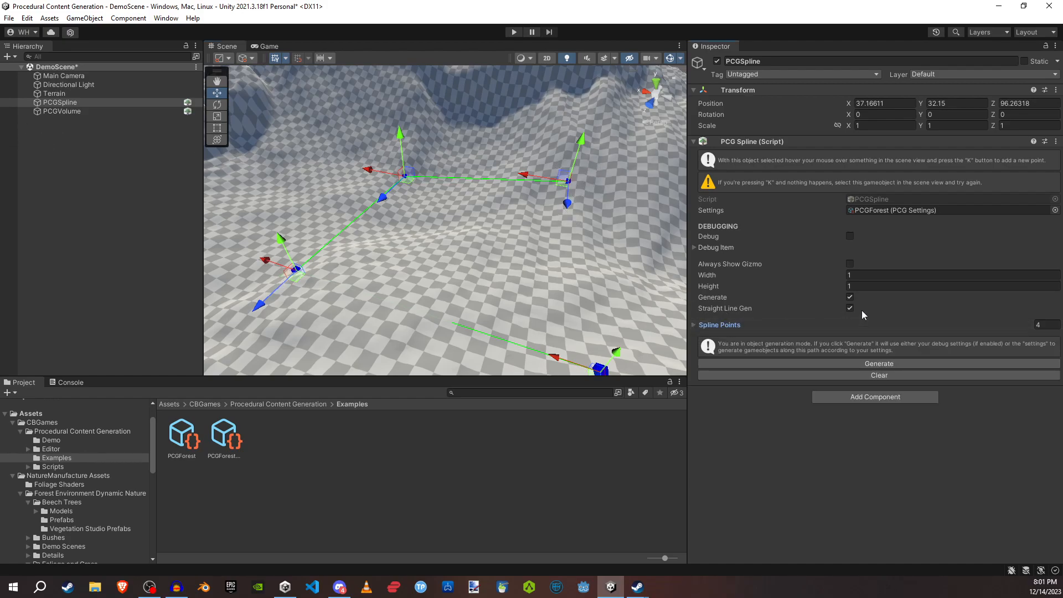
click(850, 308)
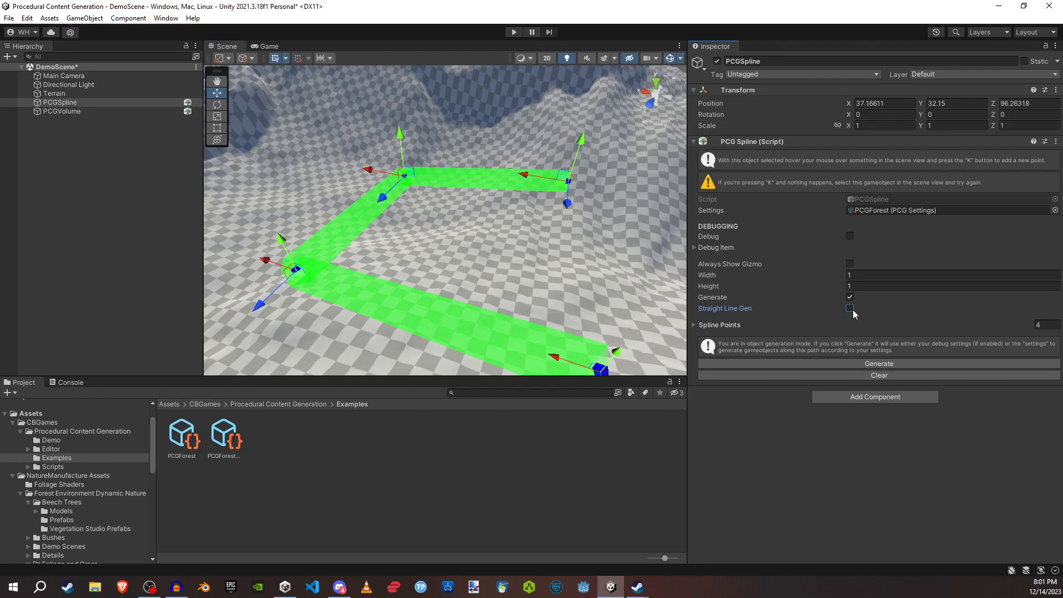
Step: Disable the Generate option on PCGSpline to switch it to object destruction mode
mouse_move(713, 299)
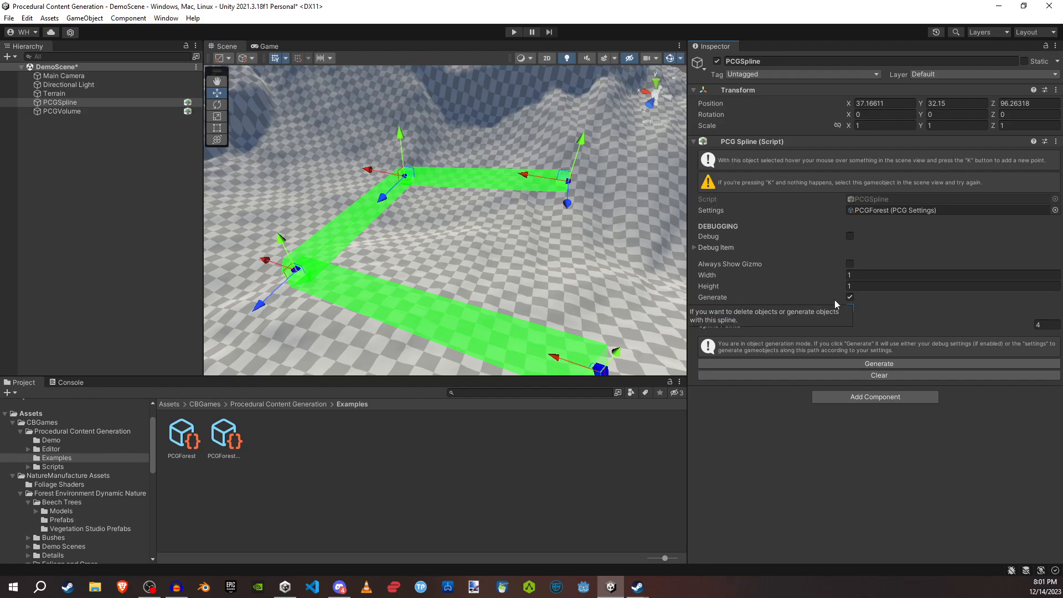
click(850, 297)
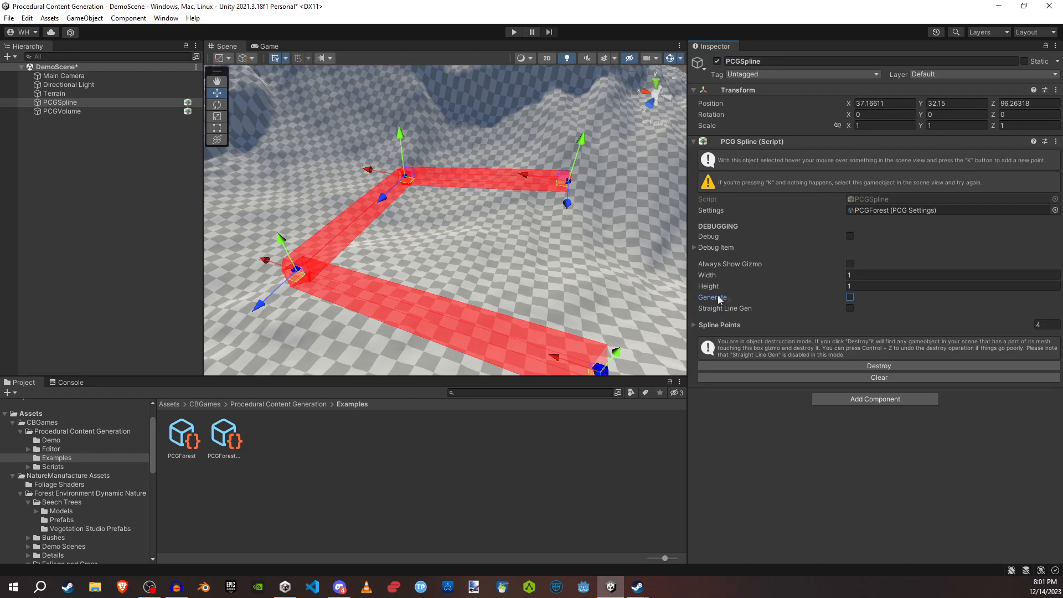
mouse_move(727, 301)
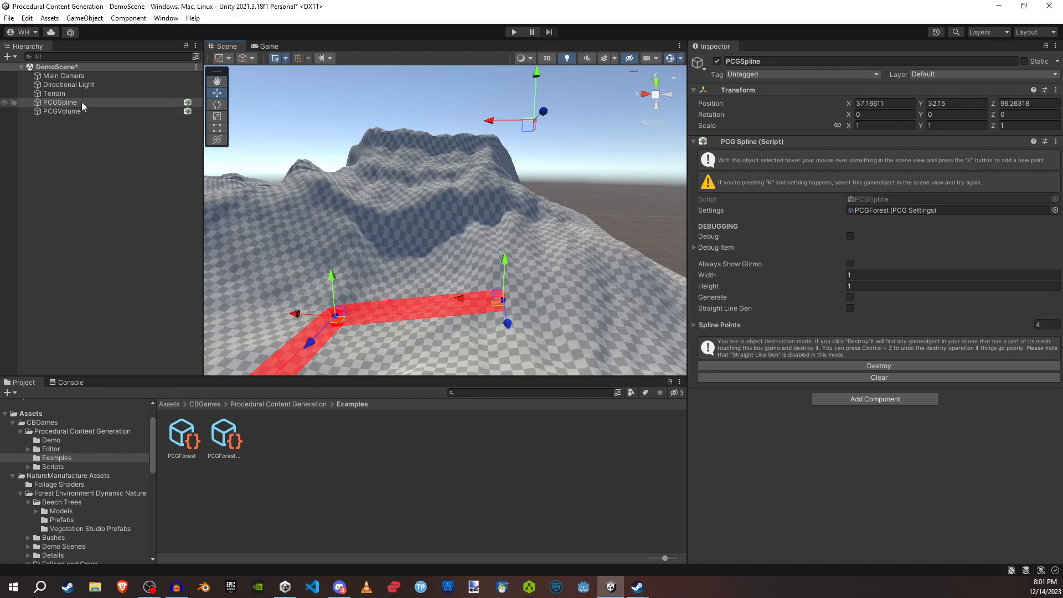
Step: Generate the PCGForest objects within PCGVolume and collapse its list of generated children
click(62, 110)
click(888, 259)
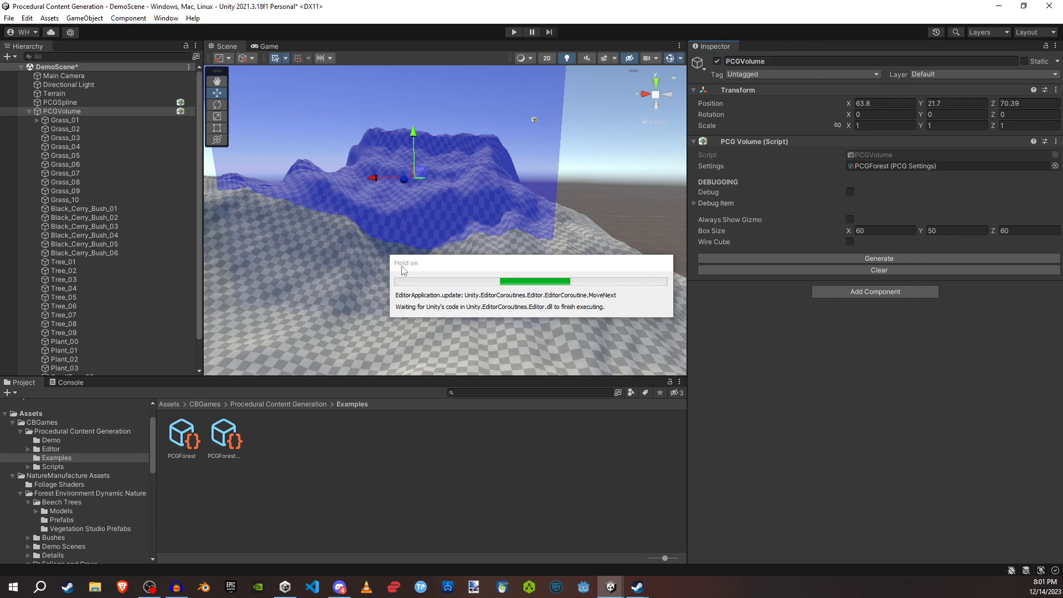
right_drag(405, 271, 413, 315)
click(29, 111)
Step: Create a second PCGSpline object in the scene and move it to about X 54.2, Y 22.48
right_click(74, 135)
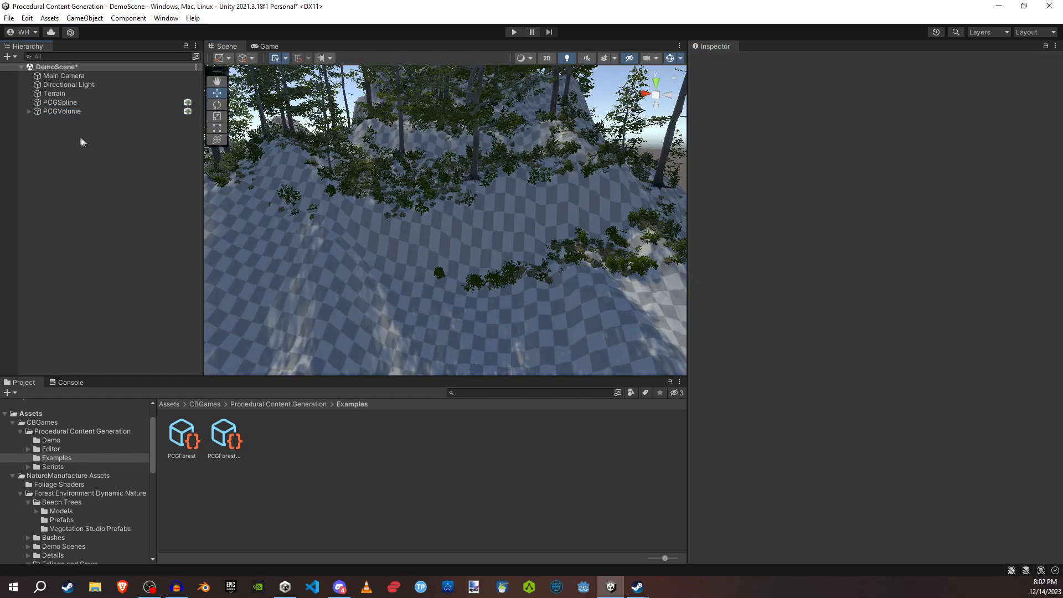
mouse_move(117, 279)
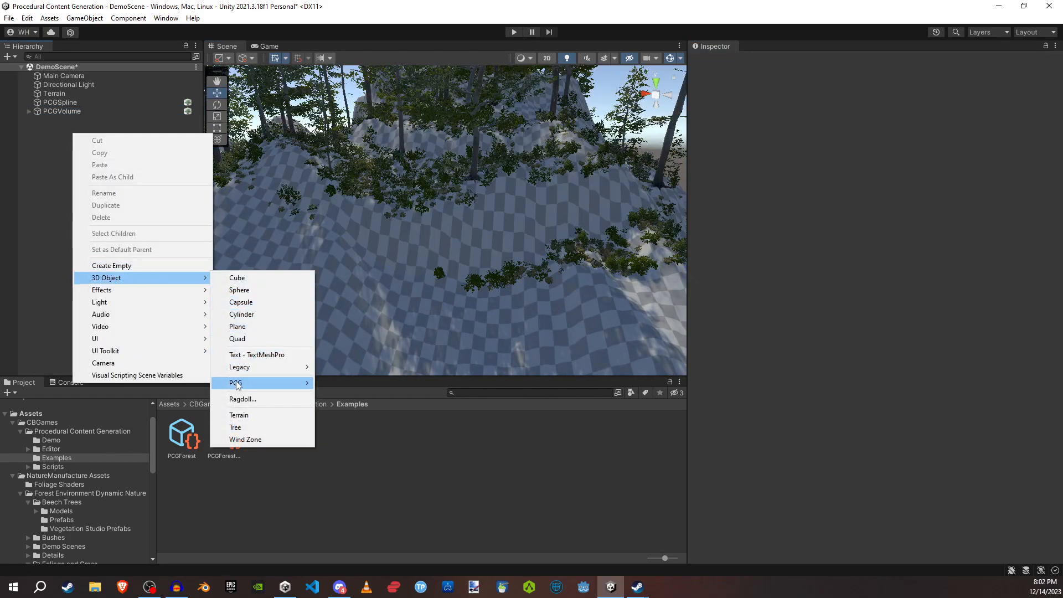
mouse_move(243, 382)
click(340, 395)
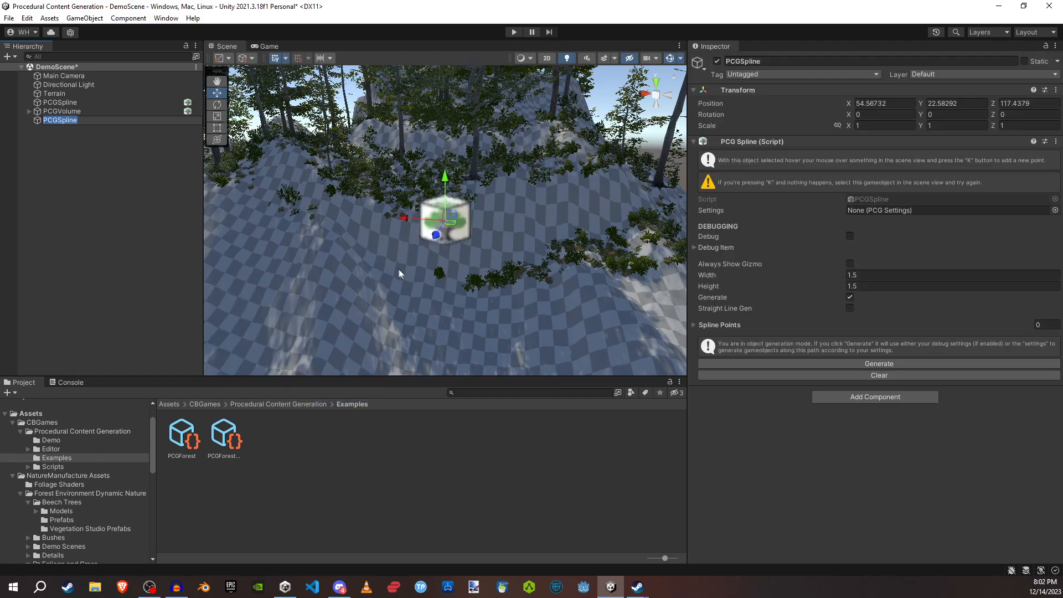
drag(448, 214, 468, 219)
Step: Add five points to the new PCGSpline to lay a winding path up through the generated forest
right_drag(388, 261, 306, 264)
key(d)
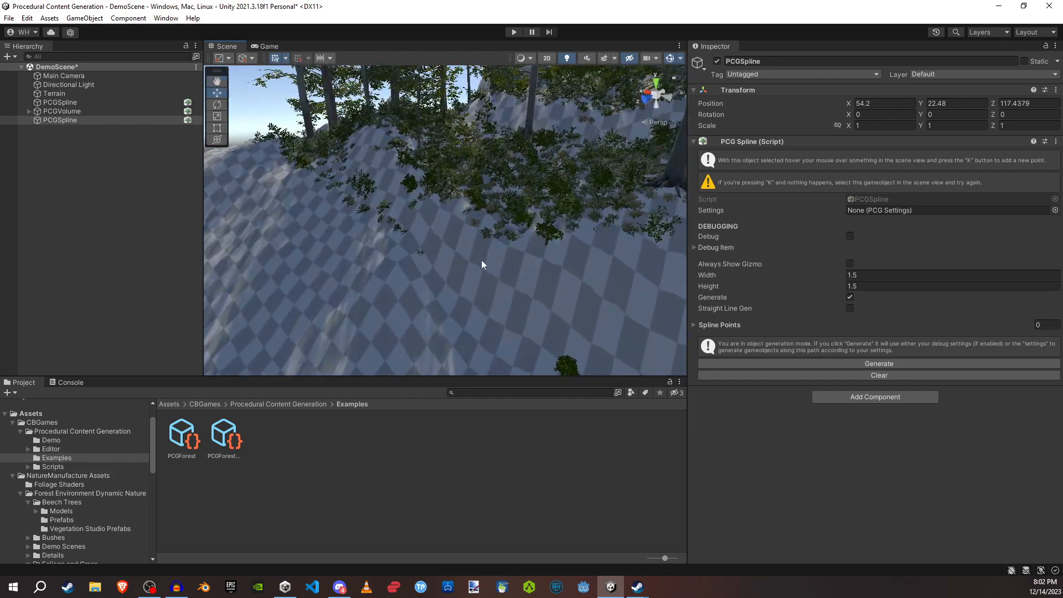
key(k)
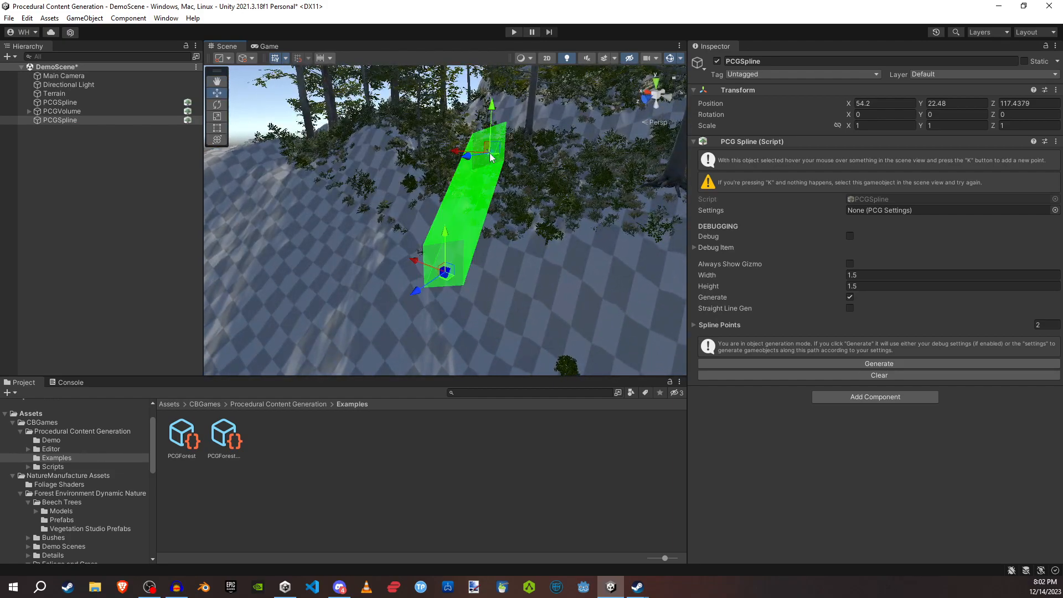
right_drag(551, 247, 530, 185)
key(k)
right_drag(493, 287, 527, 264)
key(k)
key(k)
right_drag(494, 301, 558, 311)
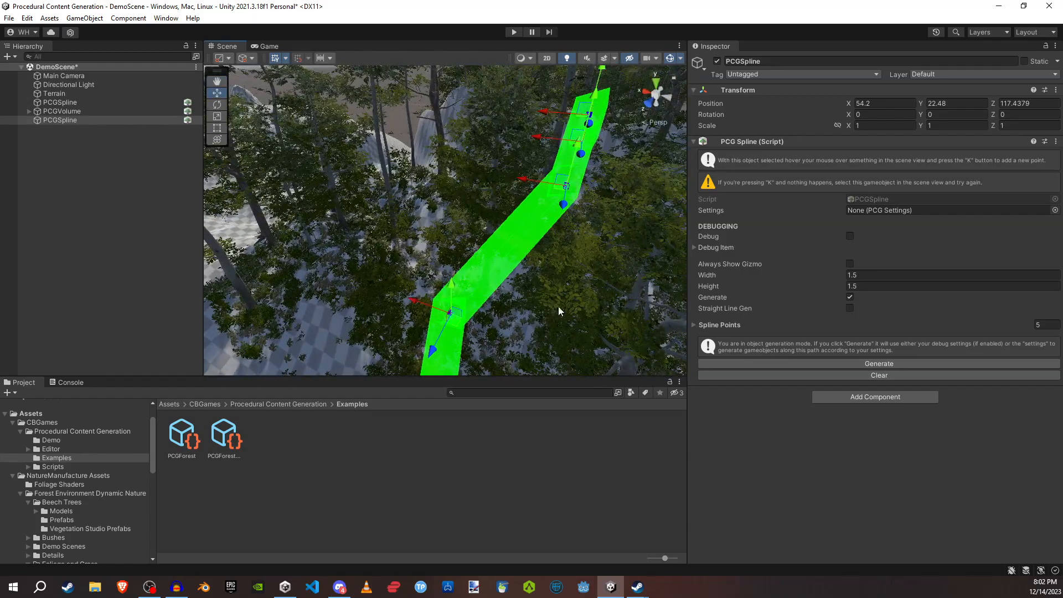
Step: Disable Generate on the new PCGSpline, destroy the forest objects touching its path, and inspect the path without the gizmo
click(850, 298)
click(848, 367)
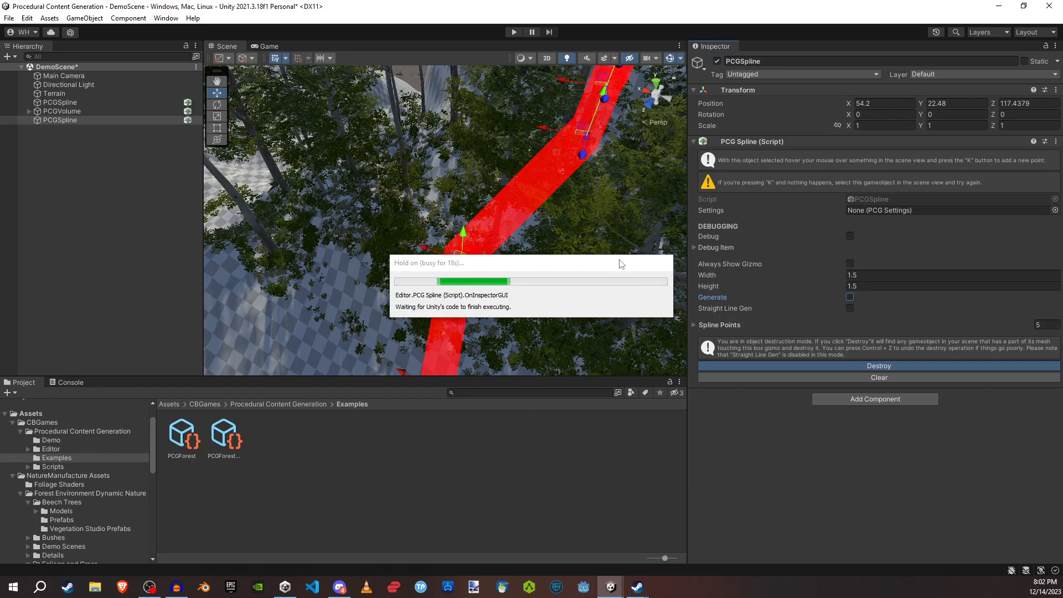
alt+drag(472, 292, 426, 260)
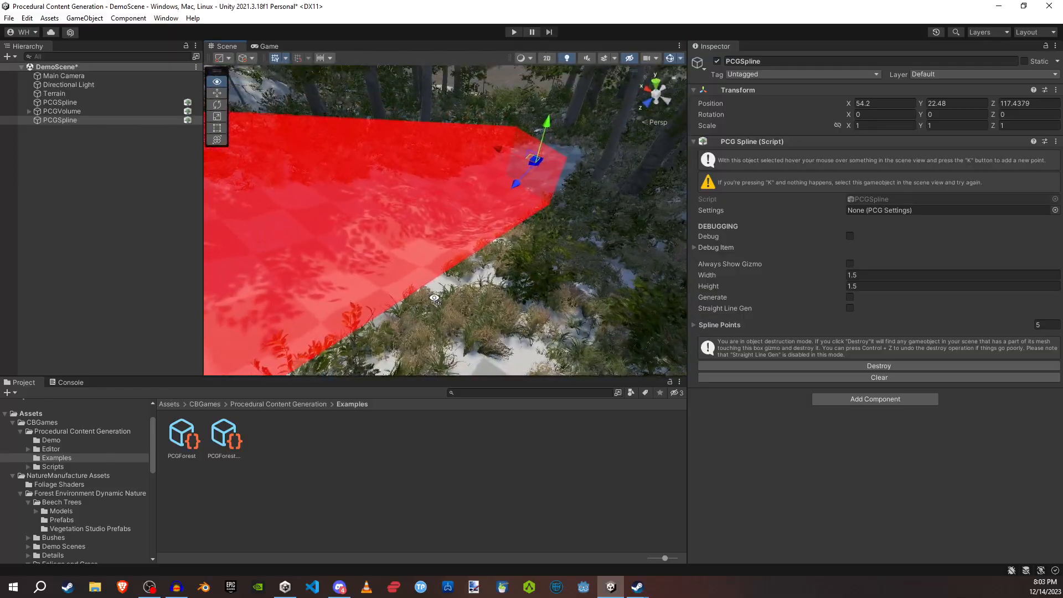
click(51, 188)
alt+drag(354, 232, 363, 150)
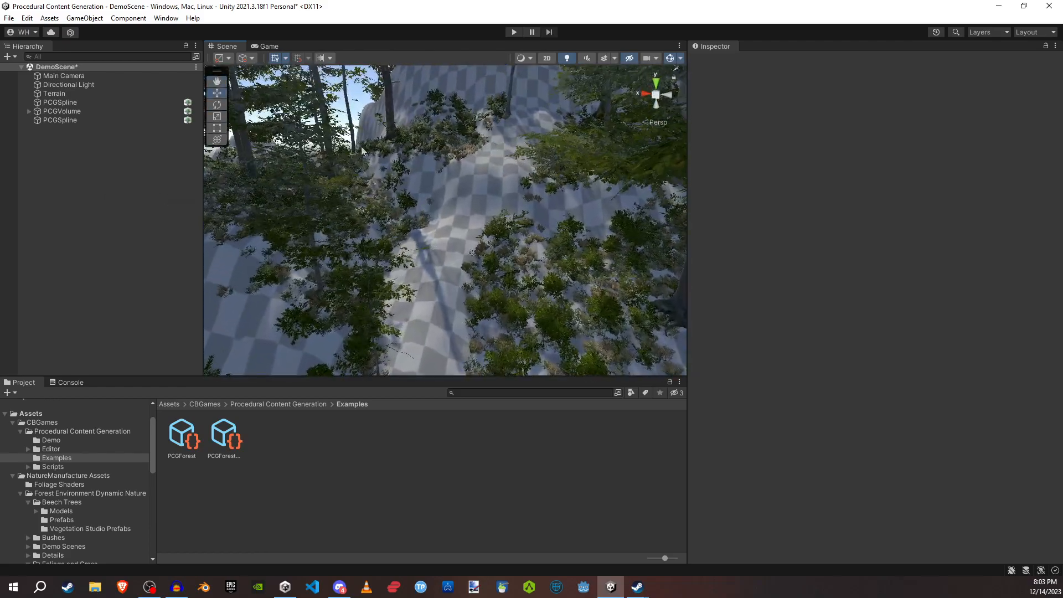
Step: Re-enable Generate on the new PCGSpline and assign PCGForest_DEMO as its settings
click(65, 121)
click(850, 298)
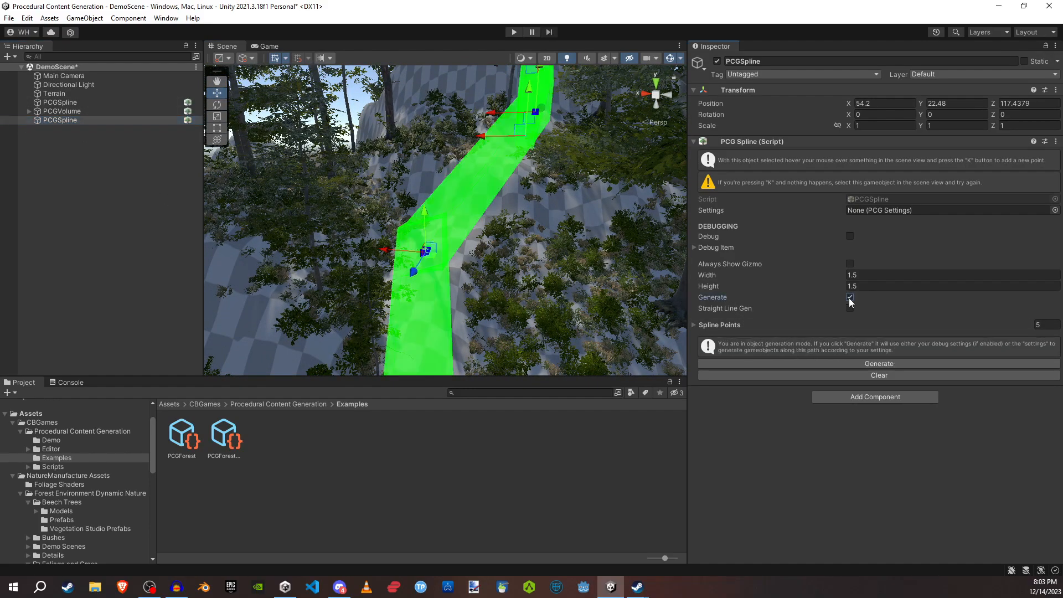
click(1055, 210)
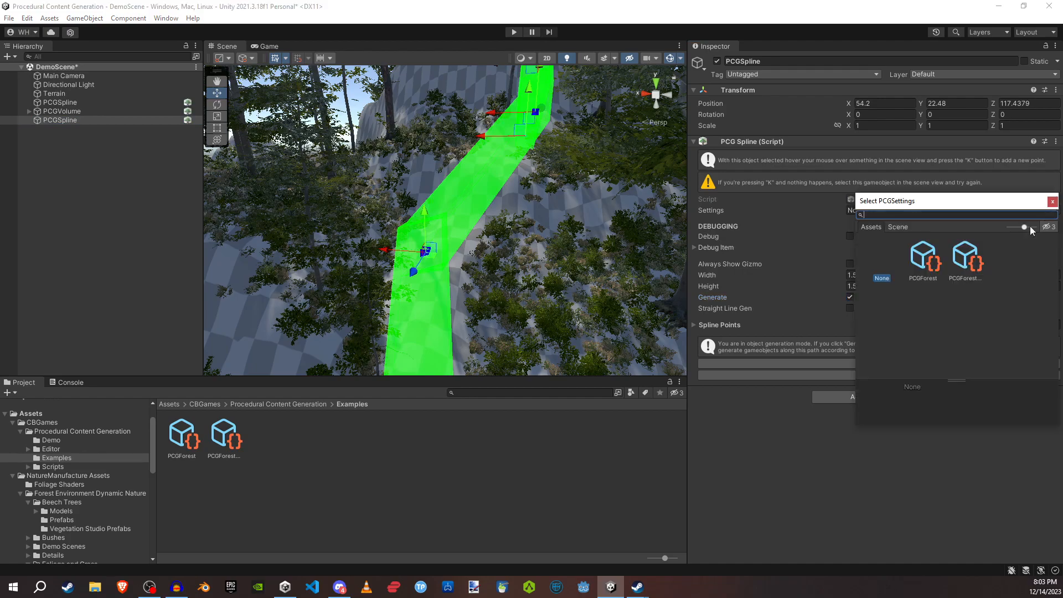
click(967, 259)
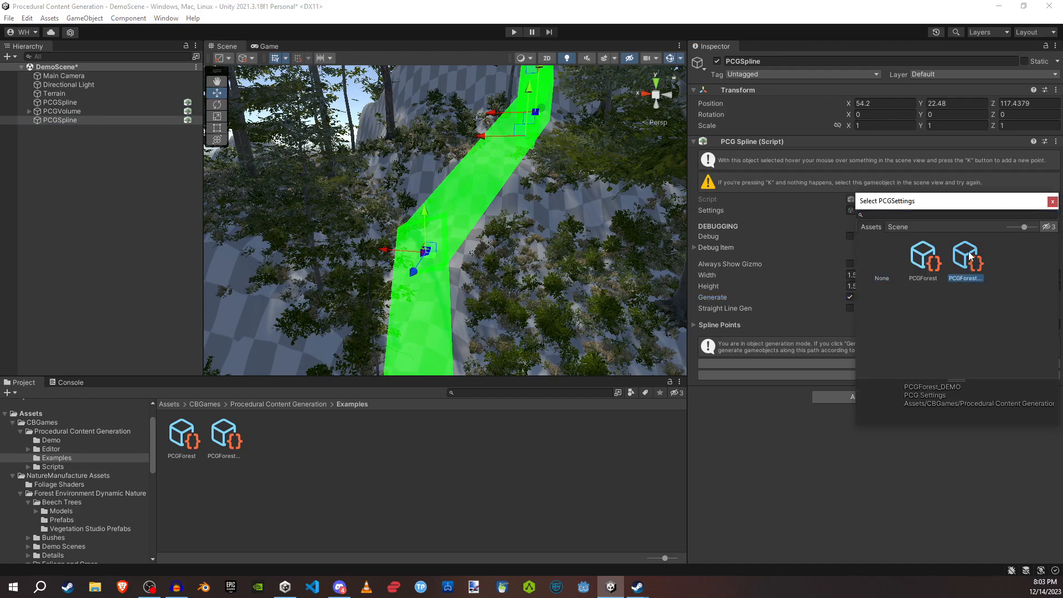
click(1052, 201)
Step: Open the PCGForest_DEMO settings asset and examine its grass items
double_click(956, 210)
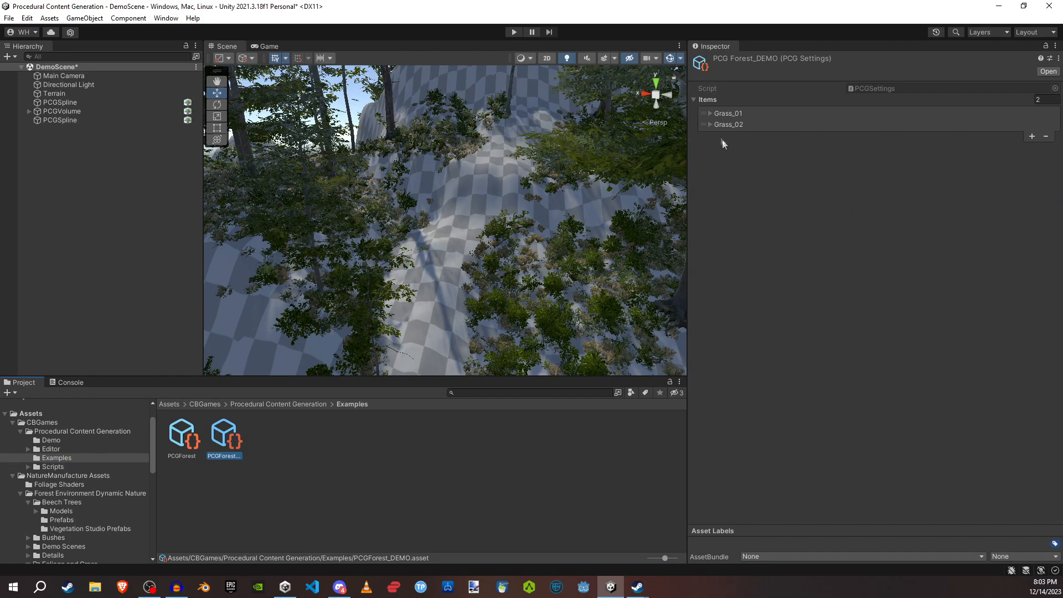
click(709, 124)
click(709, 124)
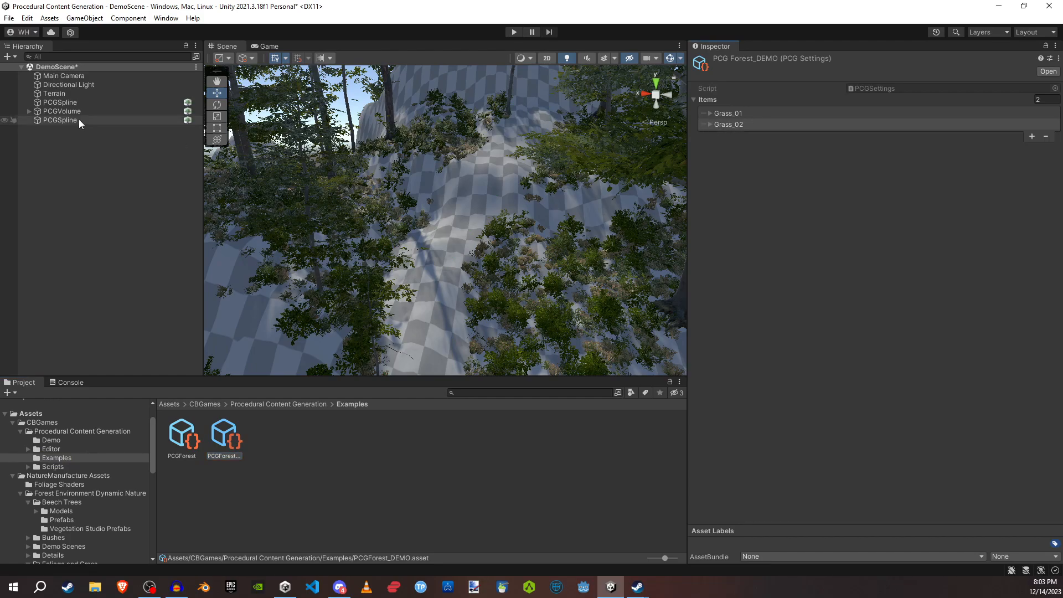
Step: Generate the PCGForest_DEMO grass along the new PCGSpline's path and clear it again
click(79, 120)
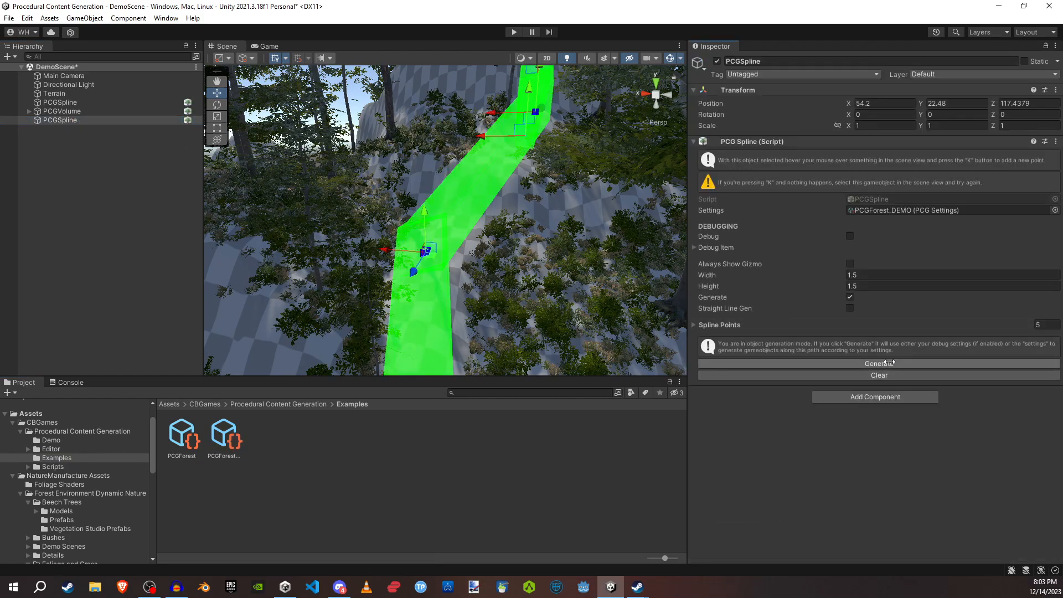
click(884, 364)
right_drag(464, 311, 388, 249)
click(60, 120)
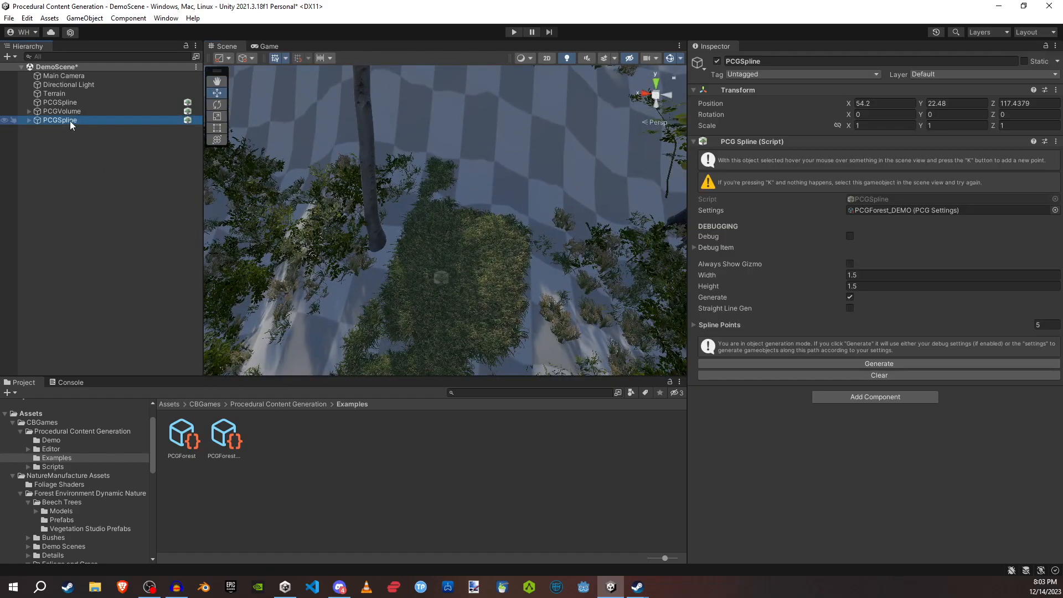
click(895, 376)
Step: Reopen the PCGForest_DEMO settings from the spline and examine the Grass_01 item's properties
click(905, 210)
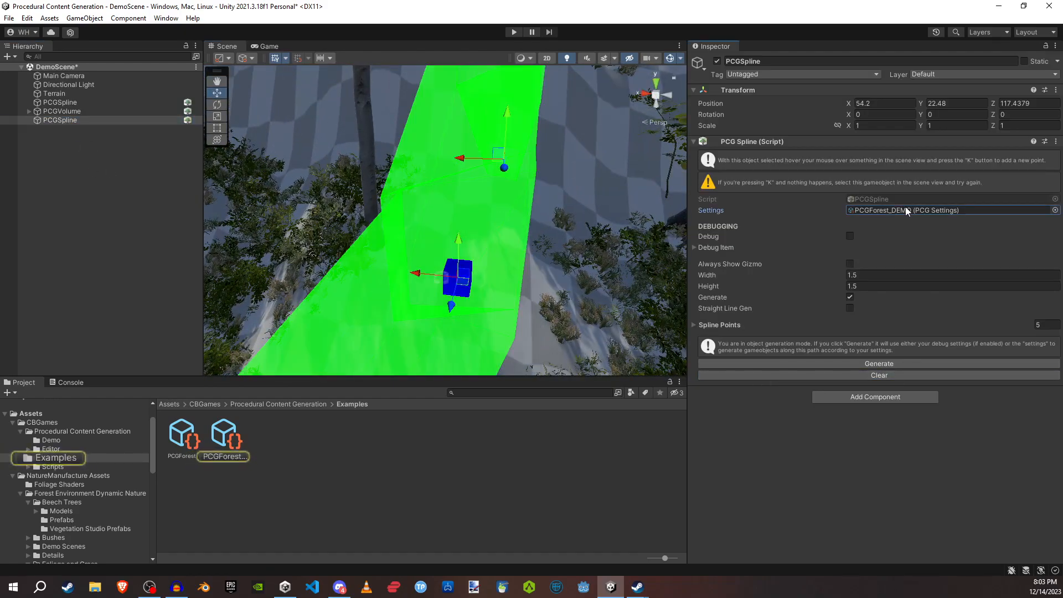
double_click(905, 209)
click(711, 113)
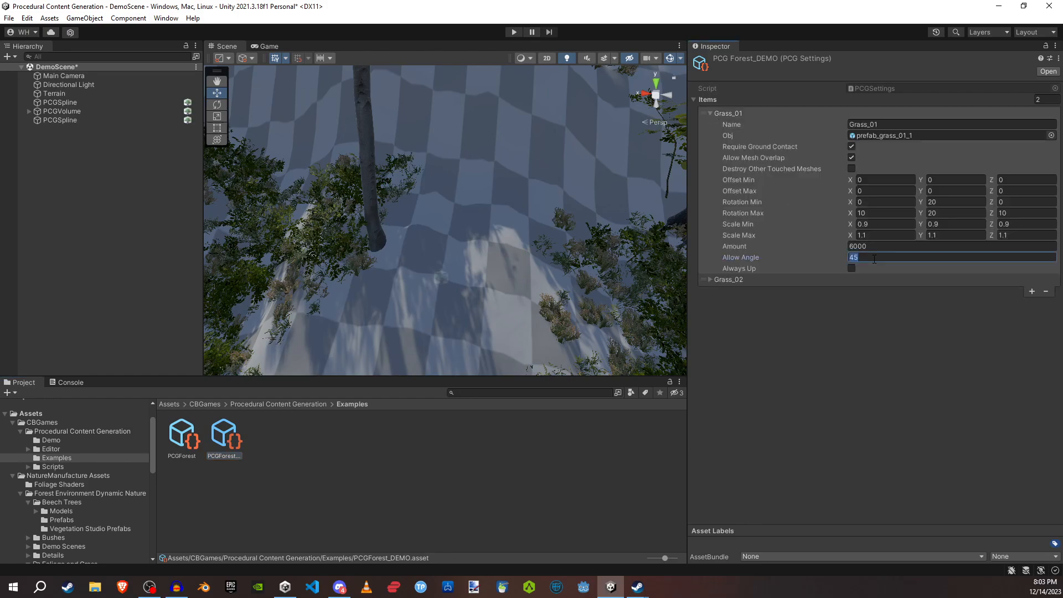
click(711, 114)
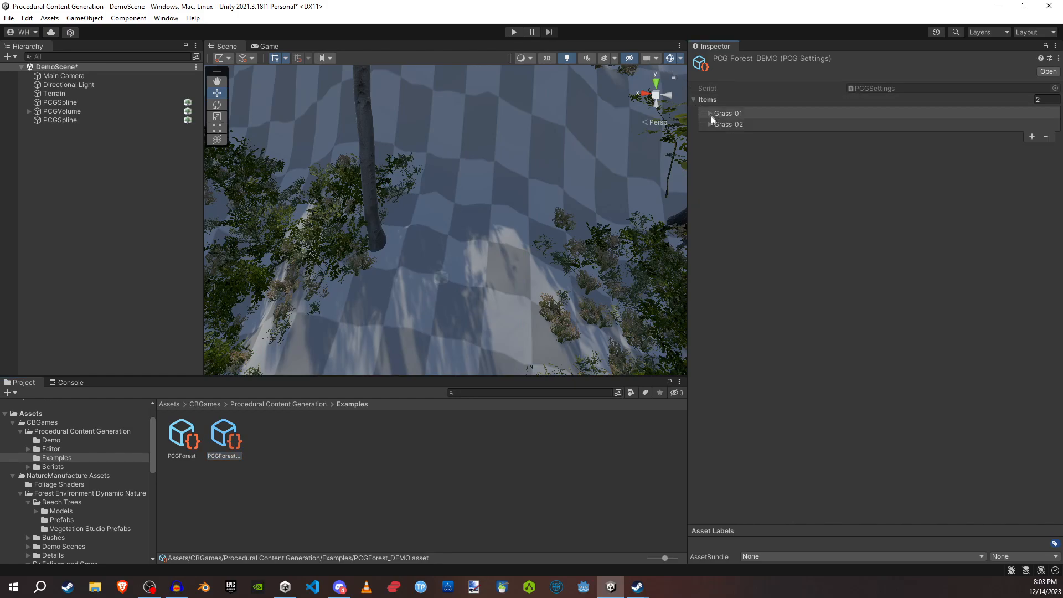
Step: Adjust the Grass_02 item's Allow Angle in PCGForest_DEMO and generate the grass along the new PCGSpline's path
click(709, 124)
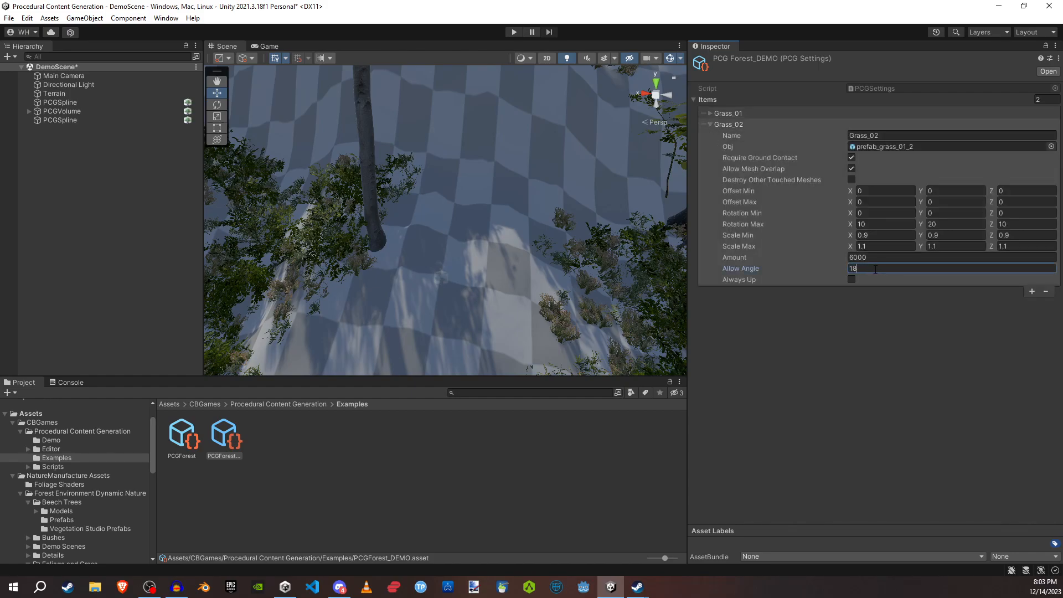
click(83, 119)
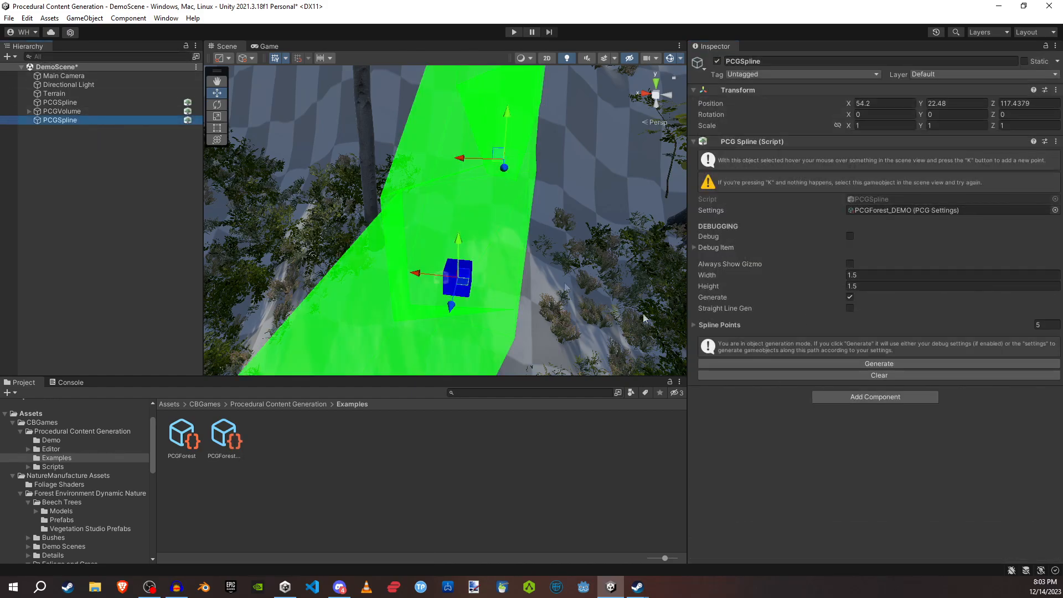
click(874, 363)
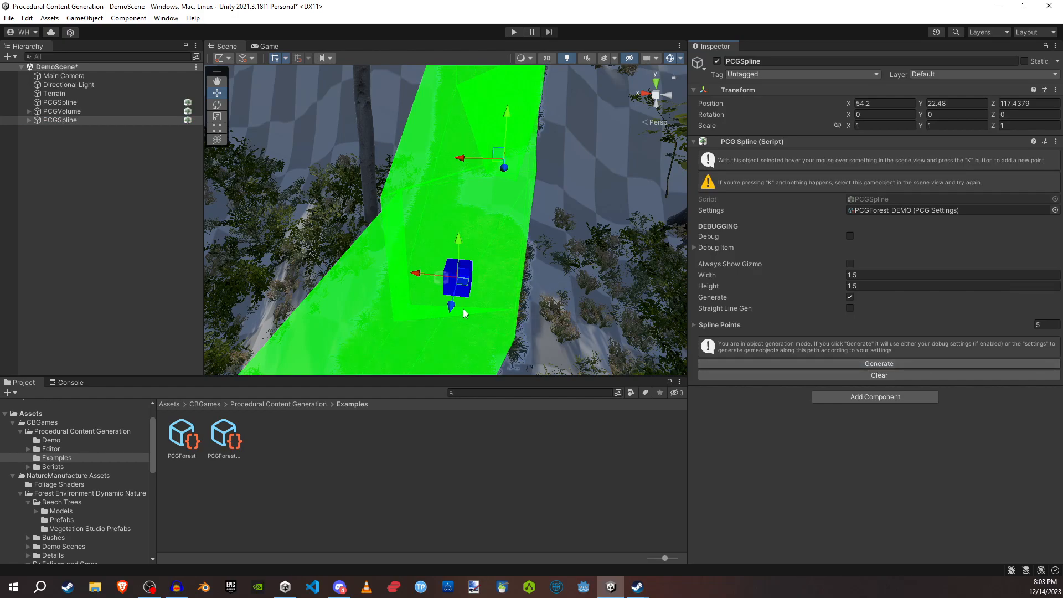
click(89, 225)
right_drag(447, 292, 566, 201)
right_drag(536, 266, 634, 322)
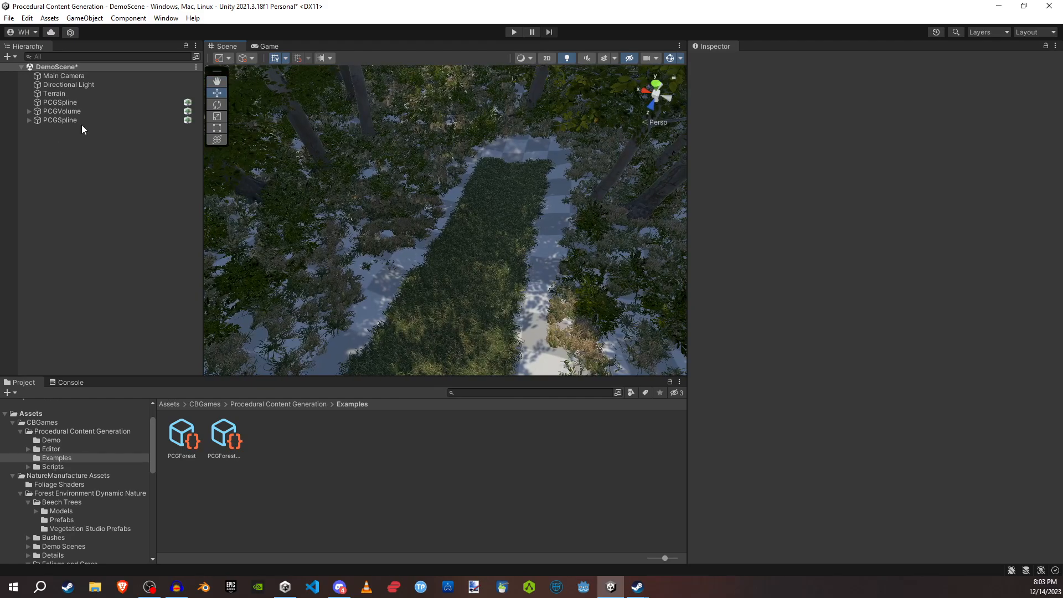
Step: Clear the generated grass from the new PCGSpline and inspect the emptied path from above
click(83, 121)
click(868, 376)
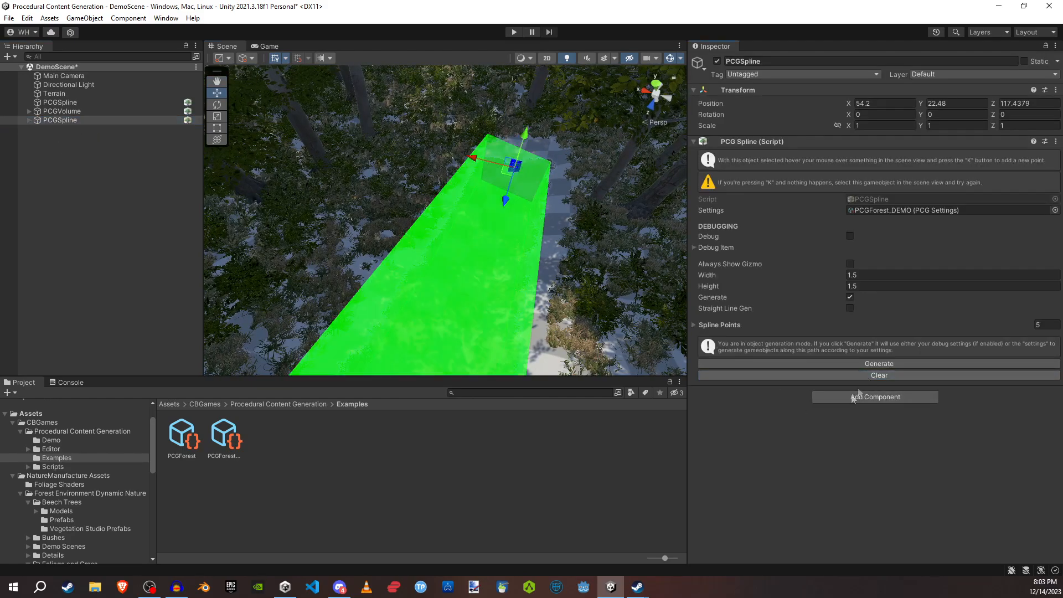
click(127, 221)
right_drag(501, 275, 514, 155)
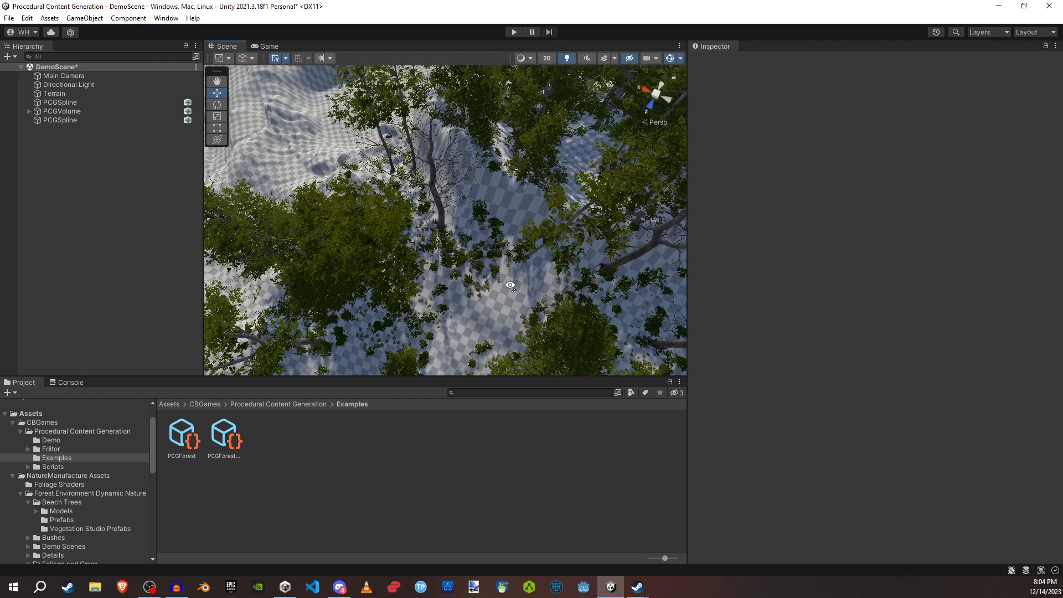